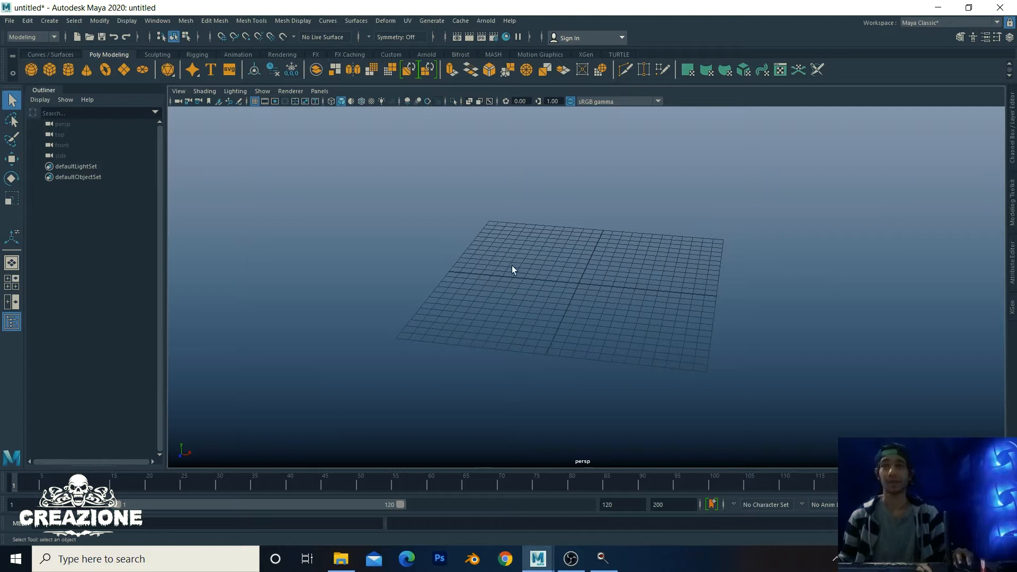
Step: Zoom and tumble the viewport to a comfortable angle over the empty grid
alt+drag(634, 292, 709, 292)
alt+right_drag(709, 292, 624, 291)
mouse_move(624, 290)
alt+mouse_down()
mouse_move(612, 304)
mouse_move(608, 295)
alt+mouse_up()
alt+right_drag(608, 296, 746, 308)
alt+drag(746, 308, 783, 302)
alt+right_drag(783, 302, 683, 266)
alt+drag(683, 265, 708, 274)
alt+right_drag(708, 275, 697, 272)
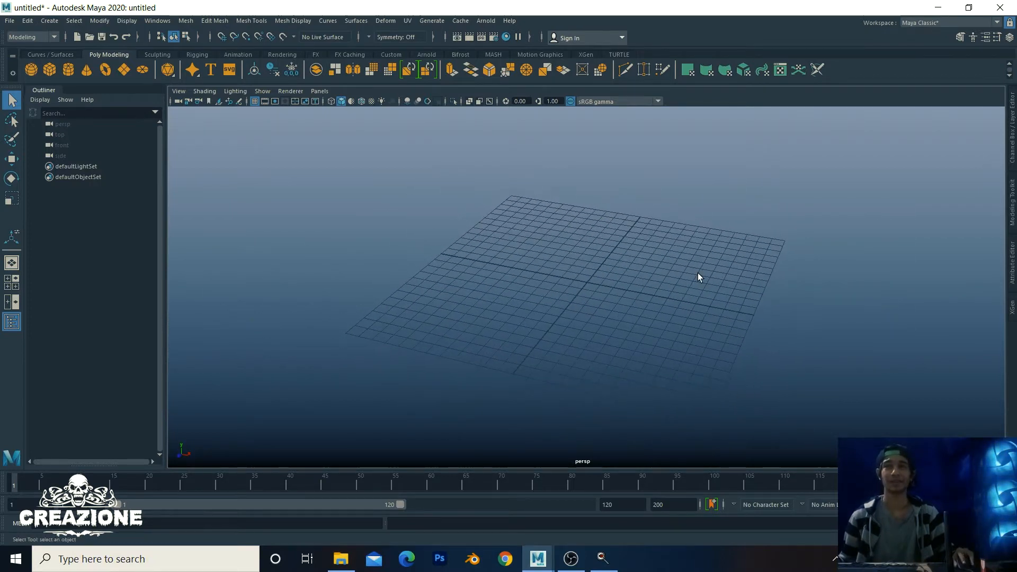
scroll(739, 281, down, 3)
scroll(736, 280, up, 8)
alt+drag(733, 278, 691, 265)
Step: Create a Soccer Ball polygon primitive (pSolid1) and zoom in on it
shift+right_drag(785, 217, 561, 230)
alt+middle_drag(561, 230, 629, 228)
alt+right_drag(461, 199, 709, 250)
mouse_move(708, 250)
alt+mouse_down()
mouse_move(699, 222)
mouse_move(697, 253)
alt+mouse_up()
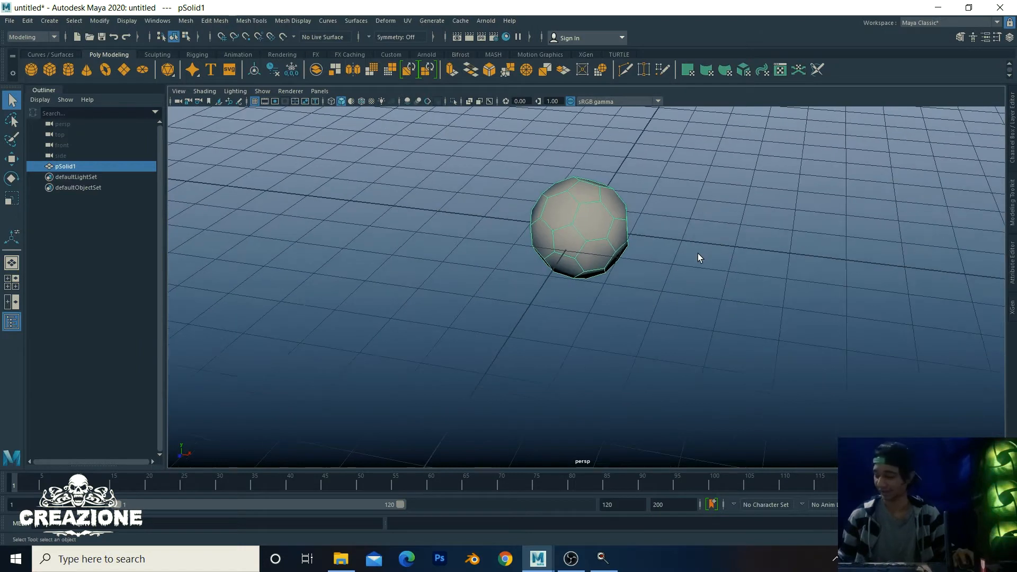
Step: Select all of the soccer ball's vertices and detach its panels at them
key(f)
alt+right_drag(803, 291, 643, 274)
alt+drag(644, 274, 637, 257)
alt+right_drag(463, 249, 543, 234)
right_click(625, 253)
scroll(405, 200, down, 4)
drag(388, 179, 707, 365)
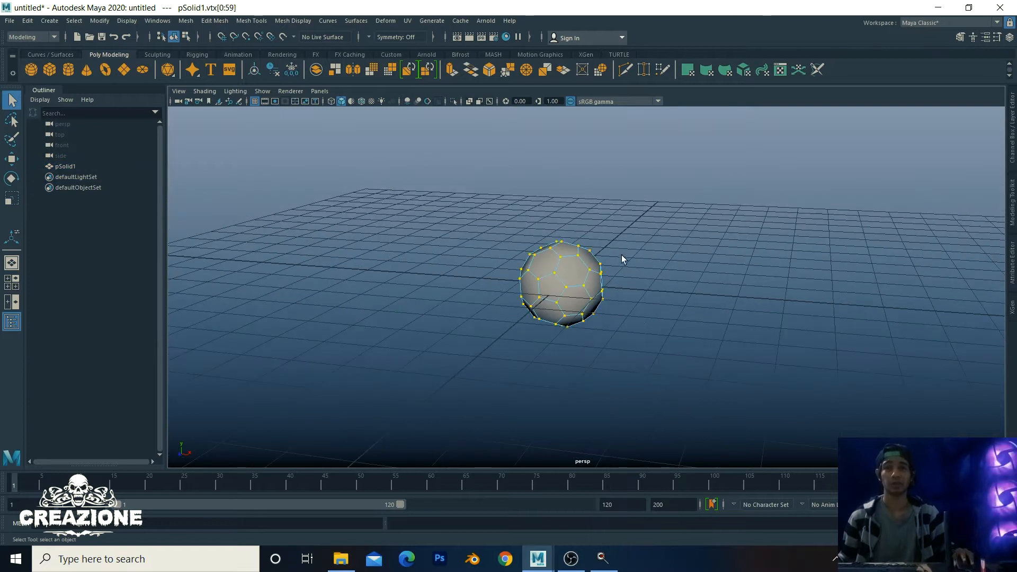
scroll(636, 243, up, 3)
shift+right_click(647, 230)
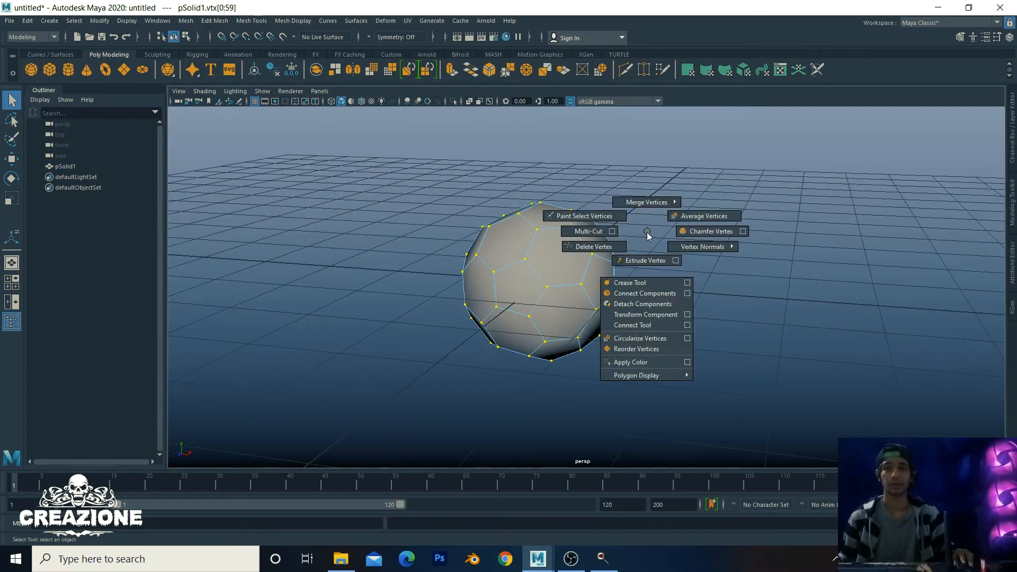
click(647, 304)
Step: Return to object mode and reselect the detached soccer ball
scroll(644, 296, down, 3)
scroll(607, 271, up, 6)
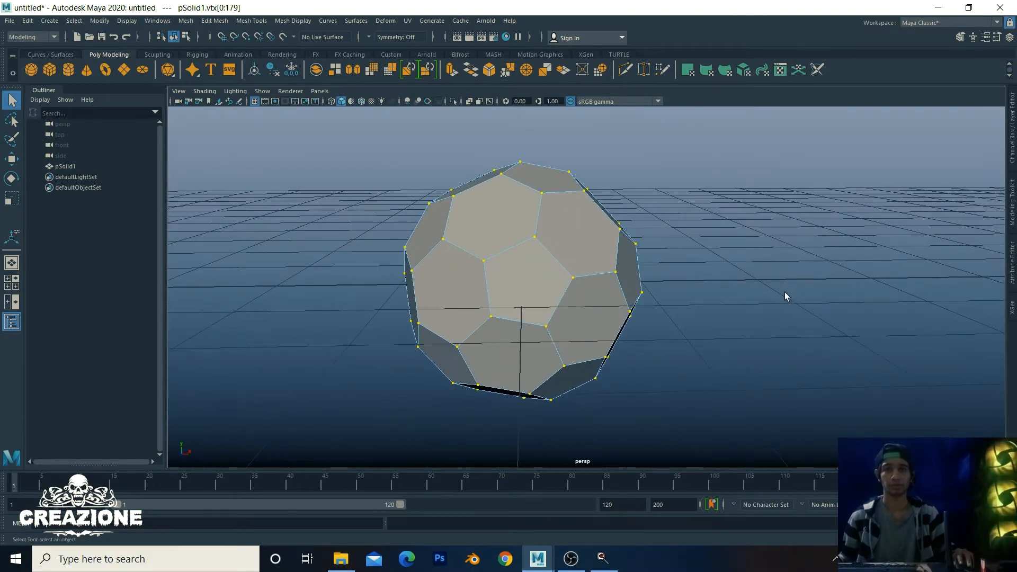
alt+drag(784, 291, 615, 261)
scroll(613, 261, down, 4)
alt+middle_drag(613, 261, 645, 251)
right_drag(589, 227, 671, 205)
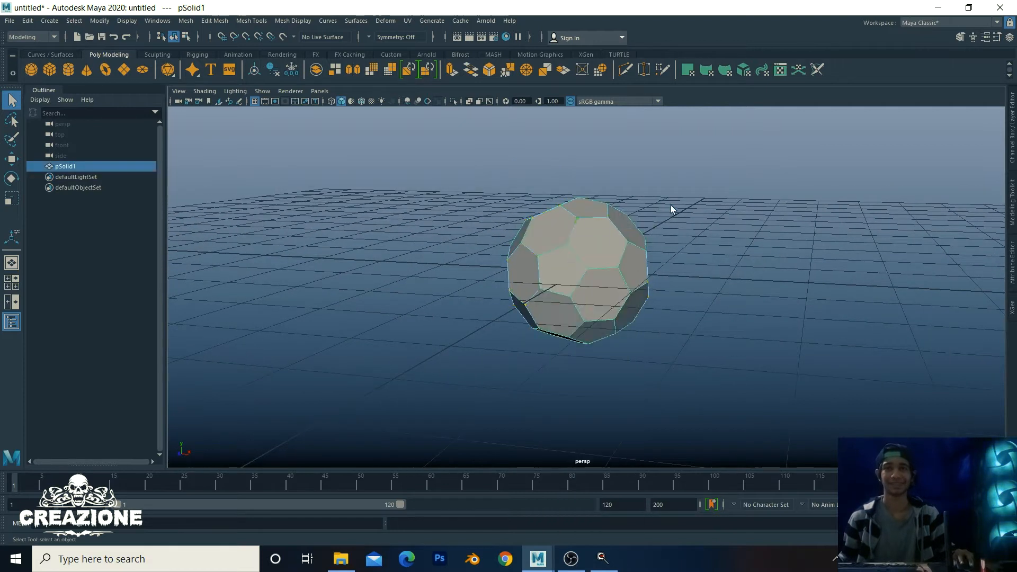
click(671, 205)
scroll(581, 254, down, 4)
scroll(581, 255, up, 5)
alt+middle_drag(859, 326, 835, 326)
click(595, 253)
scroll(598, 252, down, 1)
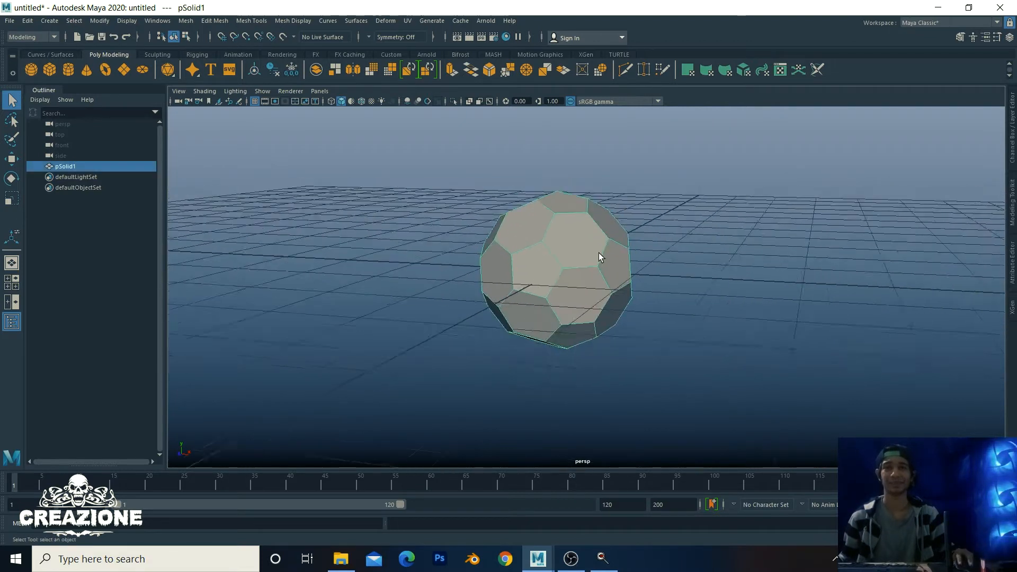
scroll(599, 252, up, 6)
alt+middle_drag(628, 275, 611, 297)
scroll(622, 297, down, 4)
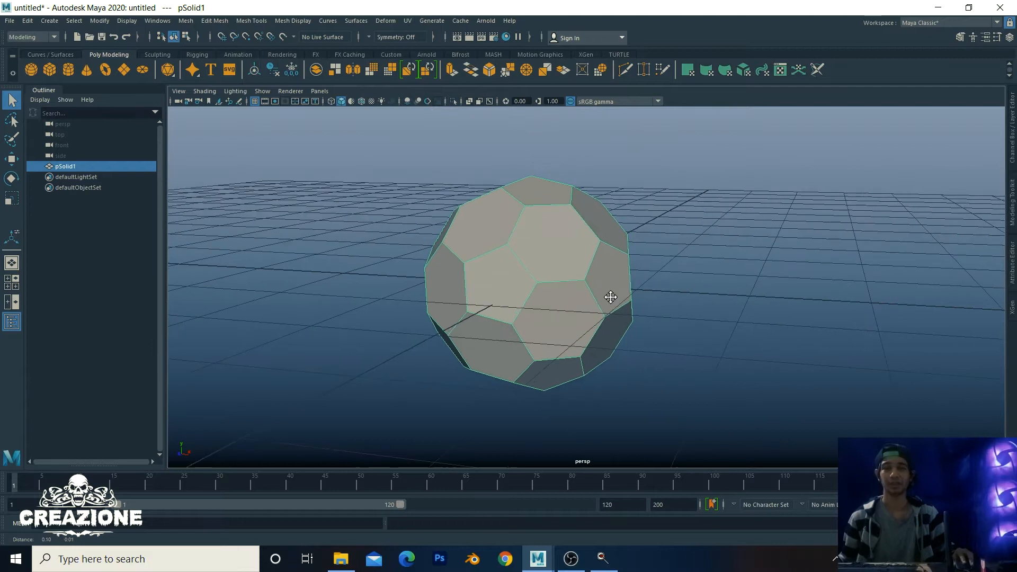
Step: Smooth the soccer ball mesh with Divisions set to 2
shift+right_click(642, 241)
click(634, 306)
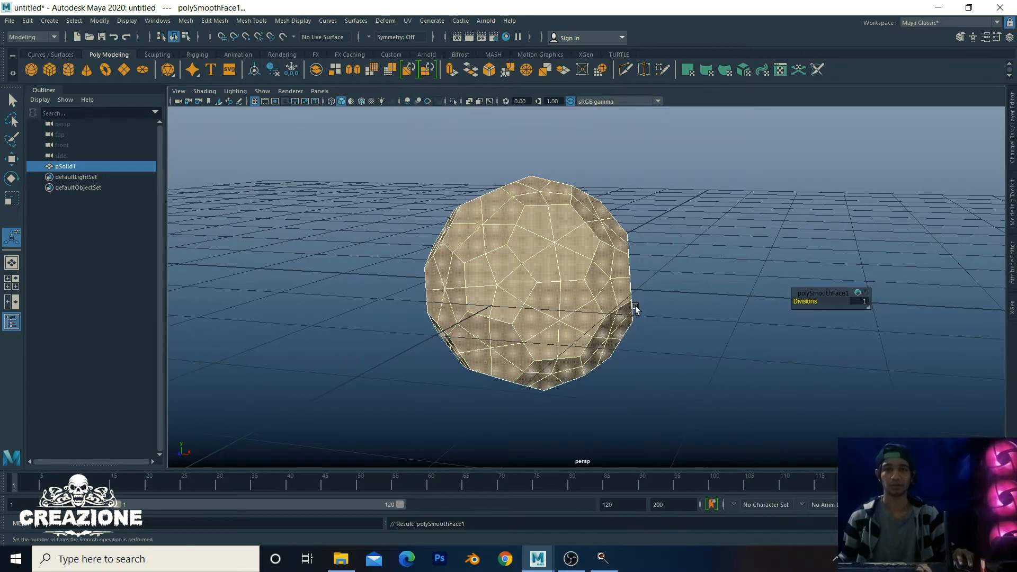
click(856, 300)
text(2)
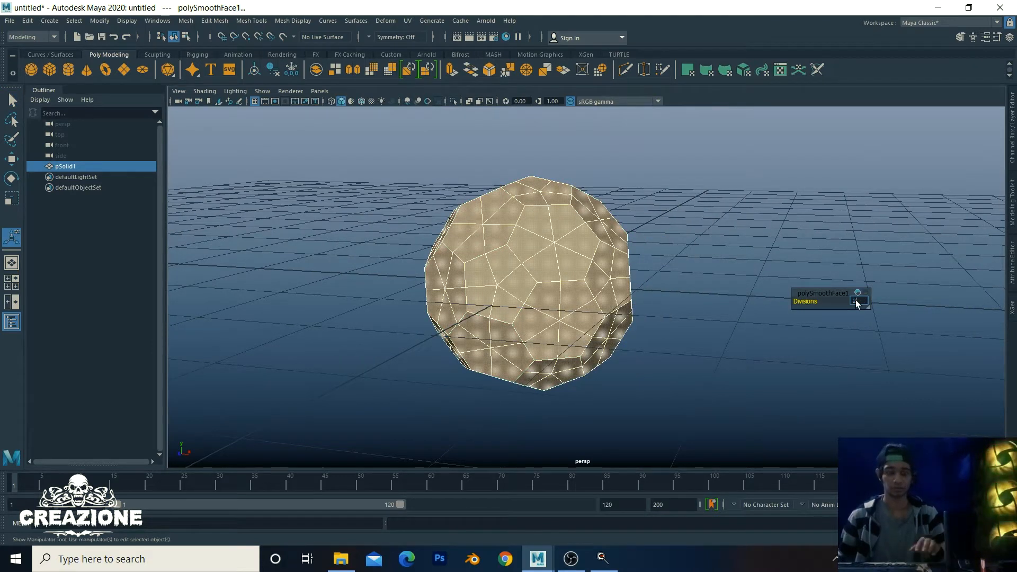
key(Return)
Step: Deselect, reframe the view, and select the smoothed ball again
right_drag(579, 222, 630, 207)
click(907, 295)
scroll(720, 277, down, 4)
alt+drag(720, 277, 531, 284)
scroll(531, 284, up, 8)
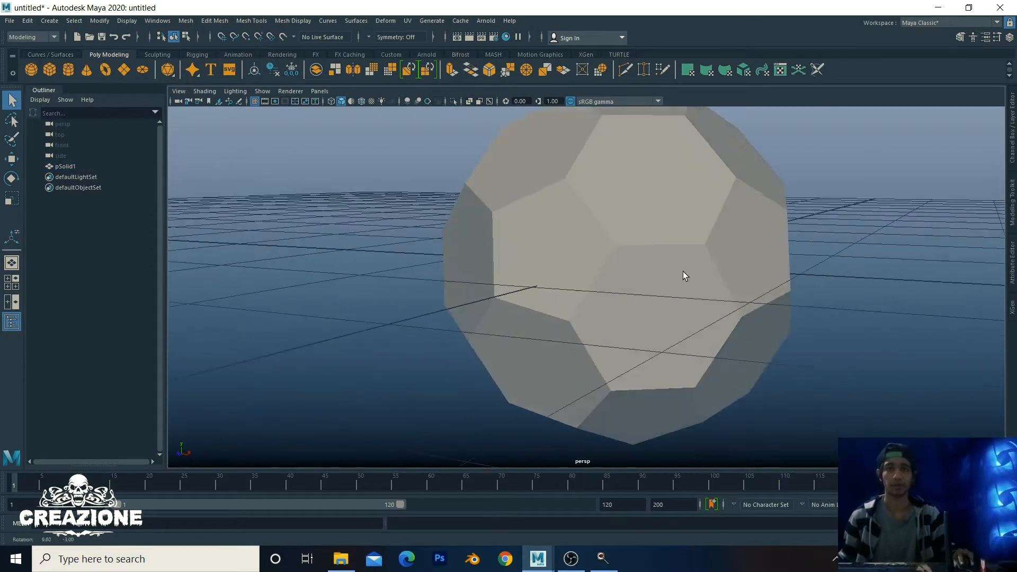
scroll(682, 272, down, 5)
alt+middle_drag(649, 285, 625, 286)
click(530, 254)
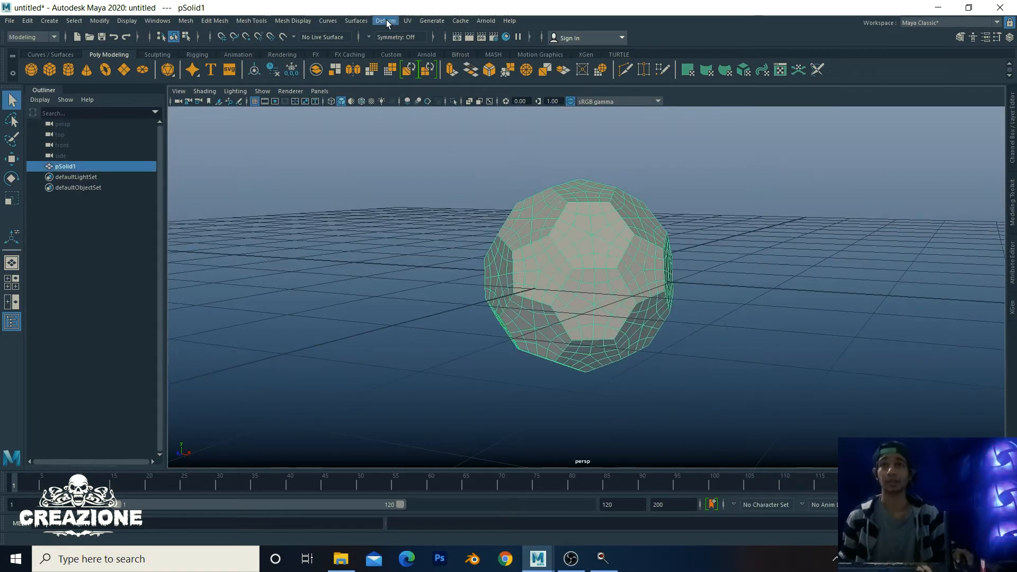
Step: Add a Sculpt deformer to the ball and view it as wireframe
click(386, 21)
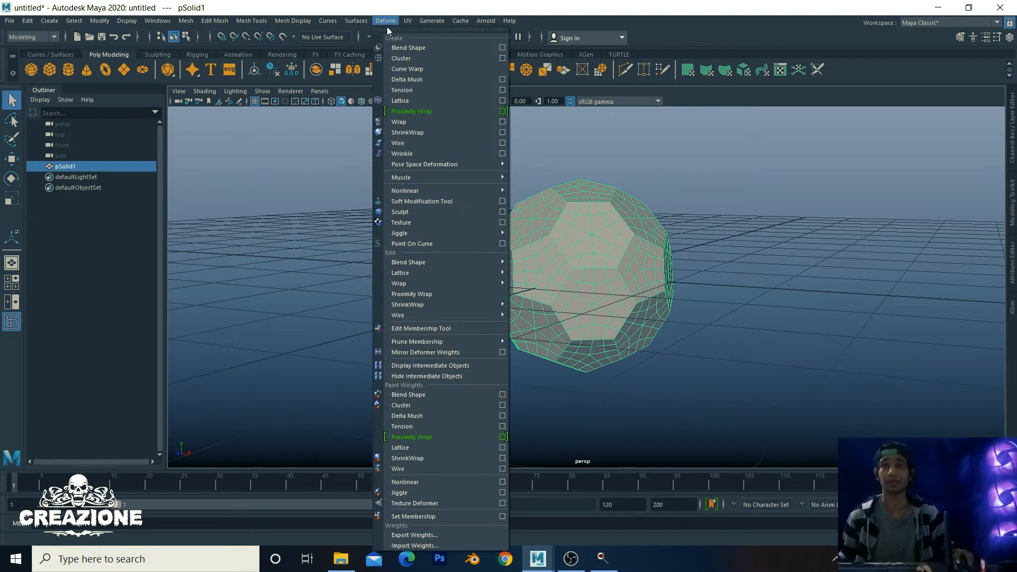
click(447, 211)
scroll(566, 231, down, 3)
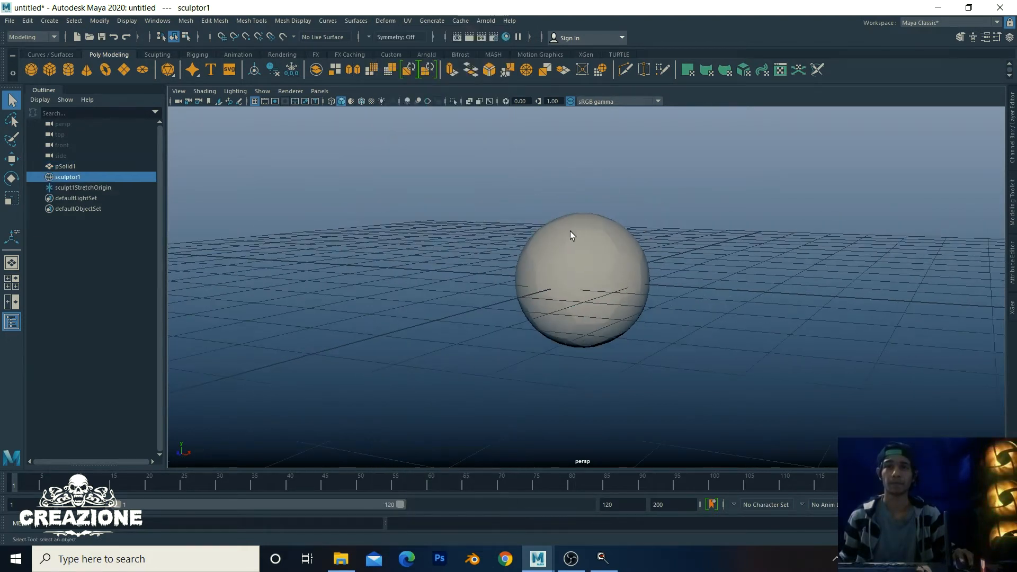
scroll(581, 280, up, 4)
alt+right_drag(581, 279, 562, 251)
alt+middle_drag(561, 251, 501, 263)
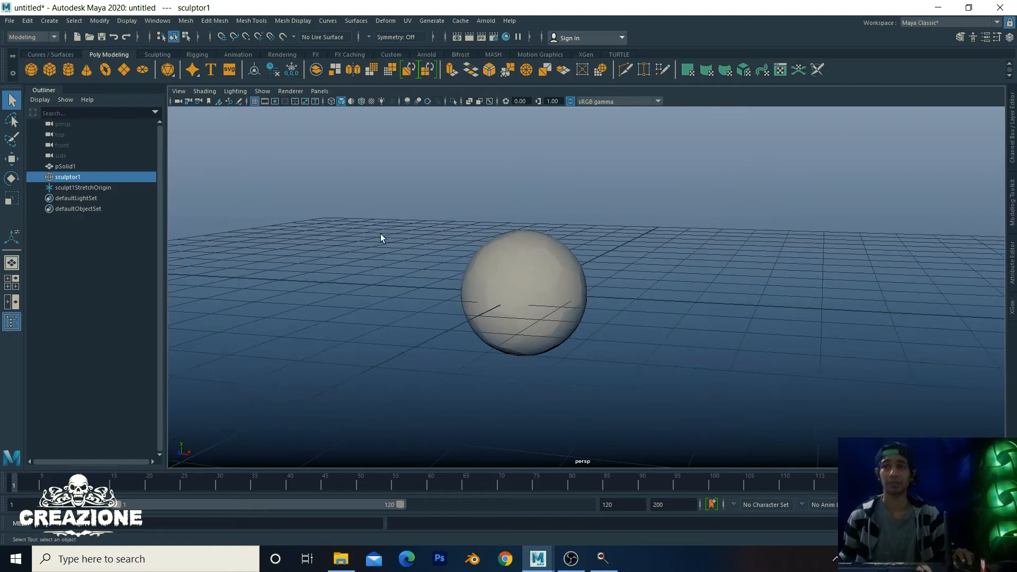
alt+right_drag(380, 233, 411, 255)
alt+middle_drag(589, 287, 684, 282)
mouse_move(684, 283)
alt+right_down()
mouse_move(491, 292)
mouse_move(604, 289)
alt+right_up()
key(4)
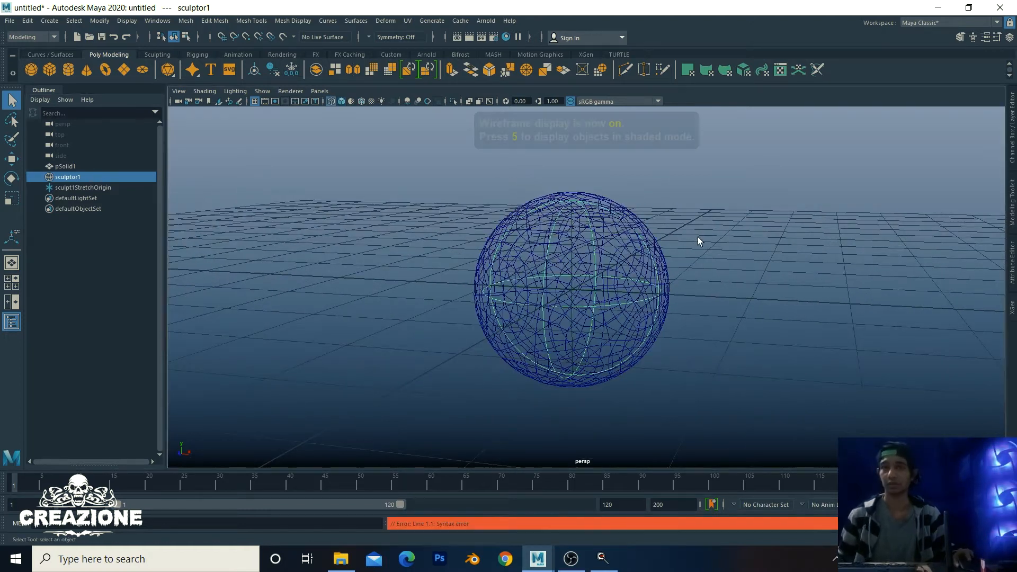
scroll(698, 236, up, 3)
Step: Scale the sculpt sphere uniformly to 1.211
key(r)
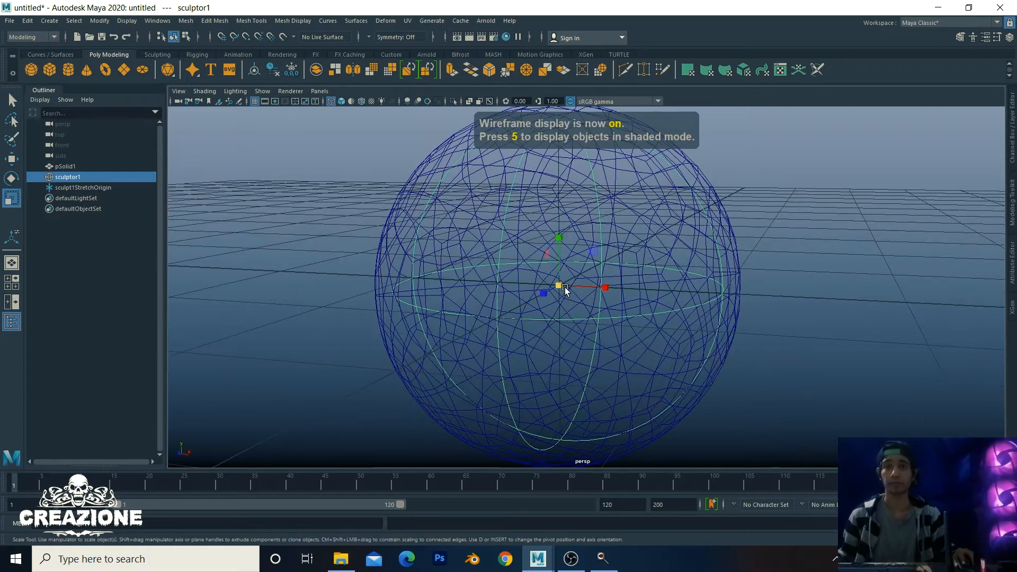
drag(559, 286, 397, 286)
drag(559, 286, 622, 287)
scroll(620, 285, down, 5)
scroll(618, 286, up, 2)
scroll(612, 284, down, 1)
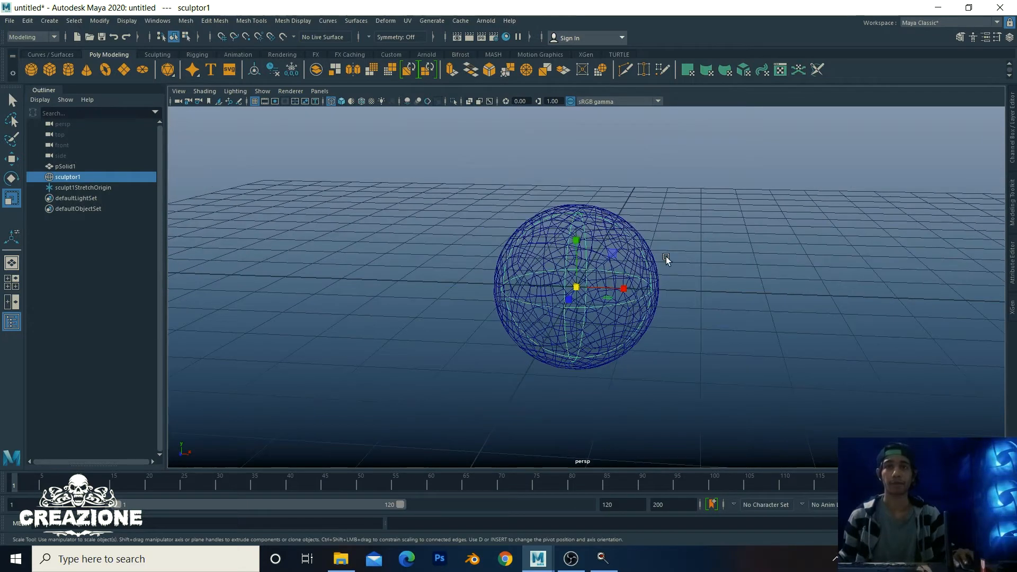
Step: Select the ball with its sculptor, delete history, and return to shaded view
drag(546, 293, 475, 356)
key(alt+shift+d)
right_drag(574, 257, 628, 234)
click(656, 219)
key(5)
mouse_move(656, 218)
alt+mouse_down()
mouse_move(585, 284)
mouse_move(561, 329)
alt+mouse_up()
alt+right_drag(561, 329, 558, 277)
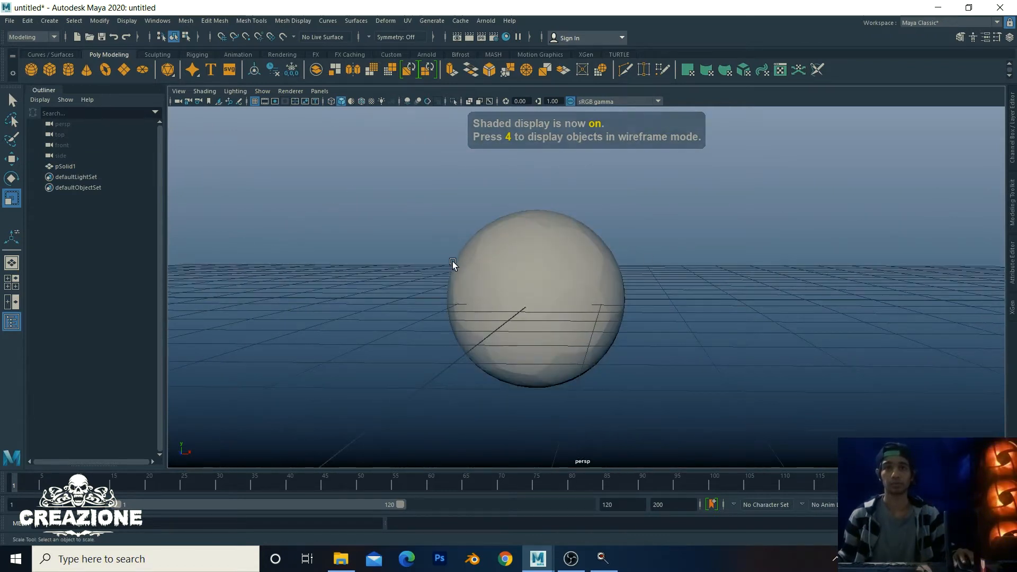
alt+right_drag(618, 263, 688, 309)
Step: Extrude all pSolid1 faces with Thickness -0.06 and Offset -0.03 in wireframe
alt+middle_drag(689, 309, 764, 298)
click(619, 240)
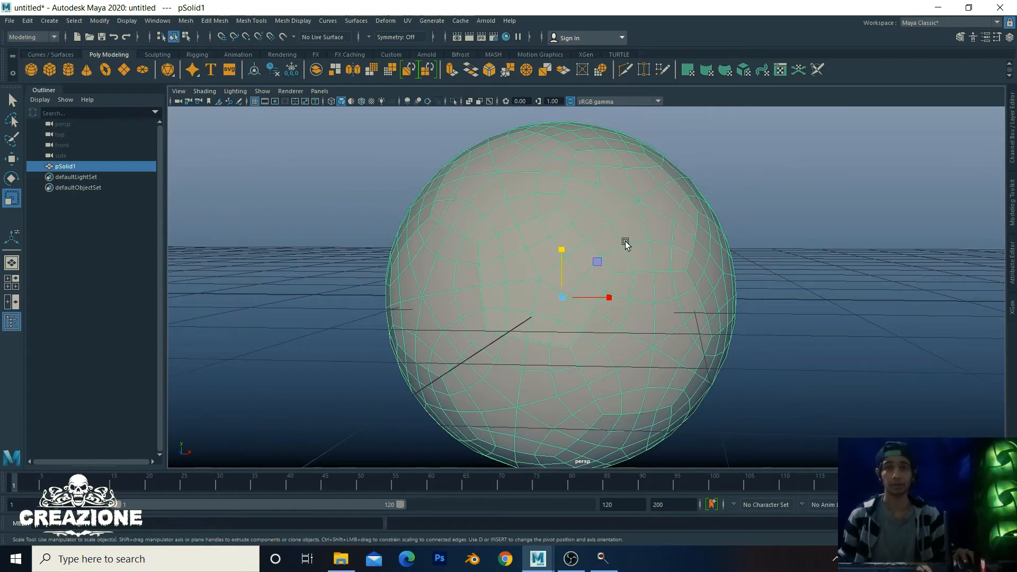
key(ctrl+e)
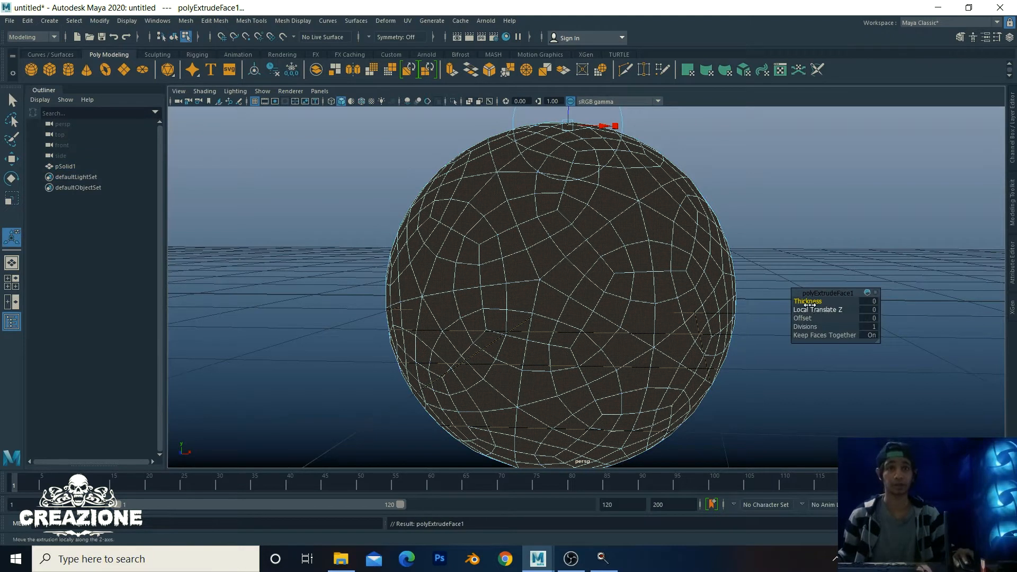
drag(810, 300, 804, 300)
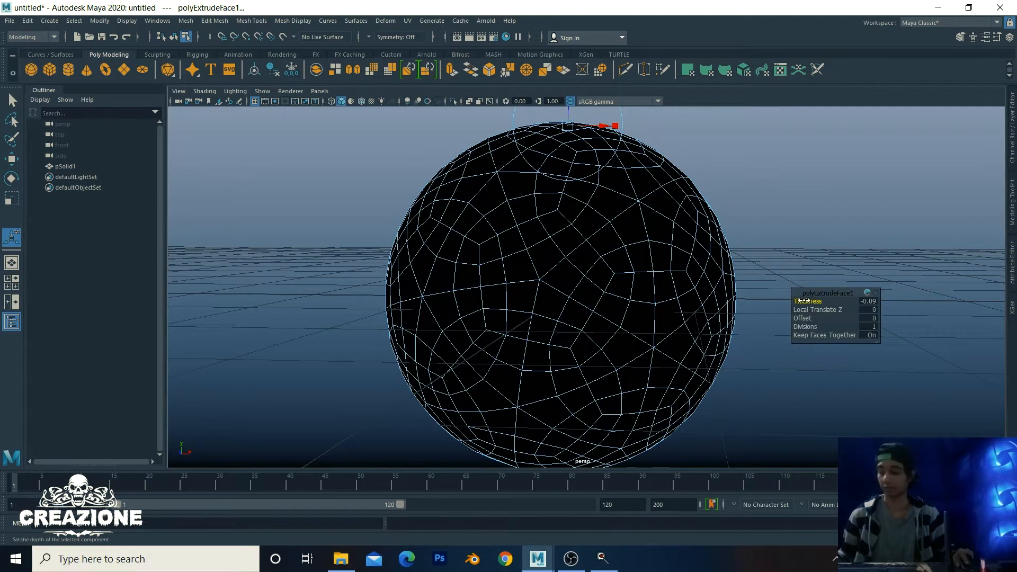
key(4)
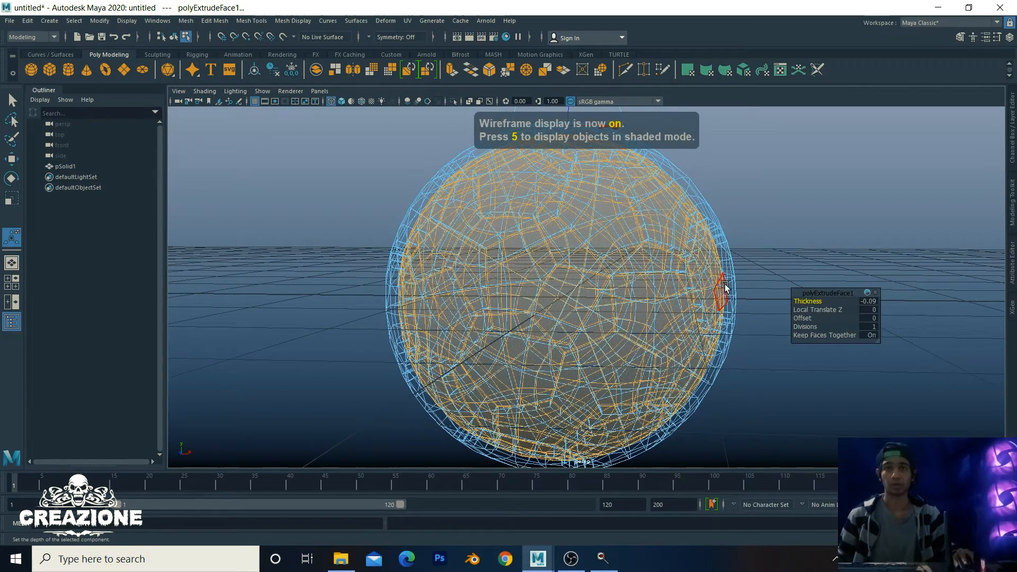
drag(807, 301, 810, 299)
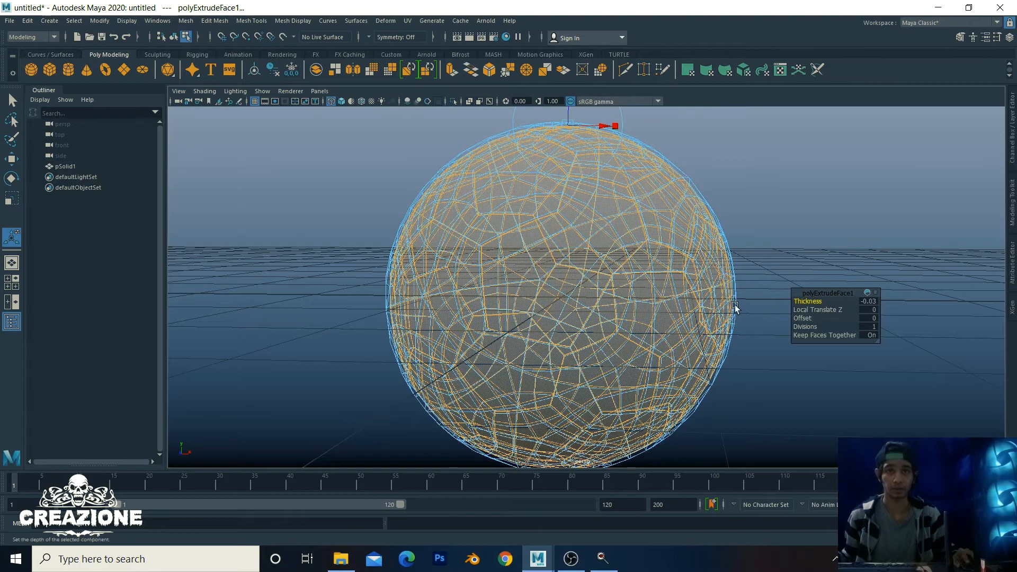
scroll(735, 307, up, 6)
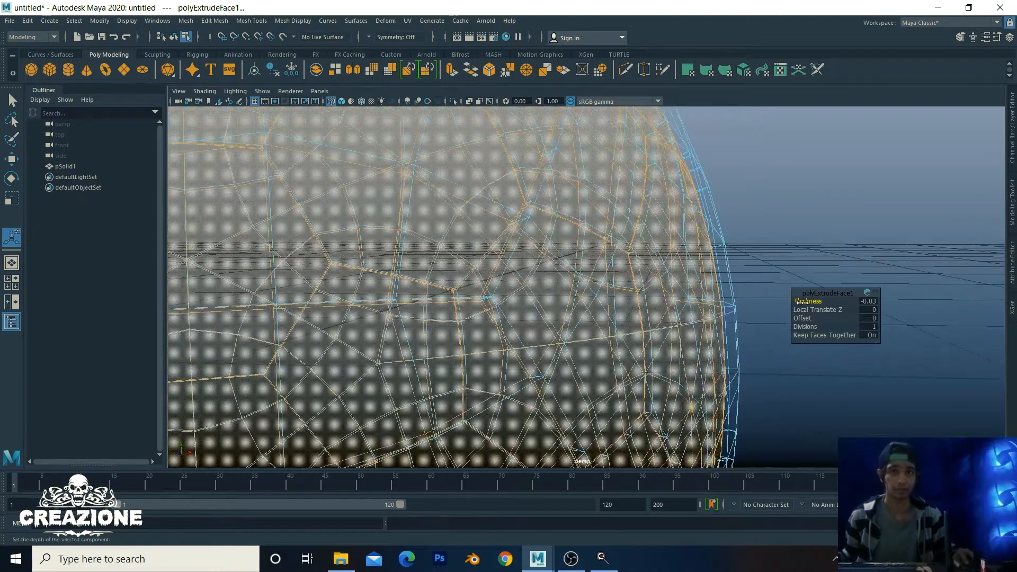
drag(804, 300, 803, 300)
scroll(768, 305, down, 5)
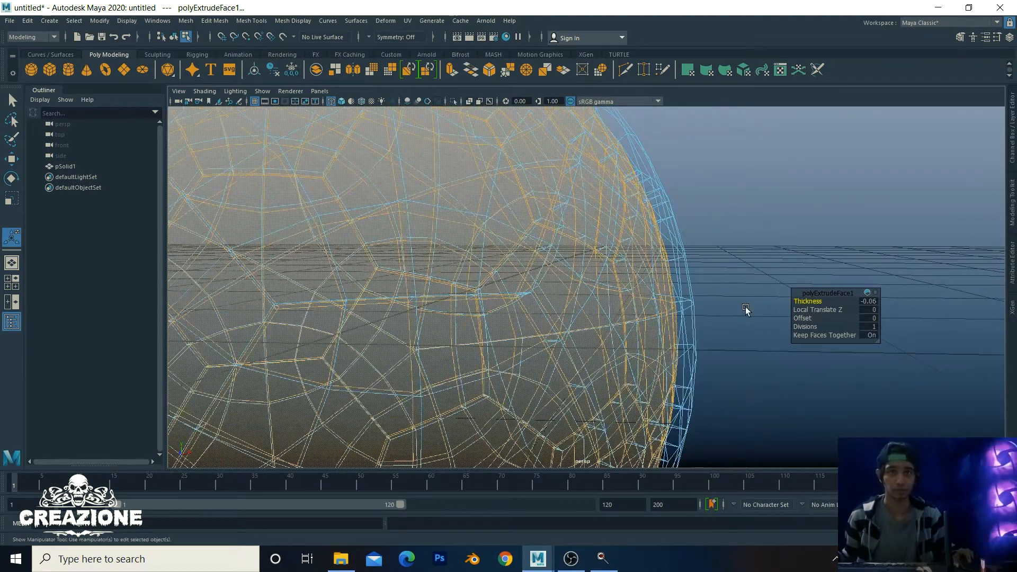
scroll(667, 312, up, 7)
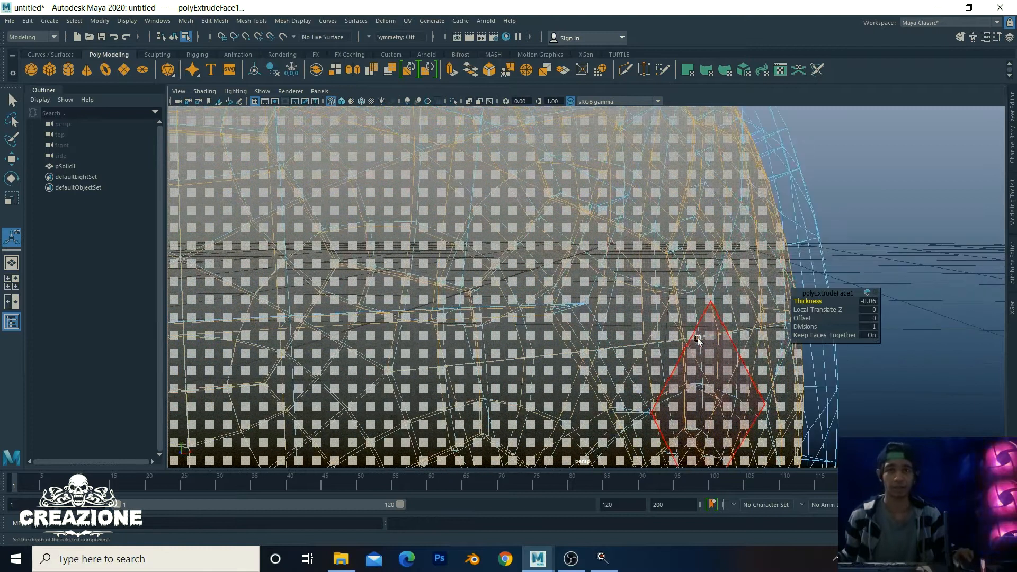
alt+middle_drag(697, 338, 587, 323)
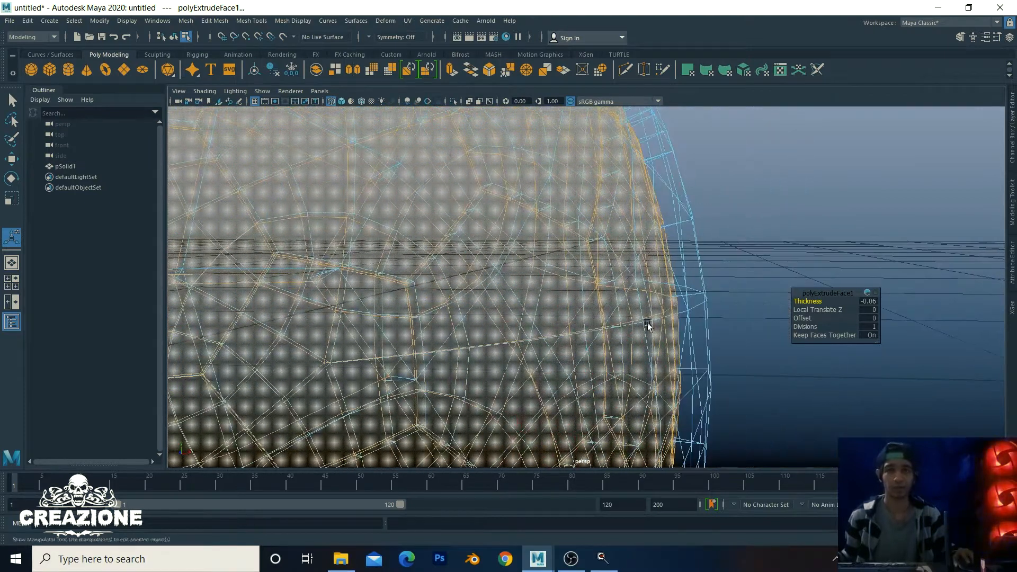
drag(804, 316, 803, 316)
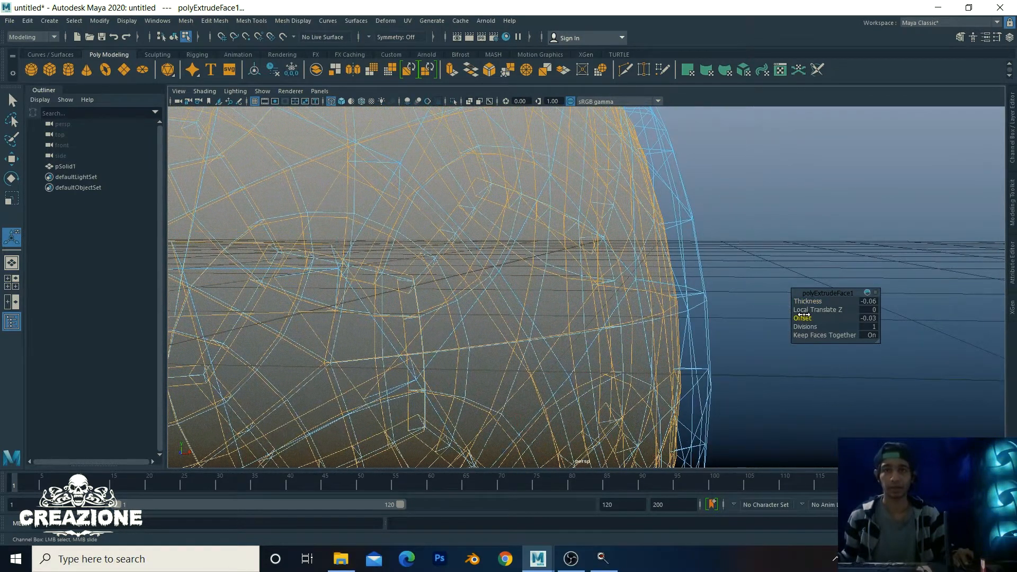
scroll(698, 317, down, 10)
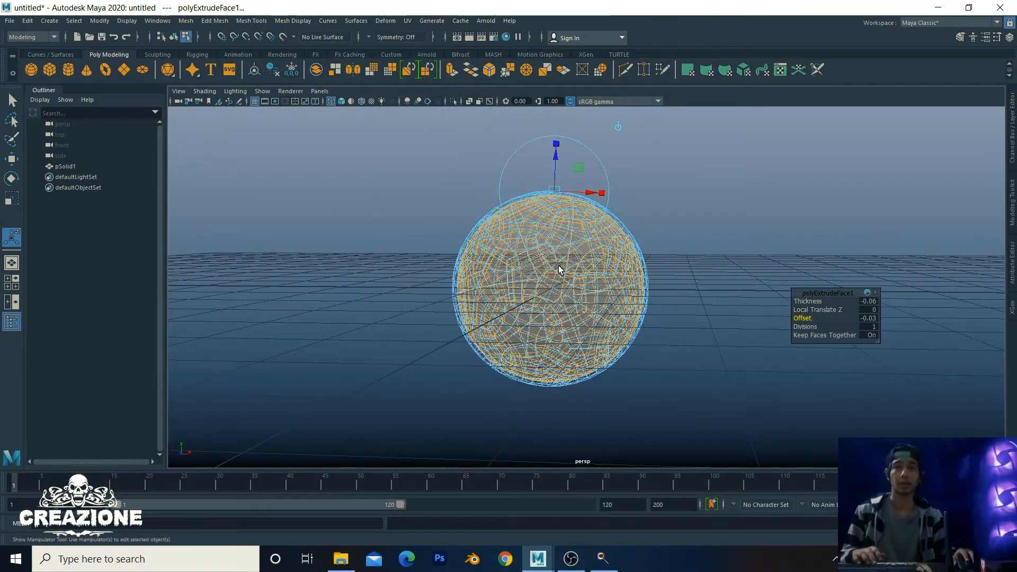
Step: Clear the selection, switch back to shaded view, and inspect the grooved seams
click(558, 267)
right_drag(563, 258, 616, 239)
click(701, 235)
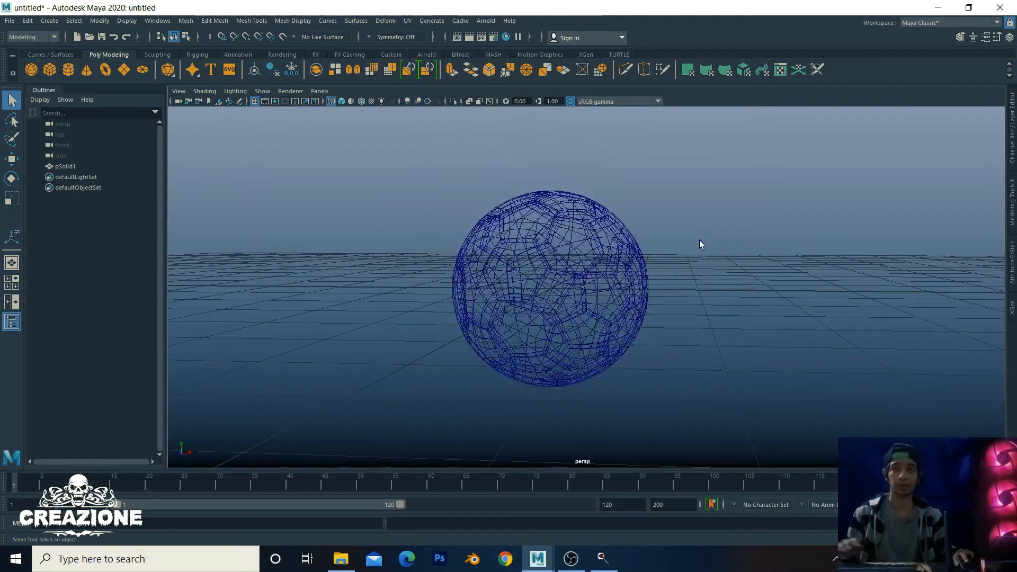
scroll(659, 277, up, 5)
alt+drag(658, 275, 652, 272)
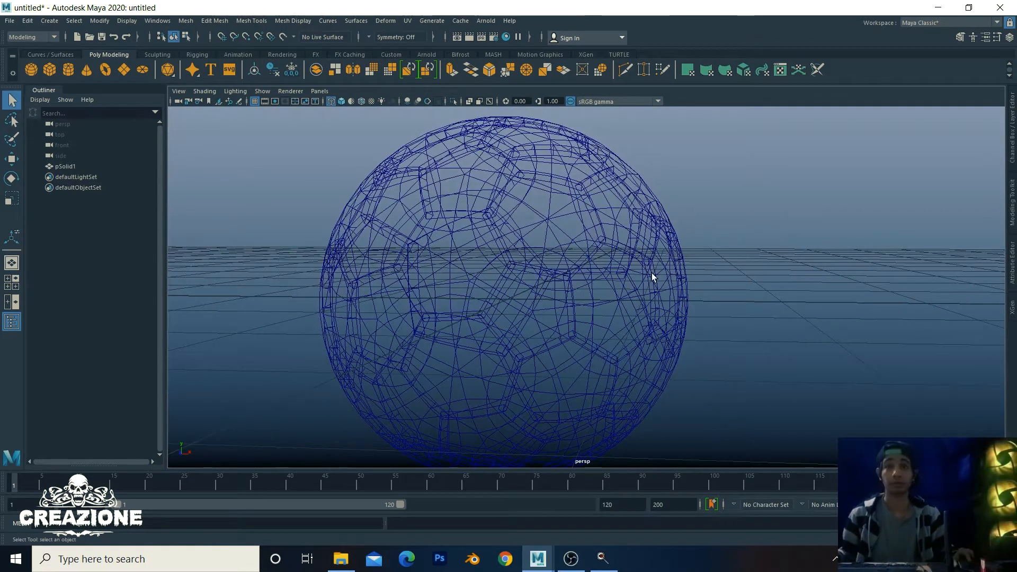
key(5)
scroll(651, 272, down, 2)
mouse_move(633, 263)
alt+right_down()
mouse_move(710, 266)
mouse_move(806, 326)
mouse_move(863, 338)
alt+right_up()
alt+middle_drag(627, 260, 696, 281)
alt+right_drag(695, 281, 261, 220)
mouse_move(553, 297)
alt+right_down()
mouse_move(625, 314)
mouse_move(726, 318)
mouse_move(404, 238)
mouse_move(728, 322)
alt+right_up()
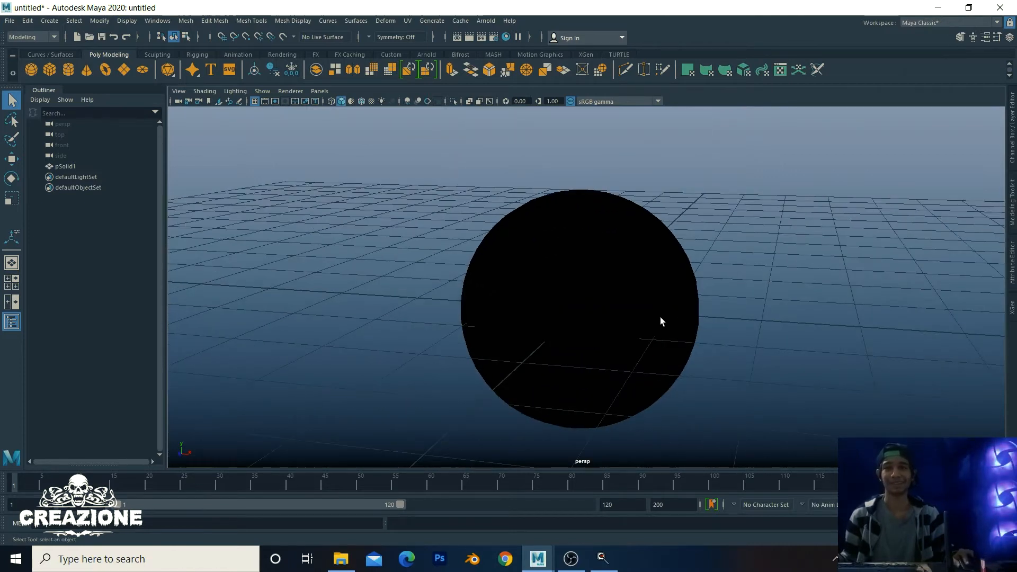
Step: Select pSolid1 and reverse its normals via Mesh Display > Reverse
alt+middle_drag(660, 317, 669, 294)
click(635, 278)
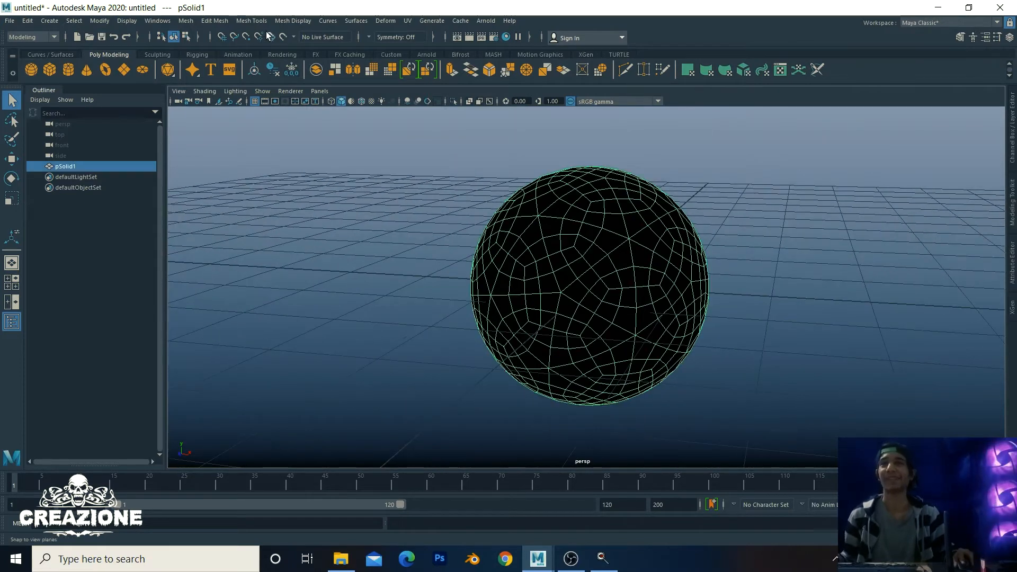
click(307, 21)
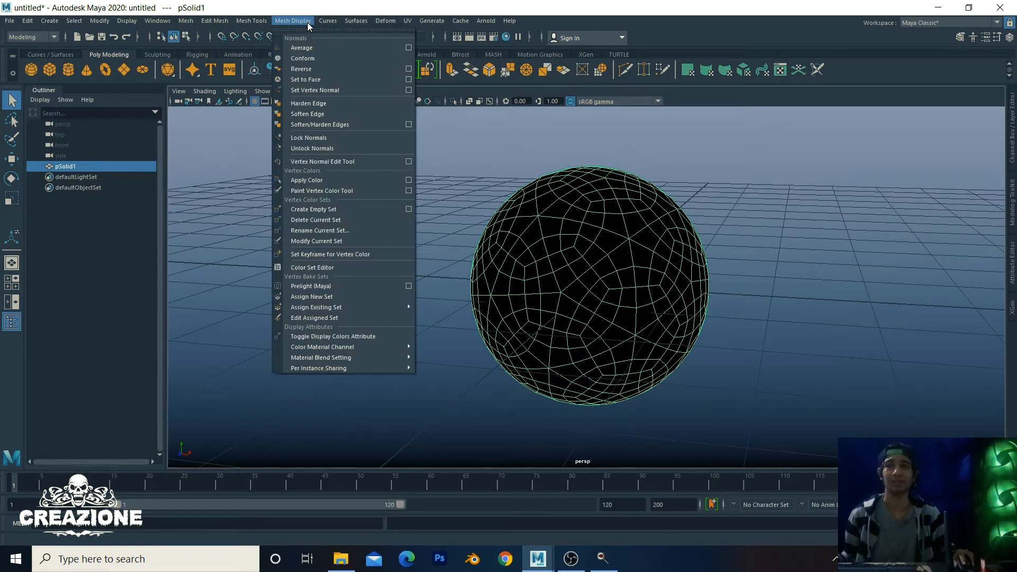
click(308, 73)
key(r)
scroll(638, 237, down, 3)
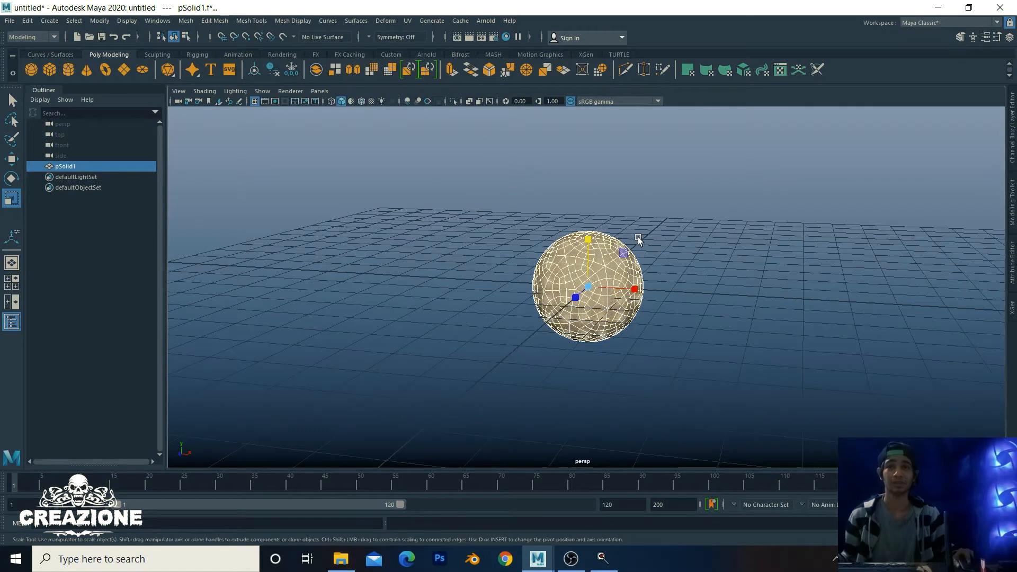
scroll(726, 258, up, 5)
Step: Tumble around the now light-grey sphere and reselect it as an object
alt+drag(728, 258, 707, 262)
scroll(707, 277, down, 3)
scroll(588, 246, down, 2)
alt+drag(588, 246, 592, 259)
alt+right_drag(434, 233, 767, 329)
alt+drag(680, 281, 675, 252)
alt+right_drag(674, 253, 717, 218)
click(867, 332)
alt+drag(763, 328, 756, 290)
alt+right_drag(756, 291, 805, 353)
alt+drag(807, 356, 685, 294)
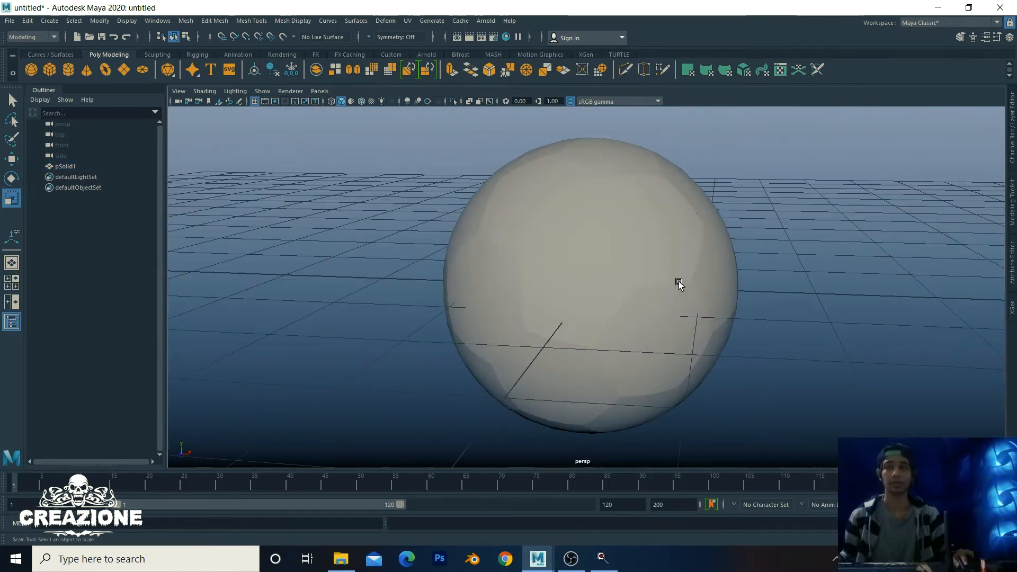
click(679, 284)
Step: Preview the ball smoothed into soccer-ball panels and inspect it from several angles
key(3)
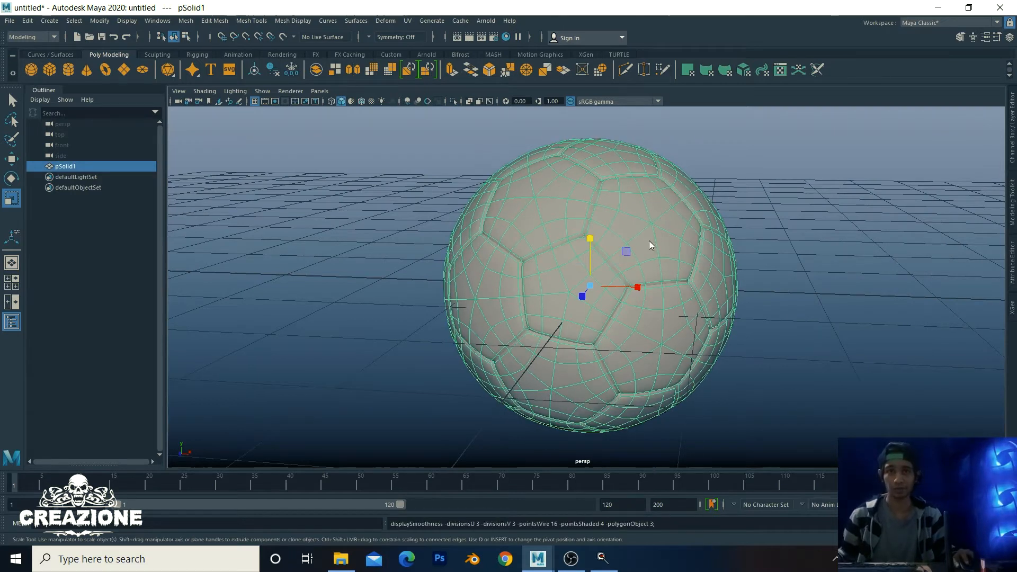
right_drag(650, 242, 702, 232)
click(768, 231)
alt+right_drag(807, 318, 643, 331)
alt+drag(635, 331, 624, 265)
alt+right_drag(624, 266, 720, 291)
alt+drag(720, 291, 685, 308)
alt+right_drag(686, 308, 600, 290)
alt+drag(599, 290, 624, 280)
Step: Select the ball and compare its unsmoothed and smoothed previews
click(624, 279)
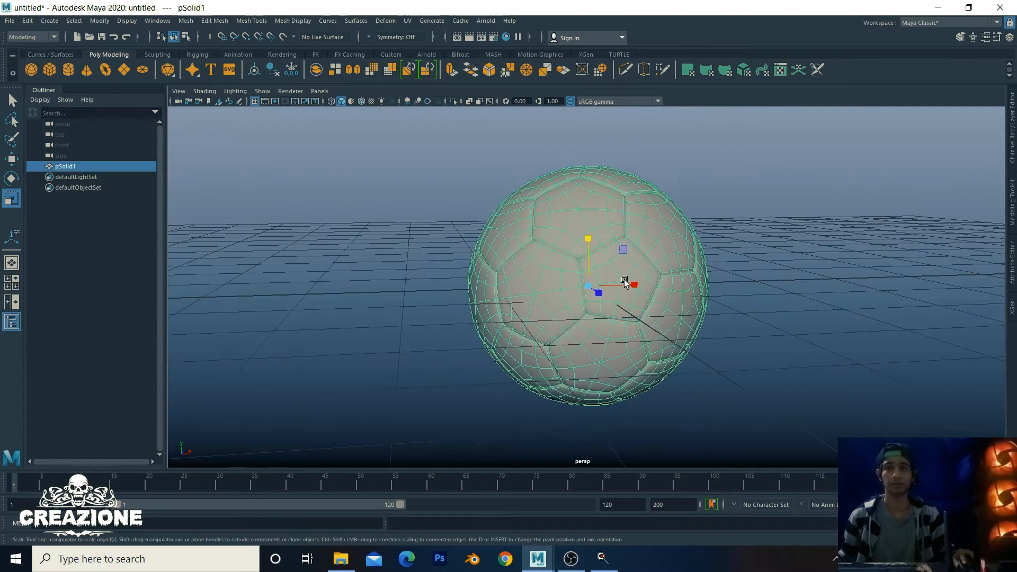
key(1)
alt+right_drag(746, 281, 717, 277)
alt+drag(717, 277, 599, 251)
alt+right_drag(598, 251, 645, 308)
key(3)
alt+drag(645, 308, 654, 301)
alt+right_drag(653, 301, 664, 318)
Step: Apply a Smooth with 1 division to the ball mesh and return to Object Mode
shift+right_drag(688, 259, 676, 322)
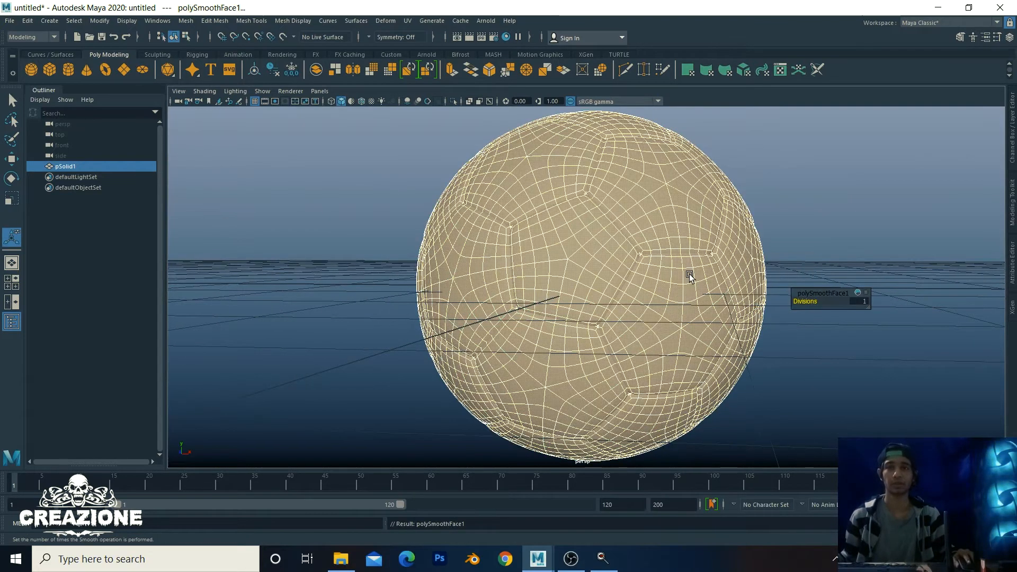
key(q)
right_drag(647, 236, 703, 221)
alt+right_drag(855, 271, 696, 225)
alt+drag(696, 225, 669, 250)
alt+right_drag(669, 250, 660, 281)
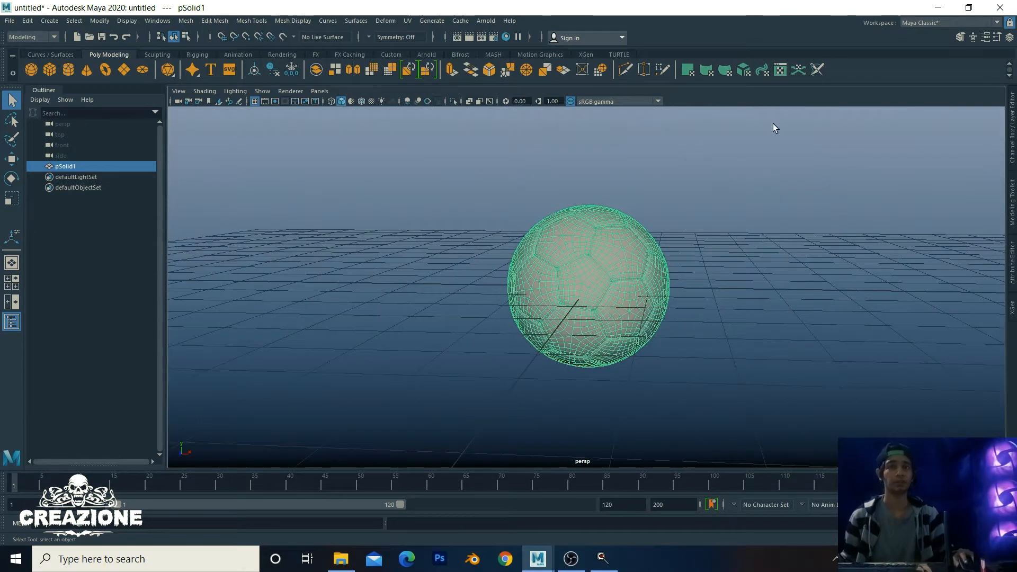
Step: Open the UV Editor and re-project the ball's UVs into one layout
click(783, 70)
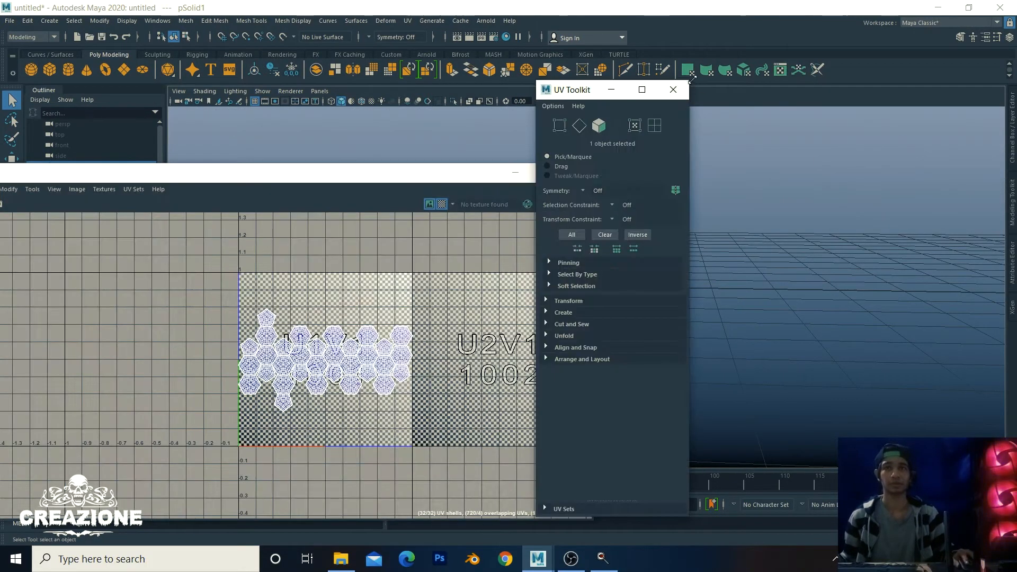
click(672, 90)
click(411, 21)
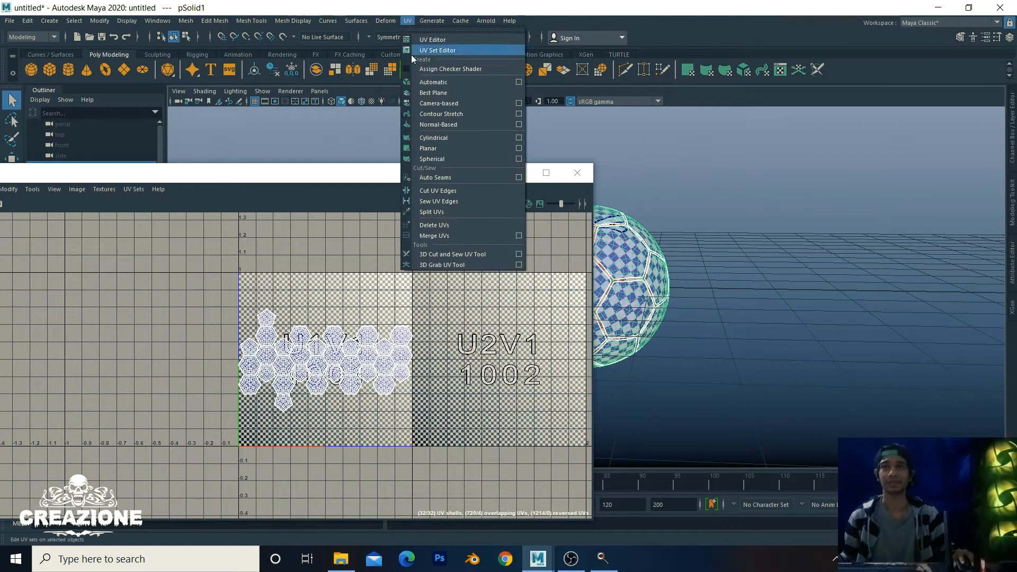
click(460, 100)
alt+middle_drag(694, 259, 744, 278)
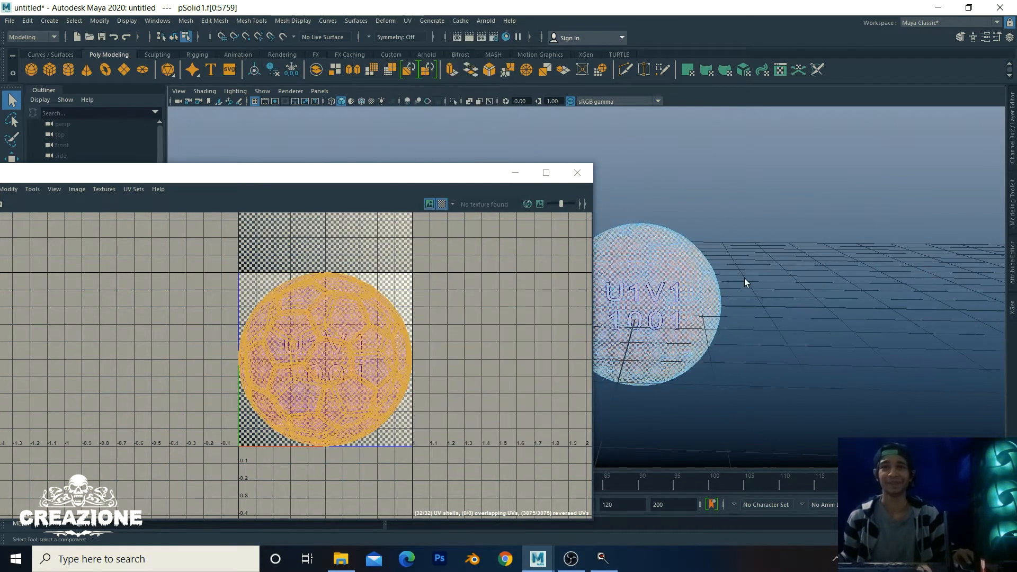
alt+right_drag(676, 259, 850, 331)
alt+middle_drag(849, 331, 840, 311)
Step: Select all UV shells, unfold them and pack them into the 0–1 tile
right_drag(411, 320, 365, 304)
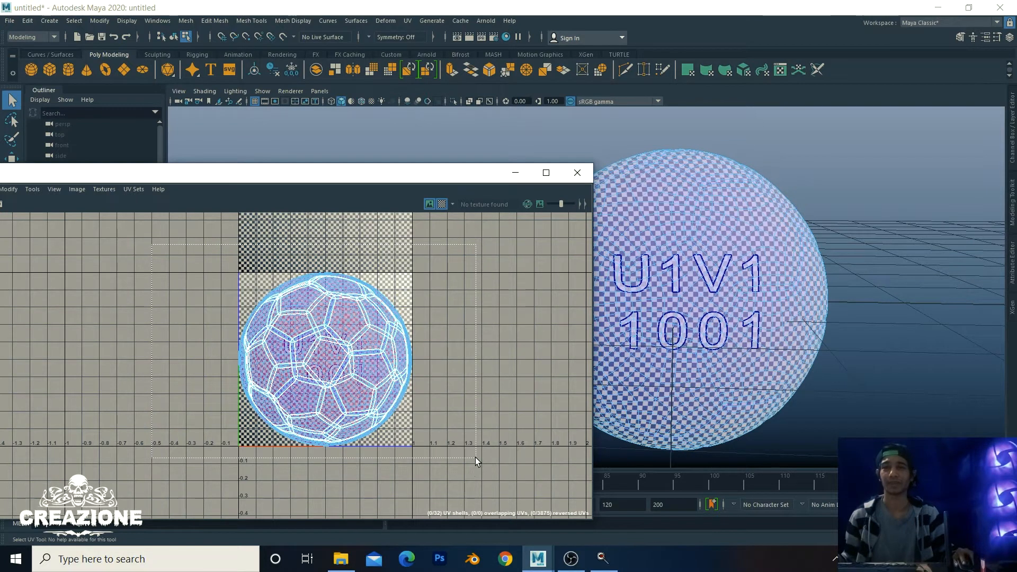
drag(201, 246, 470, 463)
alt+right_drag(469, 462, 443, 433)
alt+middle_drag(436, 404, 380, 396)
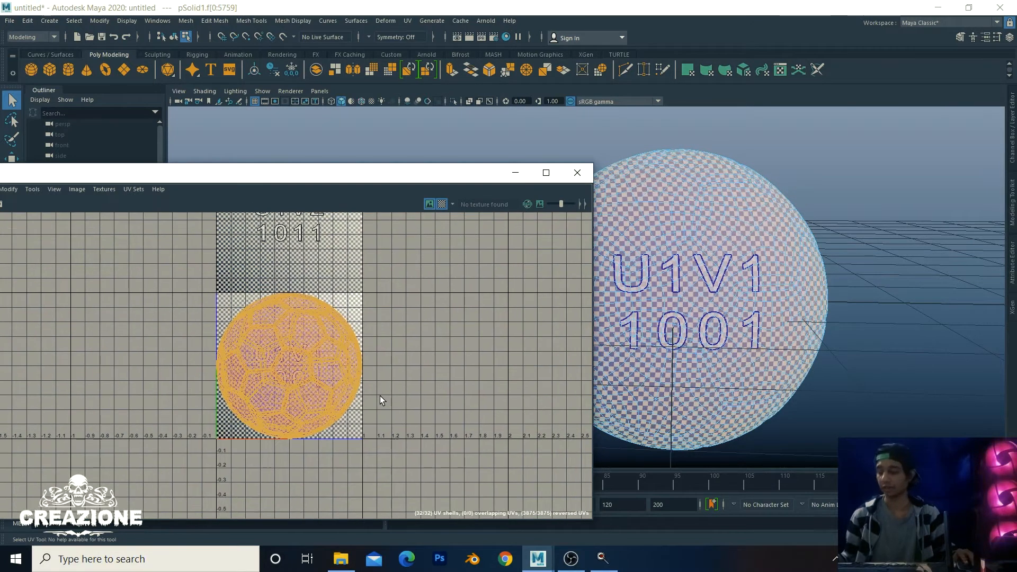
key(ctrl+u)
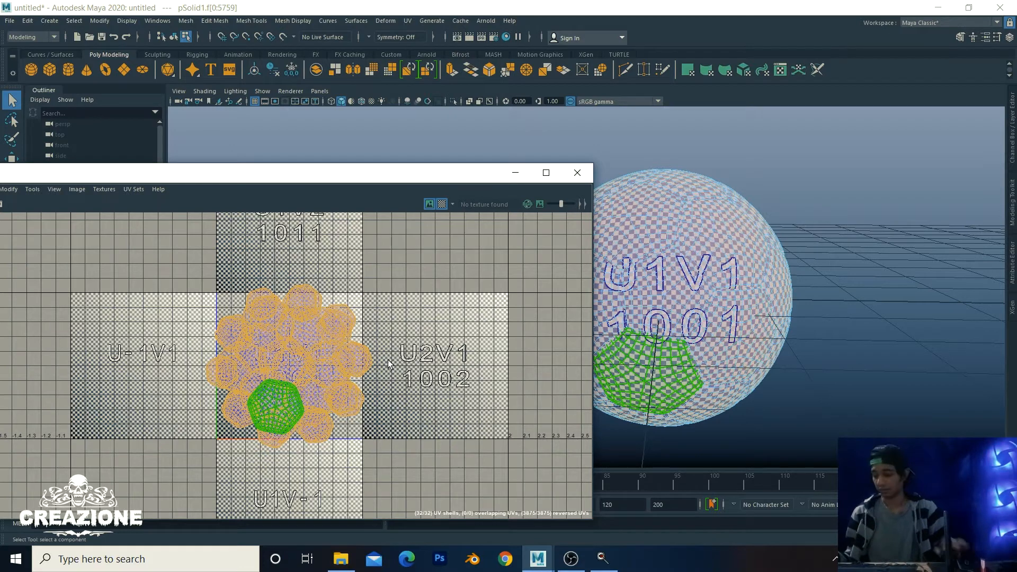
key(ctrl+l)
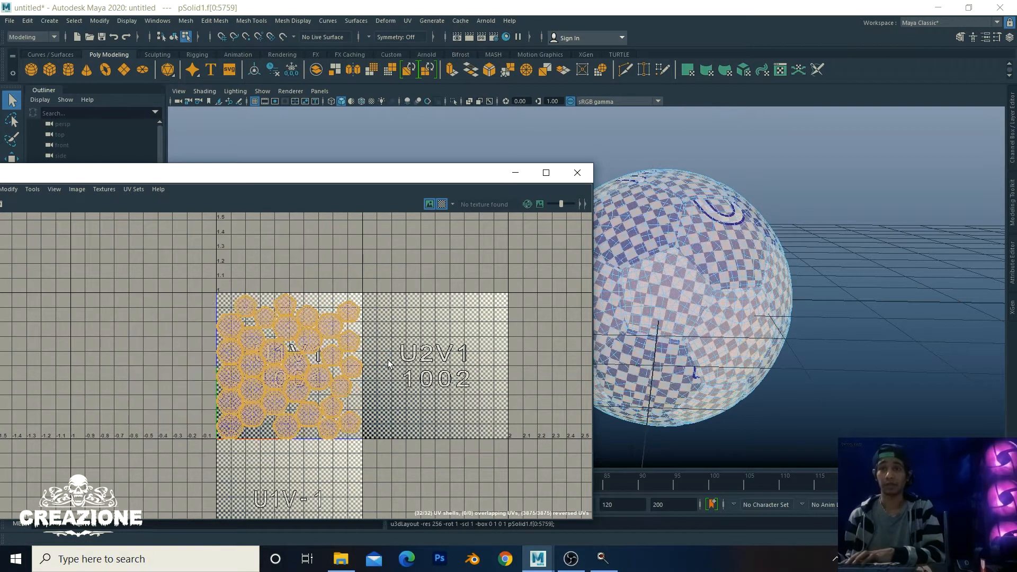
Step: Turn off the checker map display and close the UV Editor
scroll(342, 372, up, 8)
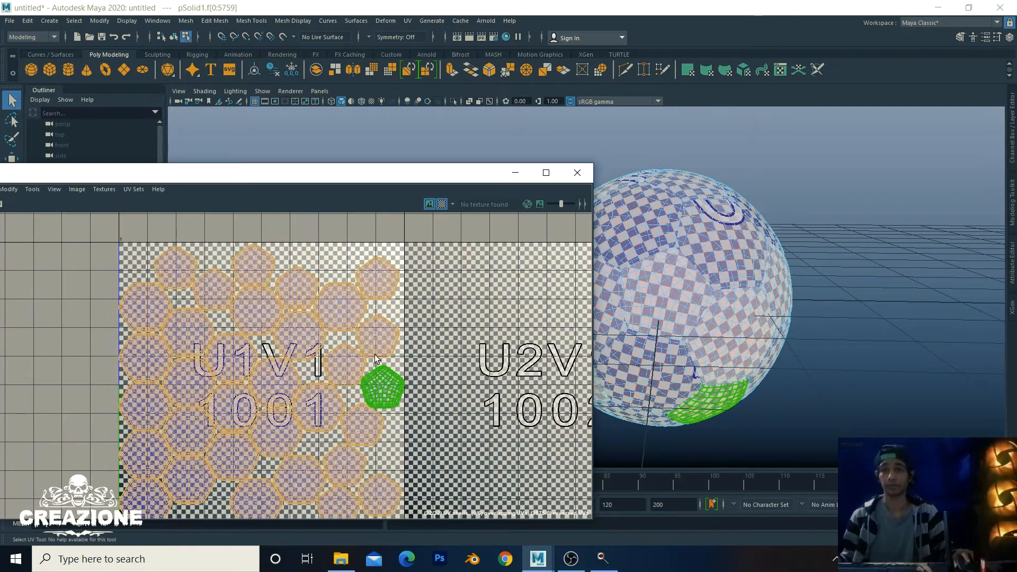
scroll(349, 366, up, 3)
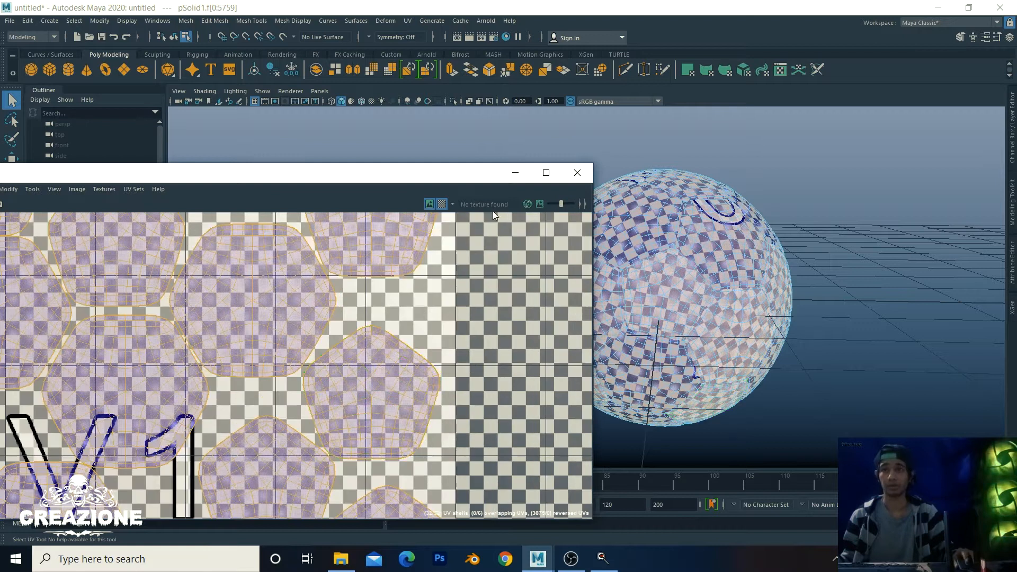
click(442, 204)
scroll(392, 357, down, 4)
scroll(350, 360, down, 7)
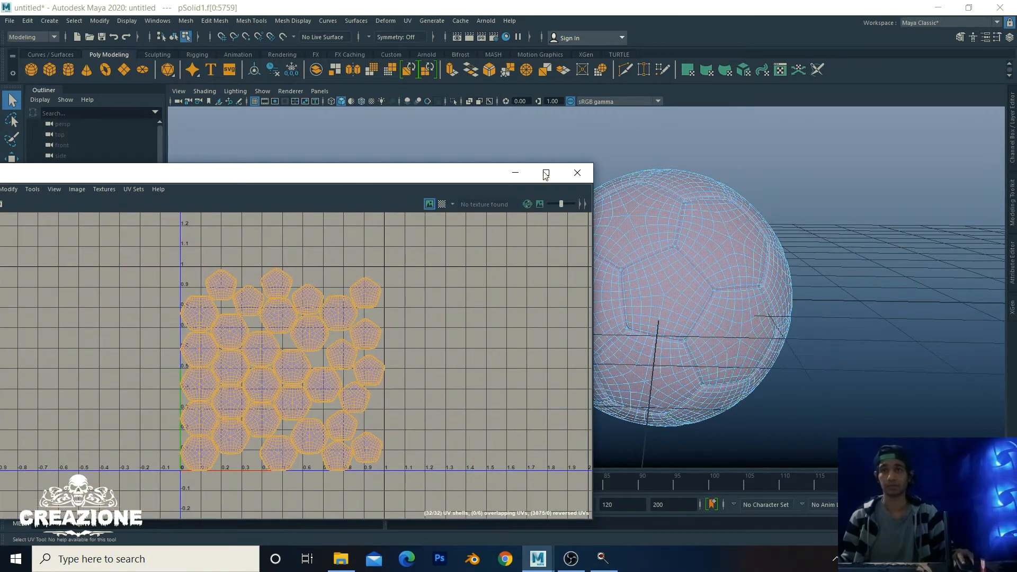
click(578, 172)
Step: Return to Object Mode and select the ball (pSolid1)
right_drag(647, 223, 716, 206)
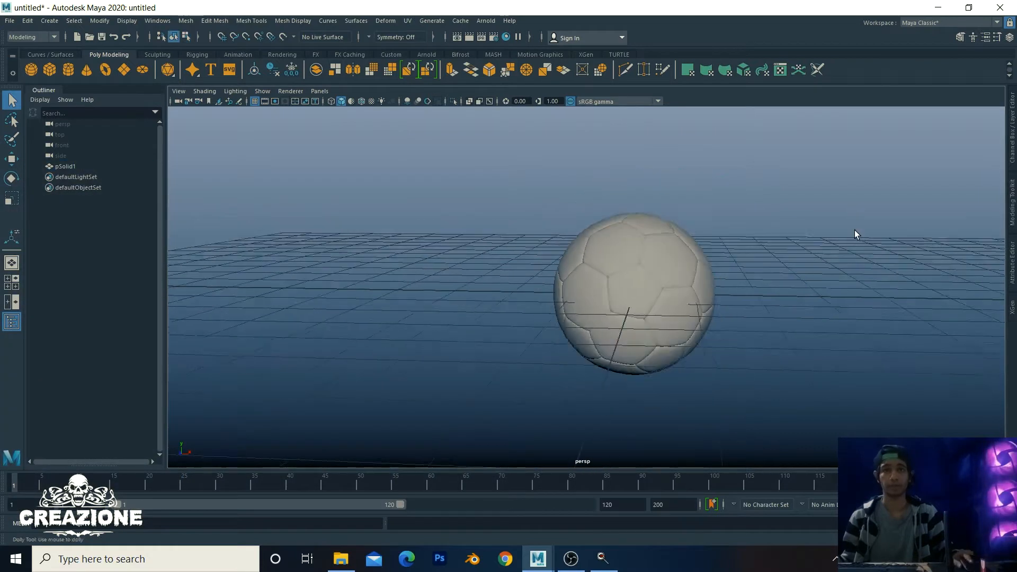
scroll(853, 230, down, 2)
alt+drag(849, 232, 730, 249)
scroll(635, 284, up, 5)
alt+drag(461, 281, 646, 256)
scroll(443, 252, down, 3)
scroll(689, 345, up, 6)
click(583, 281)
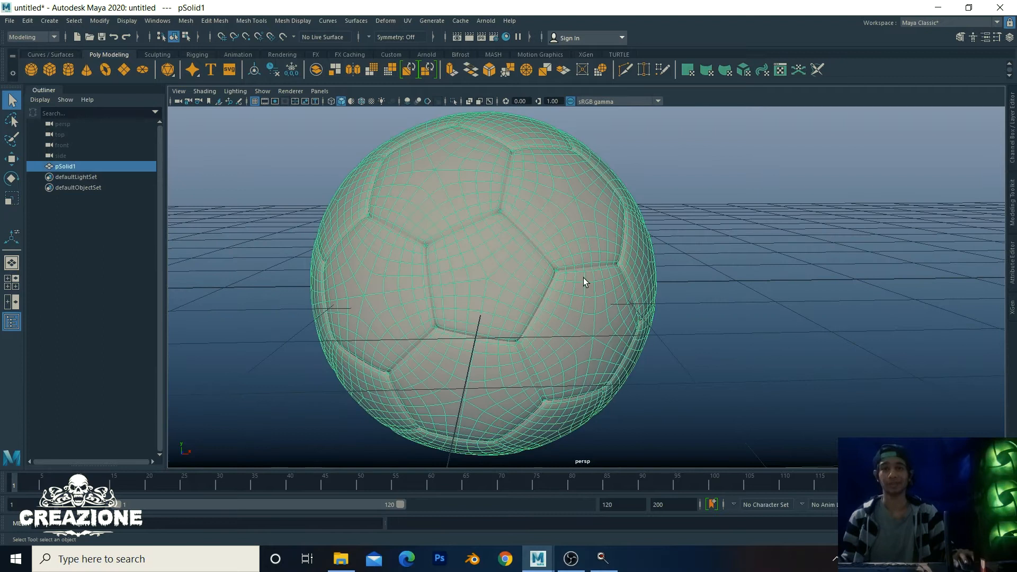
Step: Export the selected ball as FBX named expo_for_substance_painter in the FootBall folder
click(9, 20)
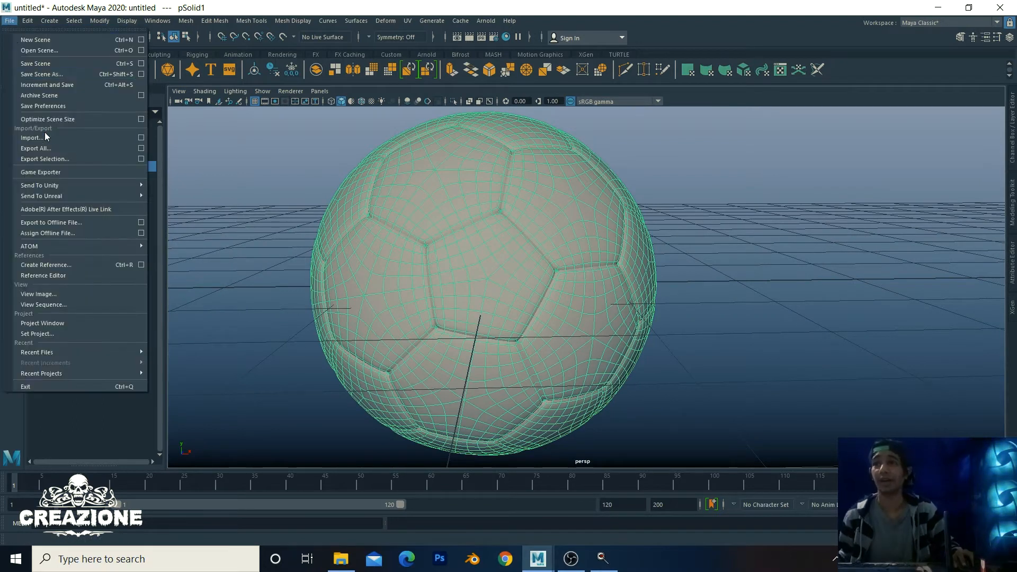
click(59, 159)
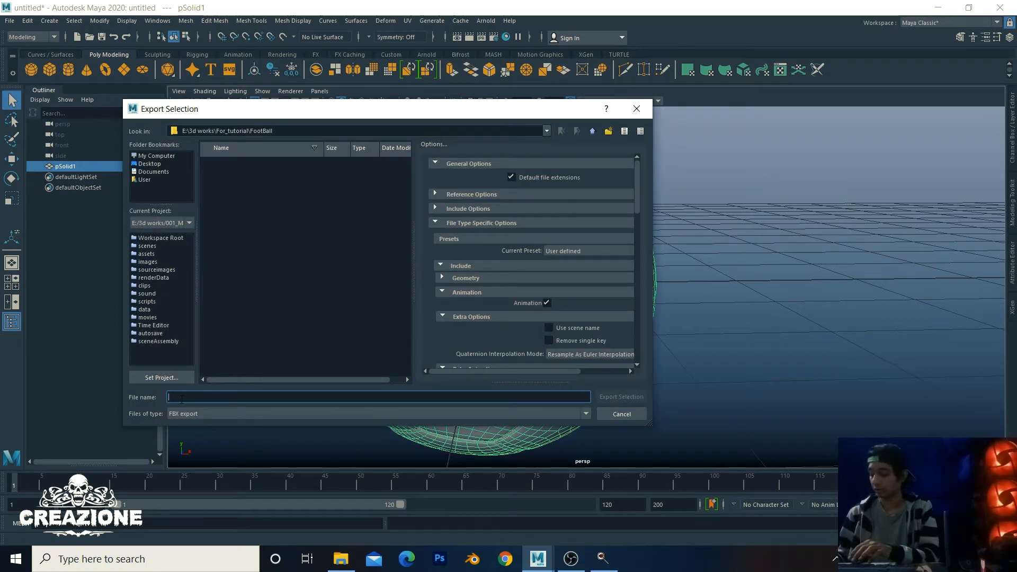
text(expo_for_substance)
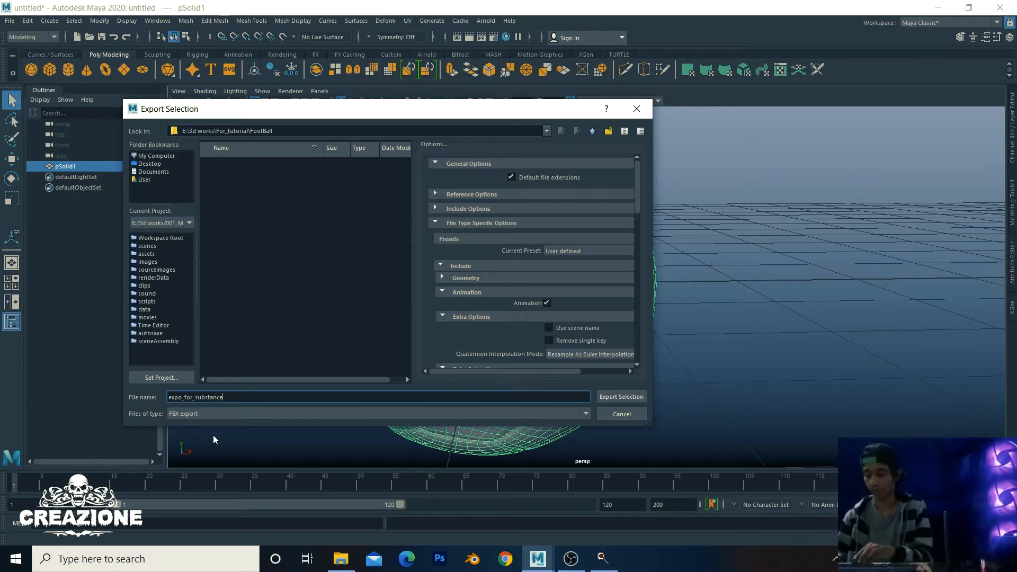
text(painter)
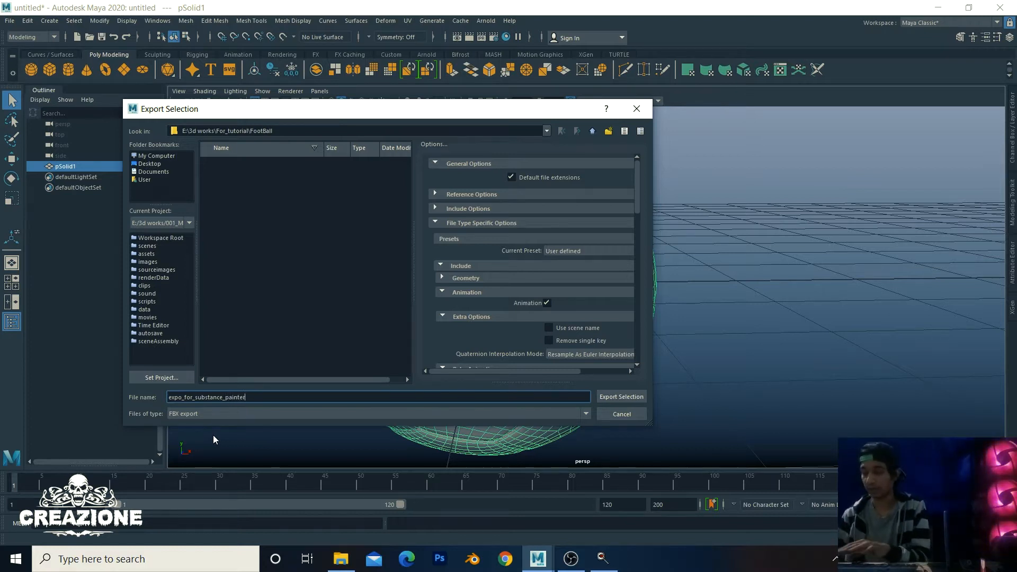
click(628, 396)
scroll(642, 370, down, 5)
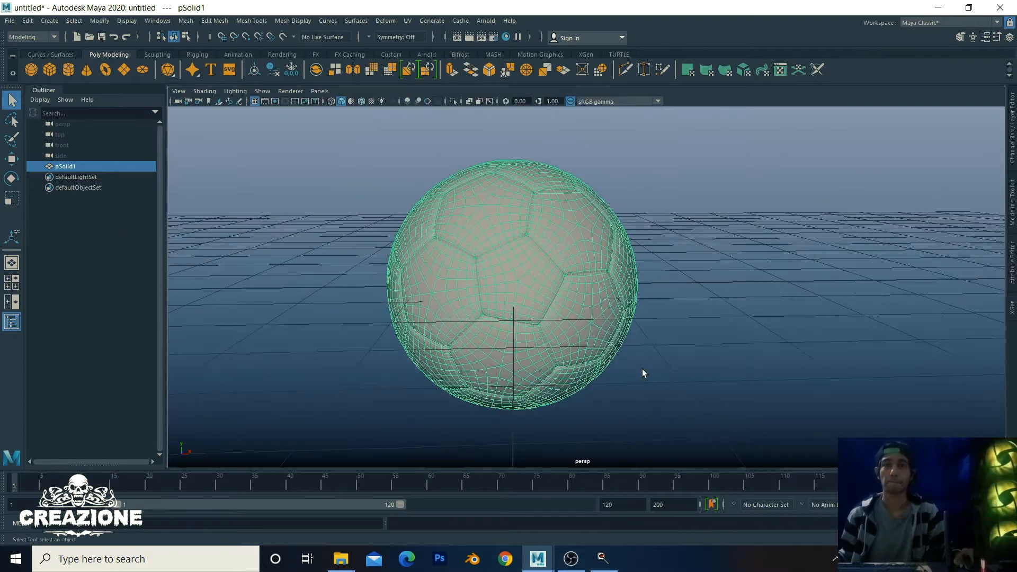
Step: Search the Start menu for 'subs' and launch the Substance Painter best match
alt+drag(681, 343, 724, 316)
scroll(724, 317, up, 5)
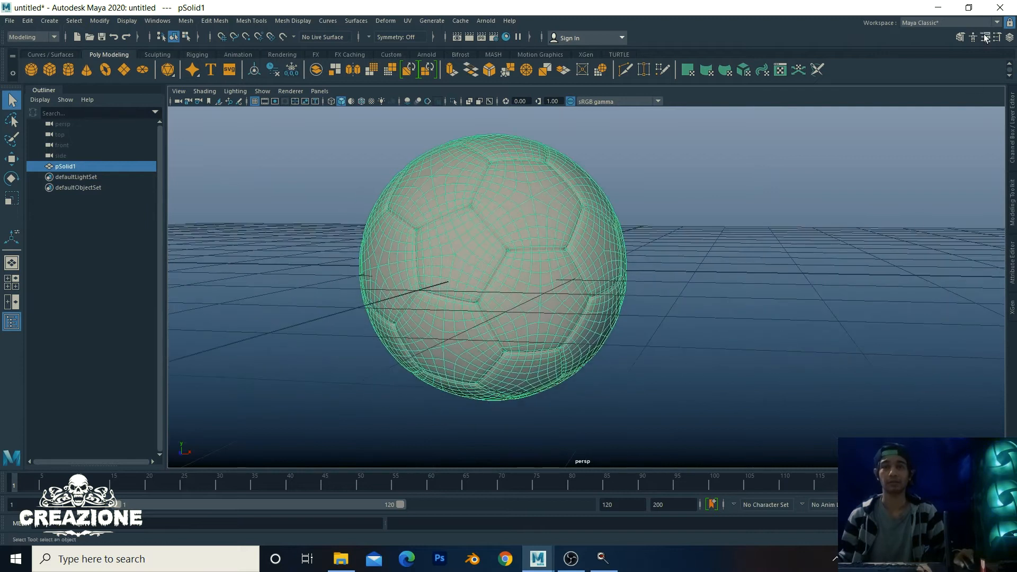
click(26, 562)
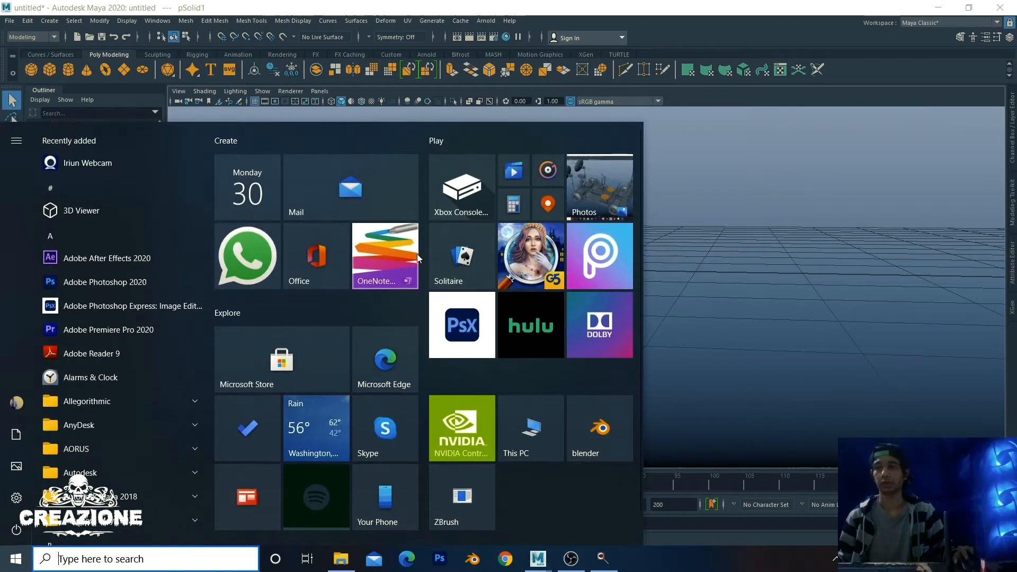
text(subs)
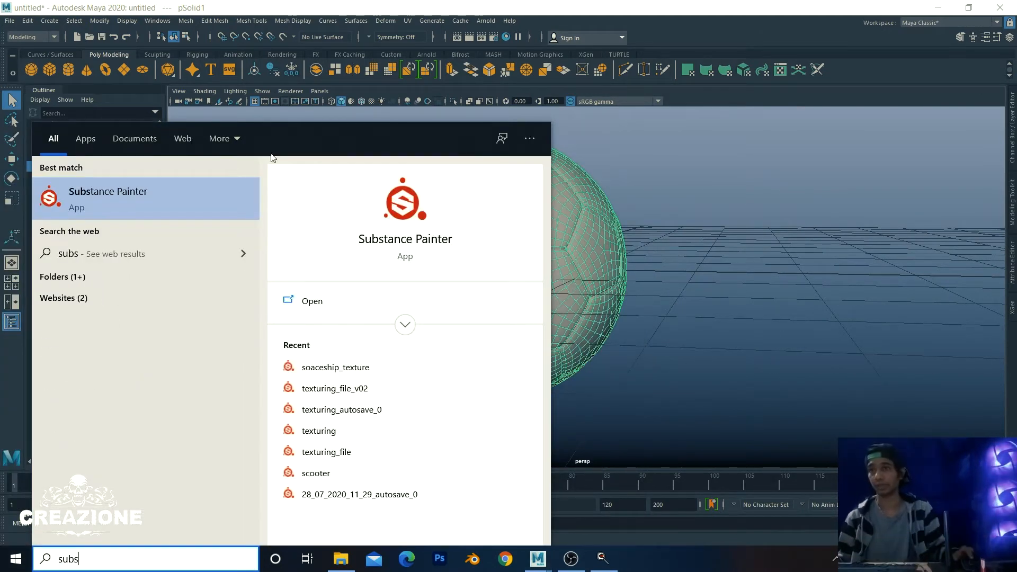
click(189, 201)
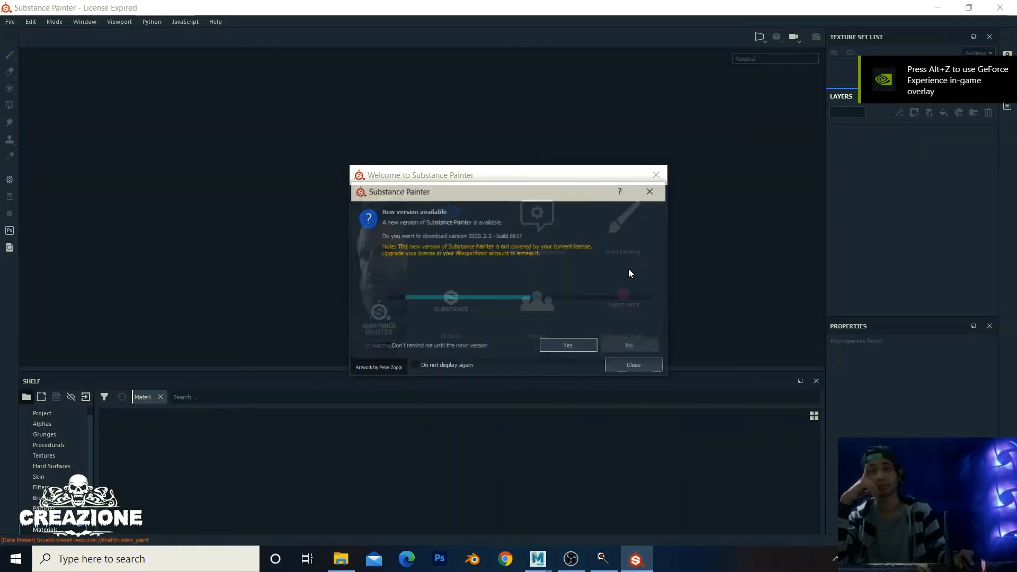
Step: Dismiss the update notice and welcome screen, then start a new project at 2048 resolution
click(625, 345)
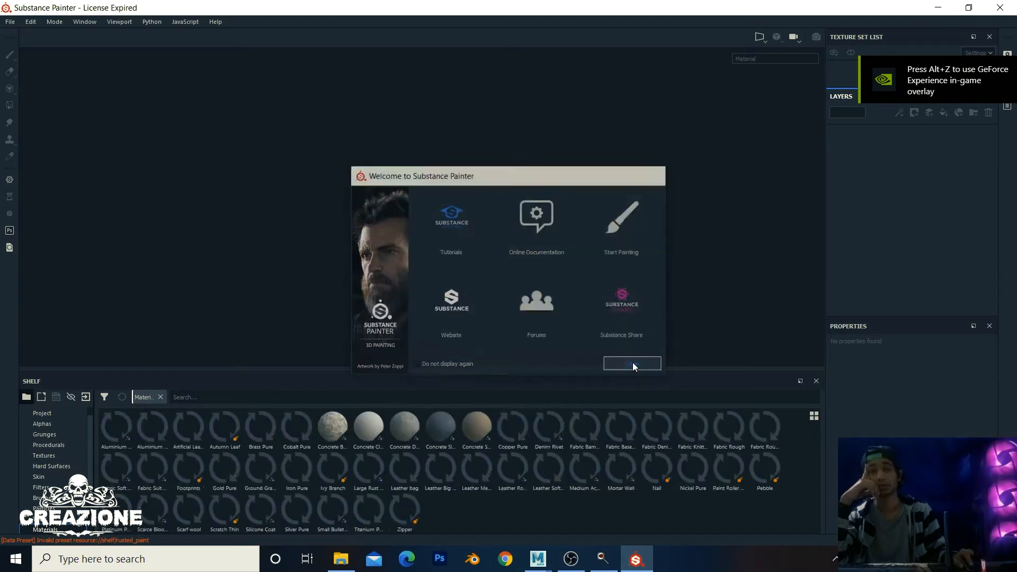
click(633, 363)
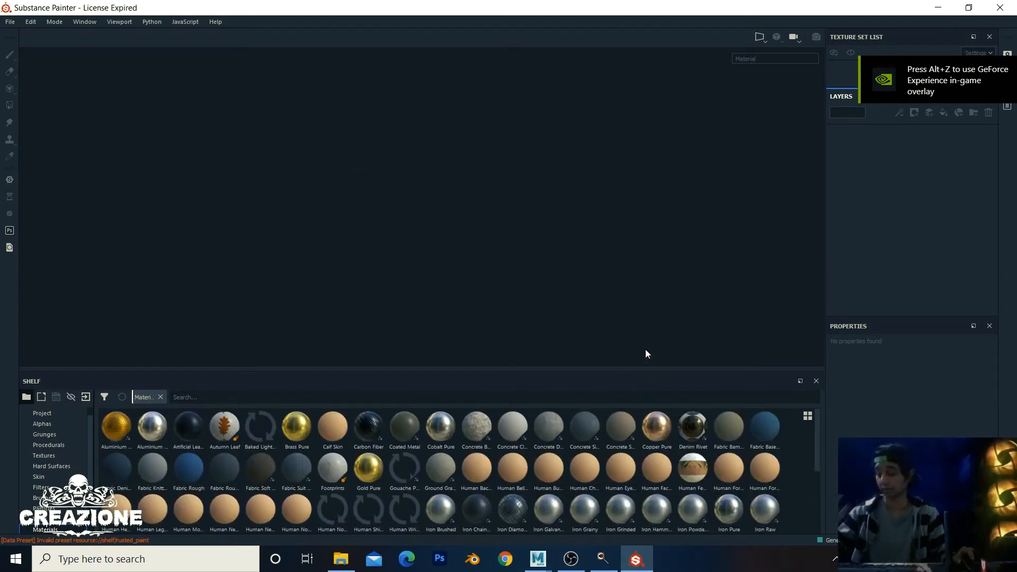
key(ctrl+n)
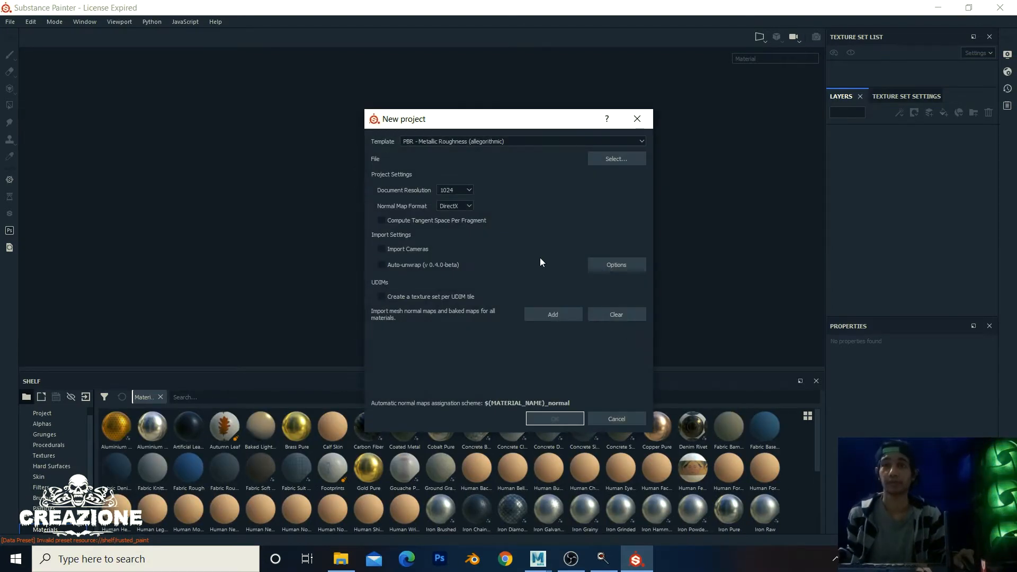
click(463, 192)
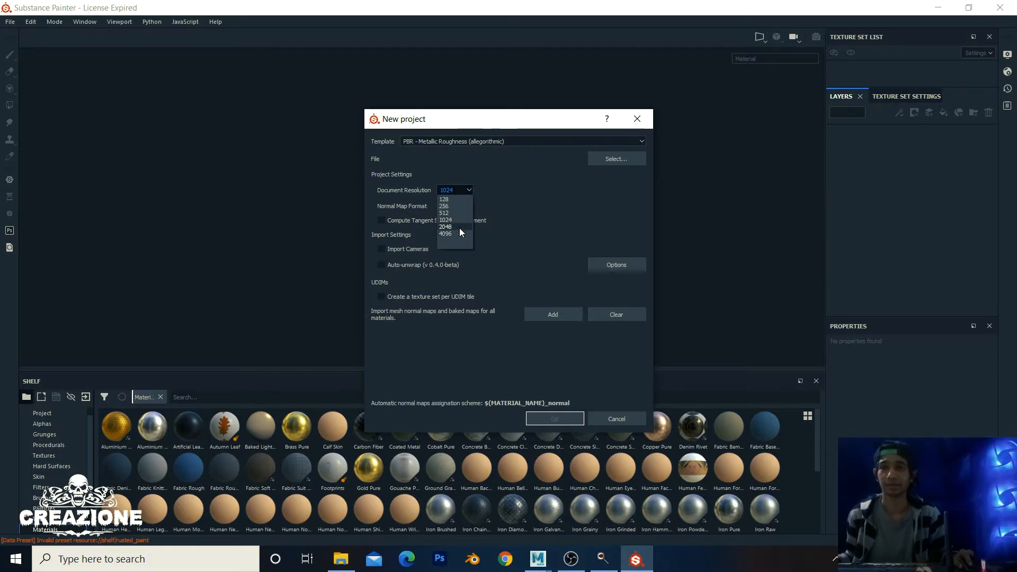
click(459, 227)
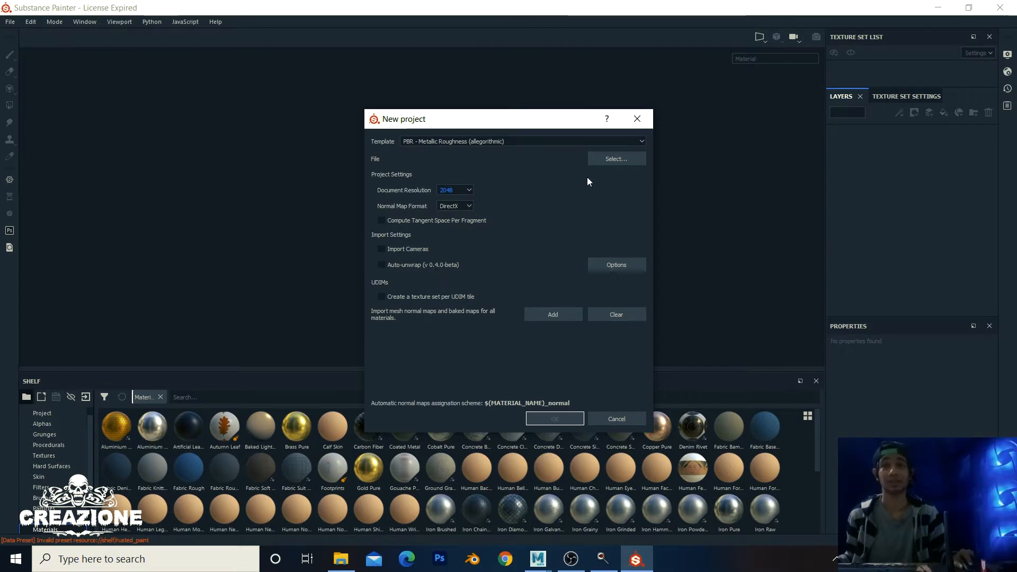
Step: Load expo_for_substance_painter.fbx as the project mesh and create the project
click(614, 159)
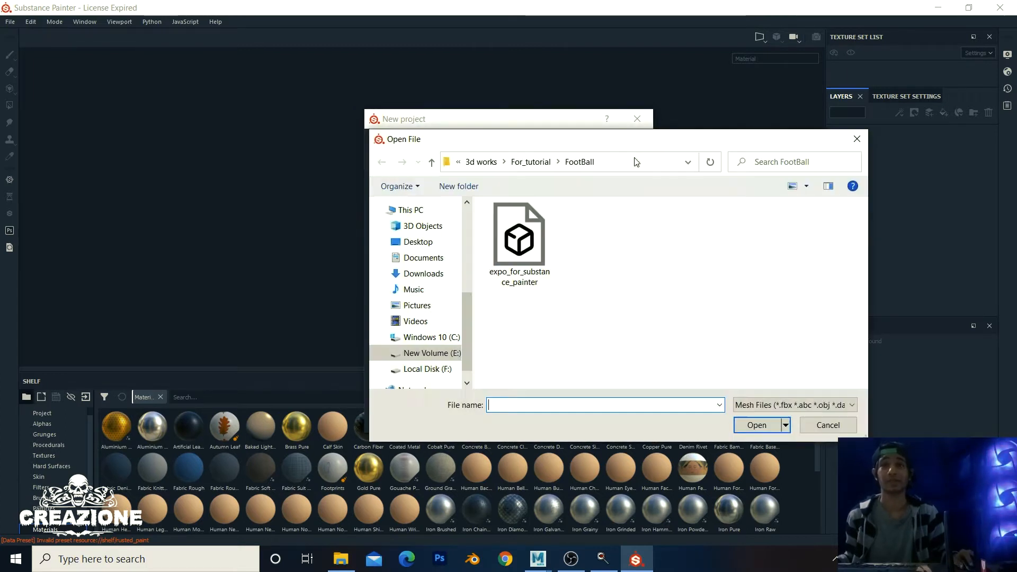
click(531, 235)
click(756, 425)
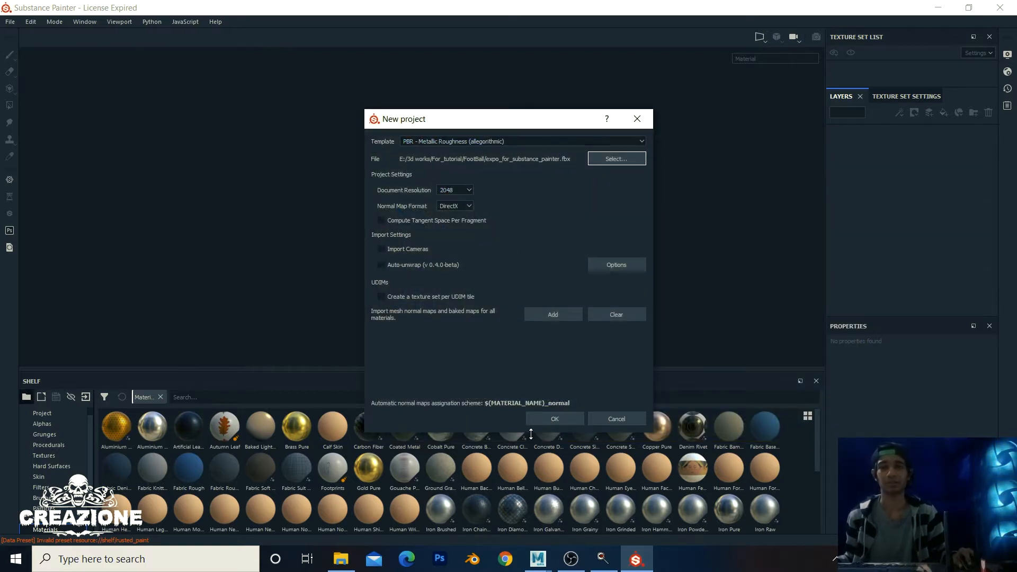
click(542, 418)
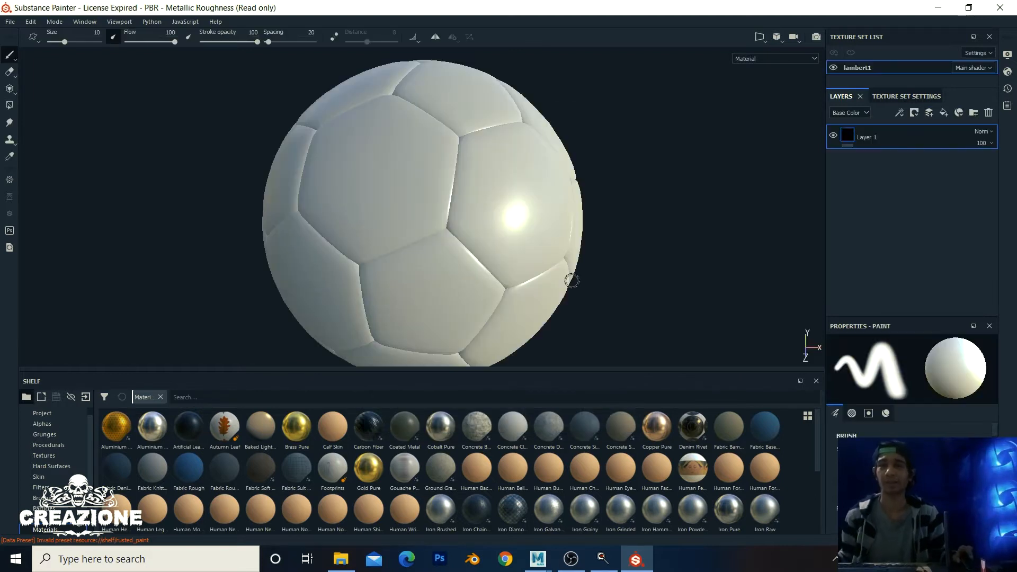
Step: Zoom and pan around the imported soccer ball to inspect it
alt+right_drag(571, 312, 621, 260)
alt+middle_drag(621, 260, 450, 229)
scroll(452, 230, up, 2)
alt+middle_drag(548, 248, 573, 218)
scroll(597, 238, up, 4)
scroll(597, 239, down, 6)
scroll(582, 214, up, 4)
scroll(546, 214, up, 2)
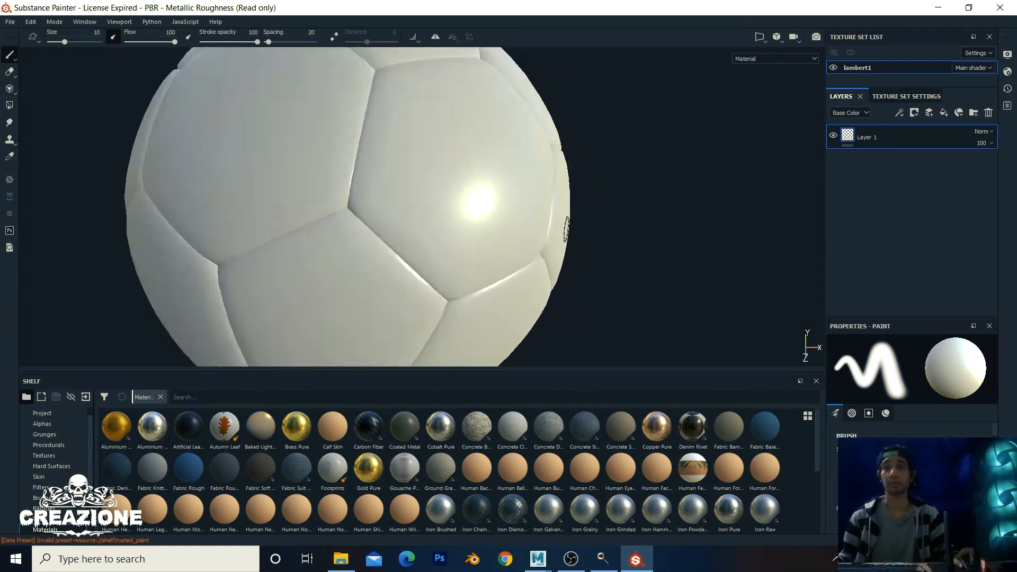
scroll(535, 212, down, 4)
scroll(530, 209, up, 1)
scroll(528, 207, up, 1)
alt+middle_drag(528, 208, 540, 200)
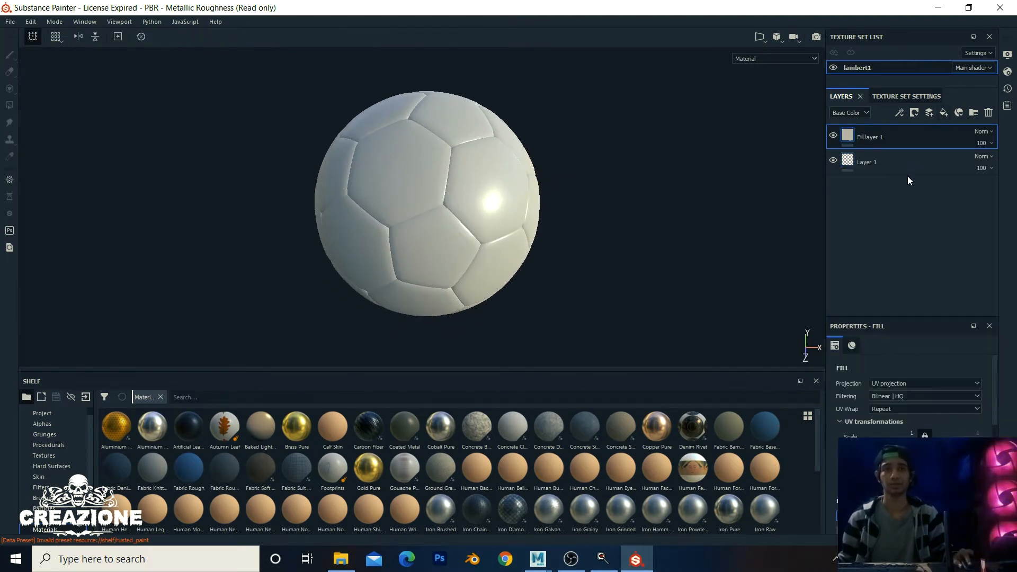
Step: Delete the empty Layer 1, leaving Fill layer 1 with its MATERIAL properties in view
click(907, 158)
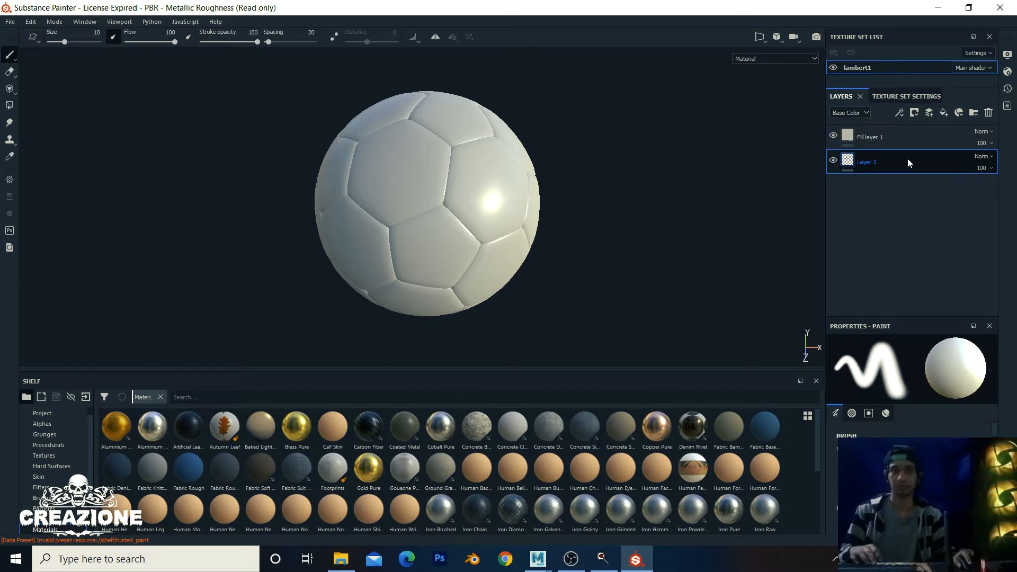
key(Delete)
scroll(516, 202, up, 4)
scroll(524, 199, down, 4)
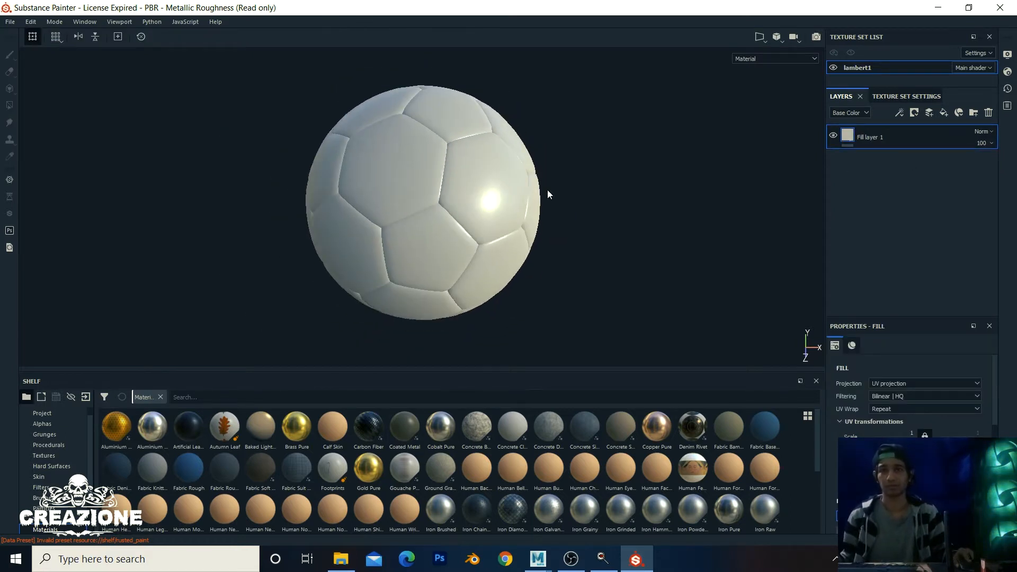
scroll(533, 182, up, 4)
scroll(530, 180, down, 4)
middle_drag(530, 181, 544, 177)
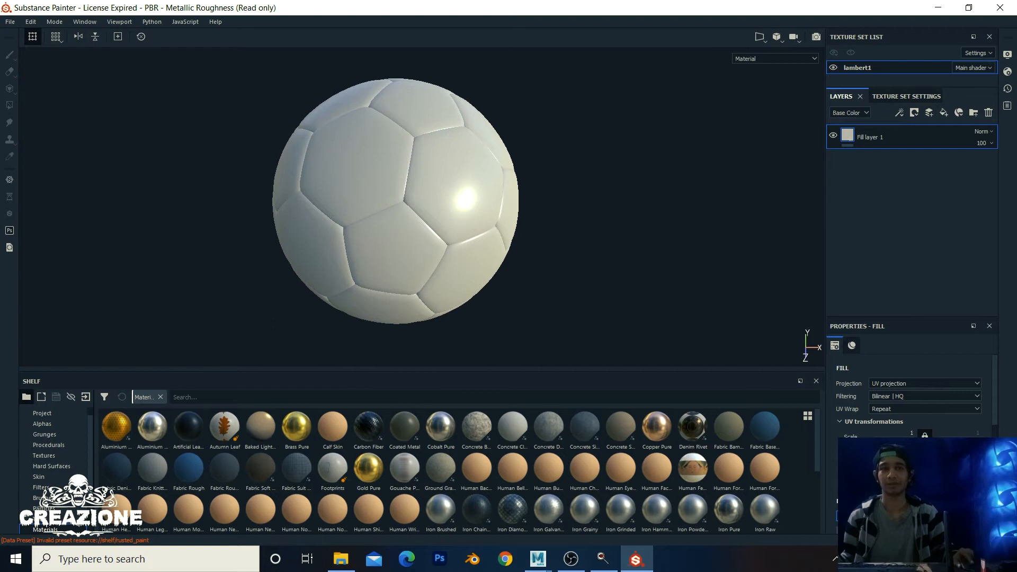
scroll(908, 392, down, 2)
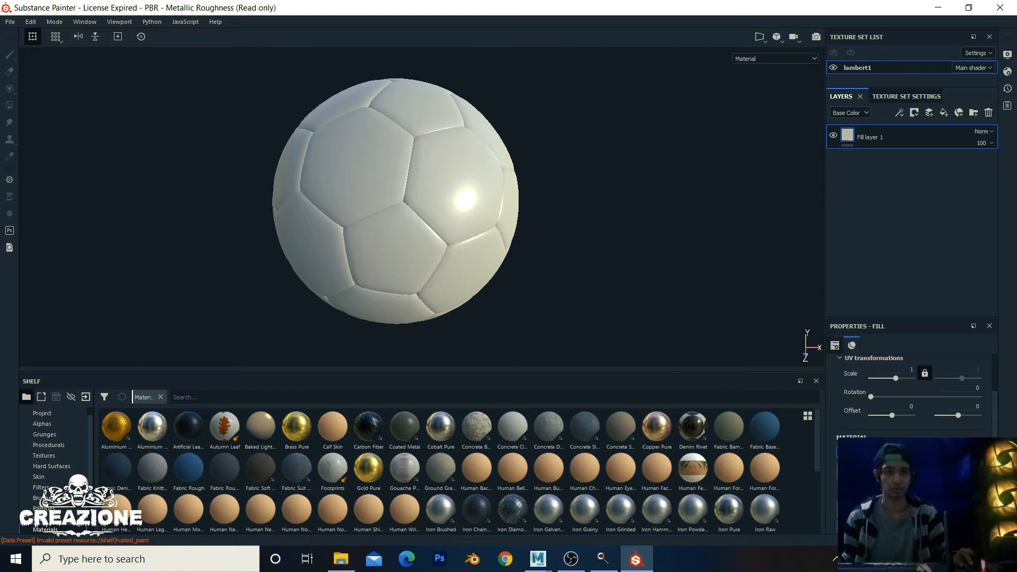
scroll(908, 392, down, 3)
scroll(908, 402, up, 1)
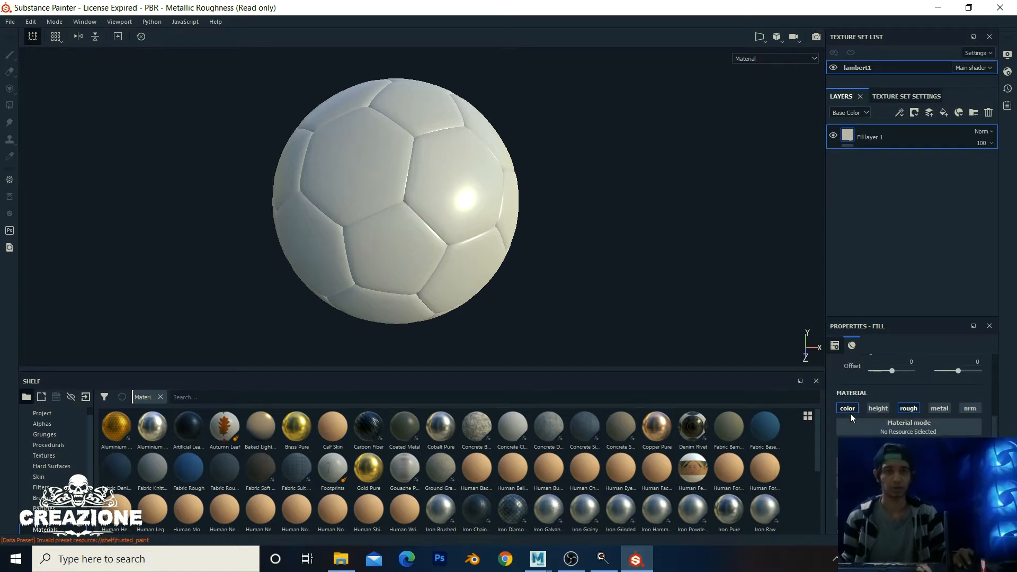
scroll(899, 412, down, 1)
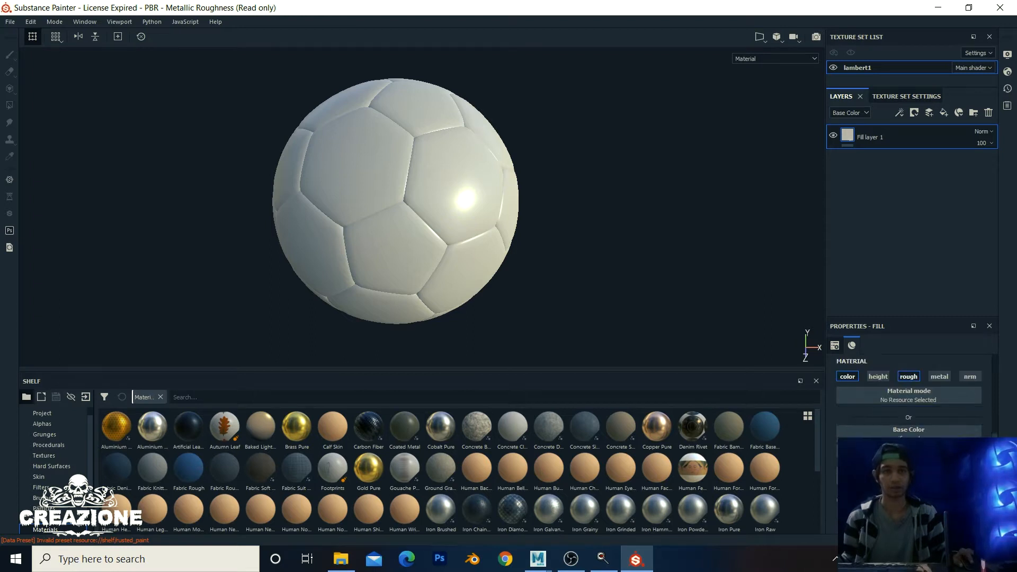
Step: Set the fill layer's Base Color to a bright, fully saturated yellow
click(908, 433)
drag(894, 402, 915, 375)
drag(961, 424, 961, 415)
mouse_move(916, 376)
mouse_down()
mouse_move(964, 320)
mouse_move(964, 432)
mouse_move(964, 416)
mouse_up()
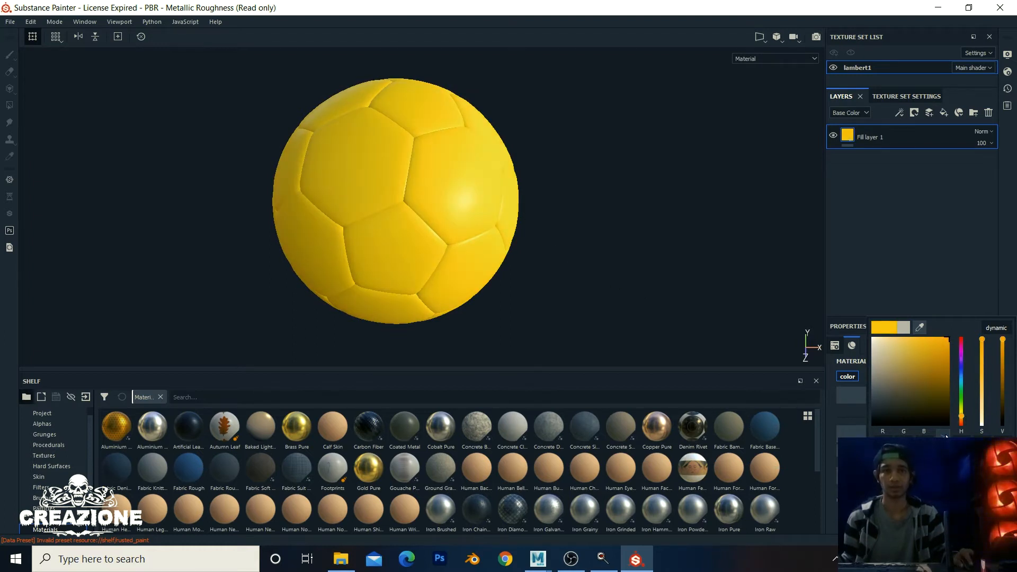
click(963, 418)
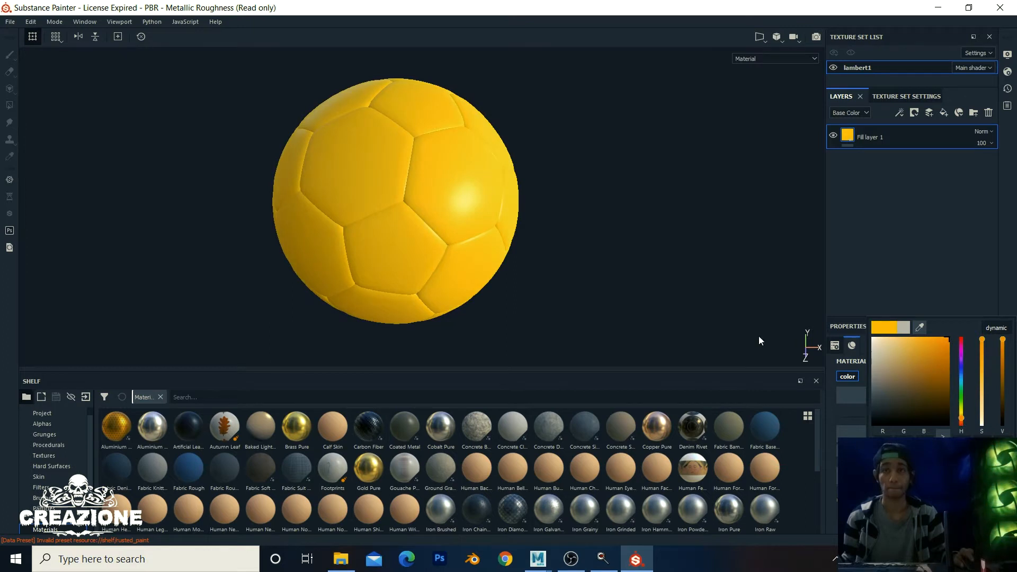
Step: Inspect the yellow ball and rename the fill layer base_paint
alt+right_drag(593, 229, 571, 244)
scroll(570, 243, down, 3)
alt+middle_drag(570, 233, 553, 194)
scroll(557, 225, up, 4)
scroll(557, 224, down, 3)
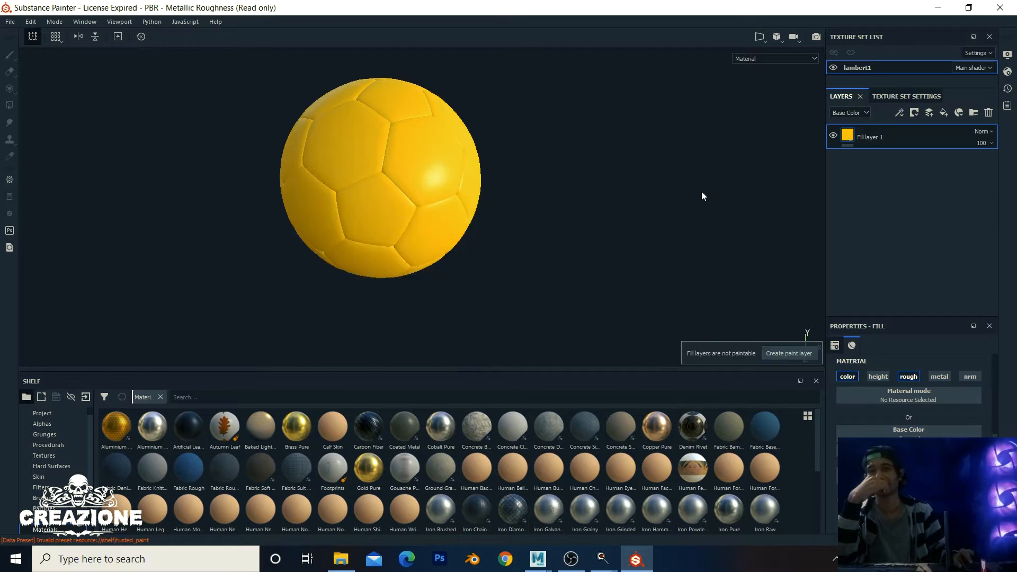
scroll(635, 187, up, 3)
scroll(625, 187, down, 3)
scroll(592, 195, up, 3)
alt+middle_drag(534, 176, 616, 175)
scroll(592, 196, down, 3)
scroll(589, 190, up, 4)
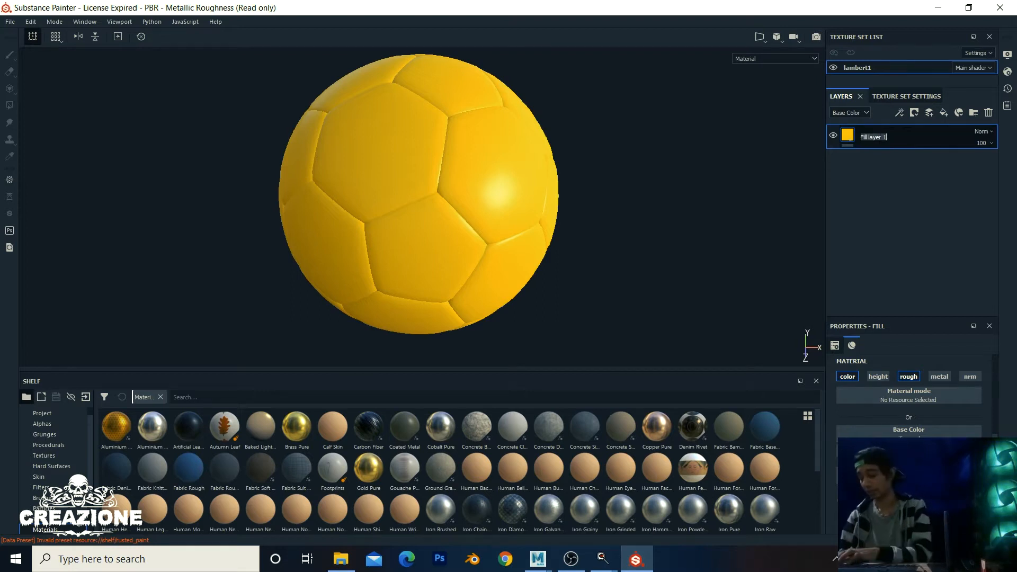
text(ase)
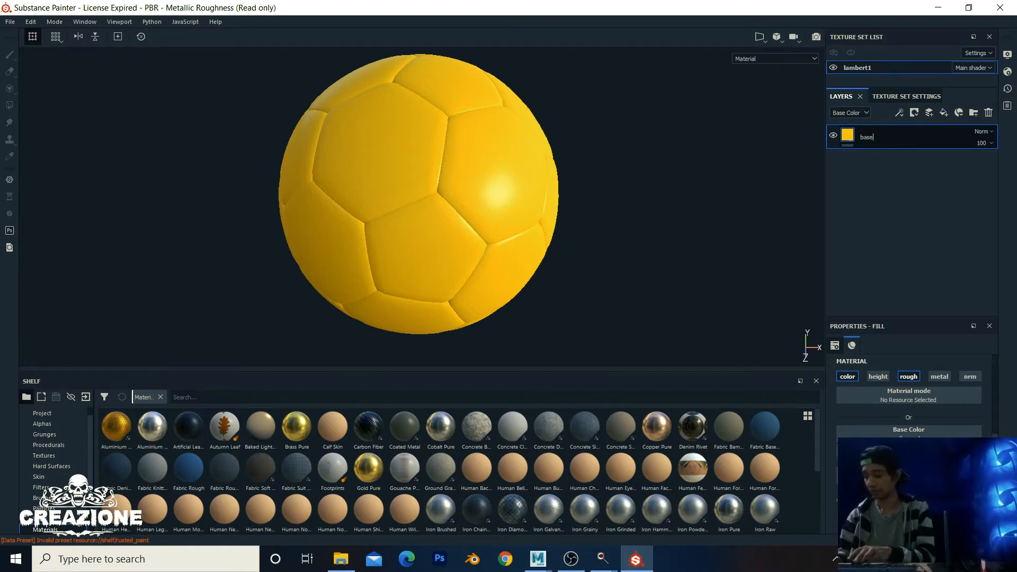
text(_paint)
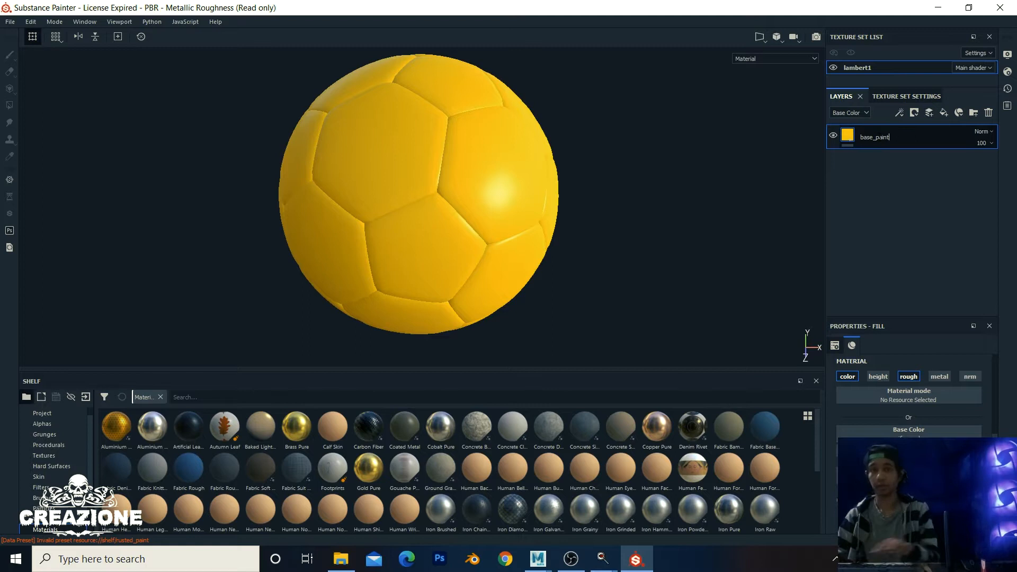
click(891, 168)
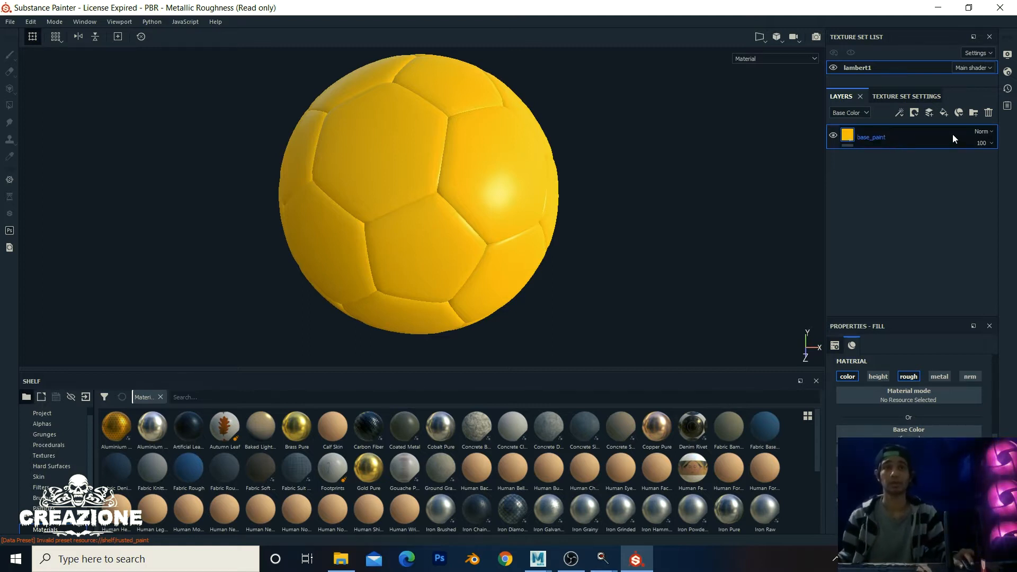
Step: Add a new fill layer above base_paint with its colour channel disabled
click(943, 113)
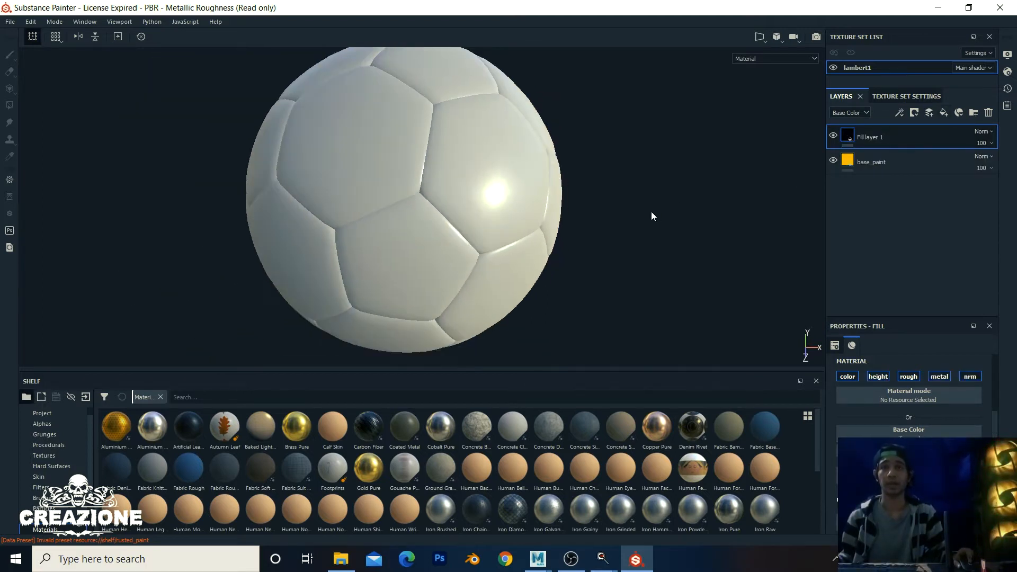
scroll(934, 412, down, 5)
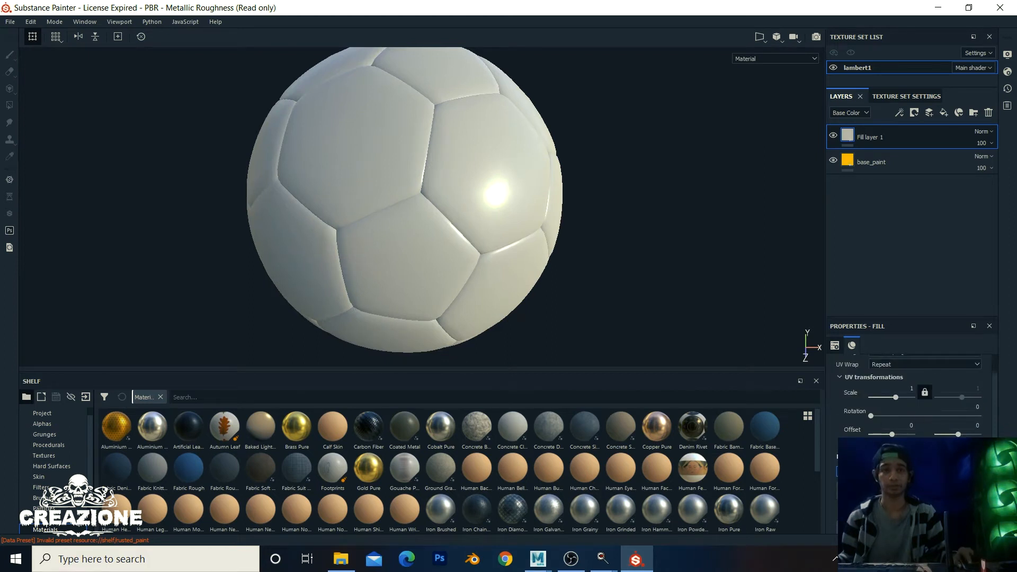
alt+click(880, 471)
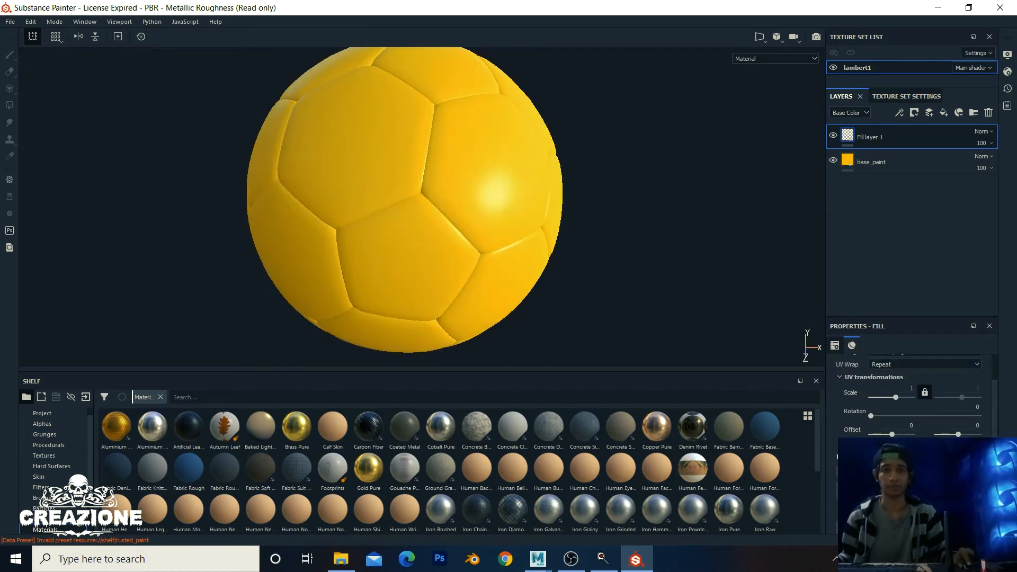
scroll(909, 402, up, 5)
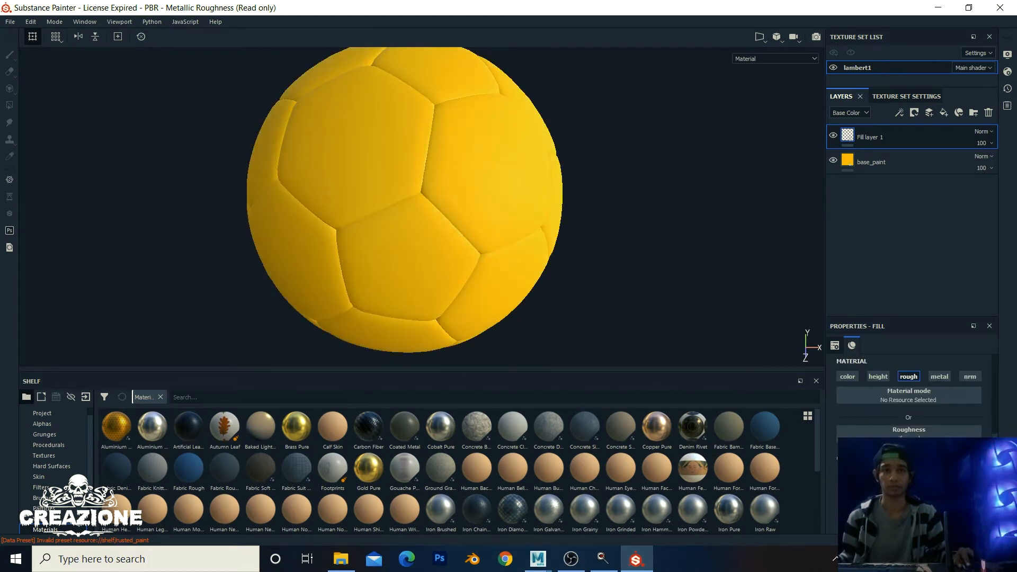
Step: Add a black mask to Fill layer 1 with a fill effect inside it
click(915, 113)
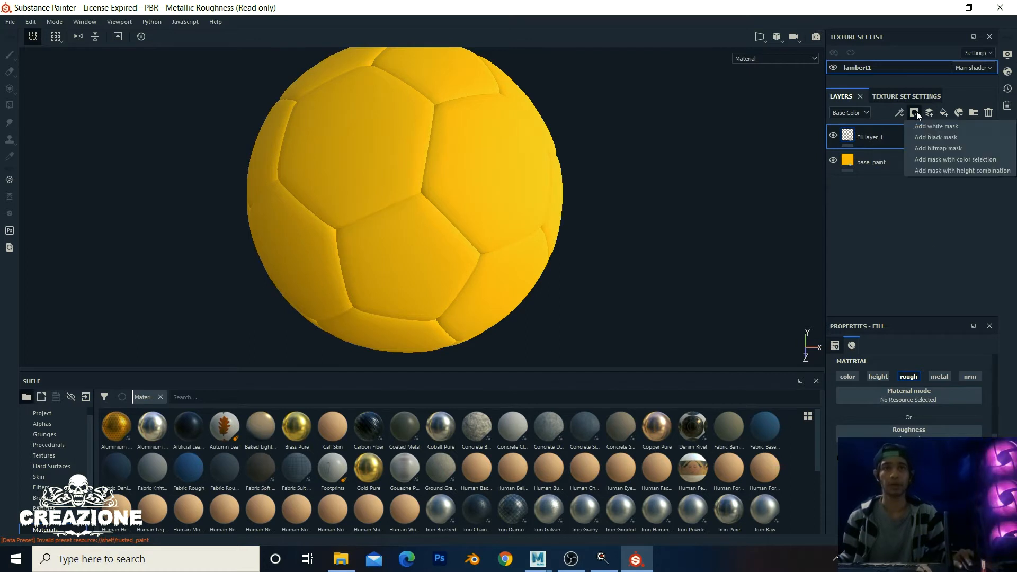
click(926, 138)
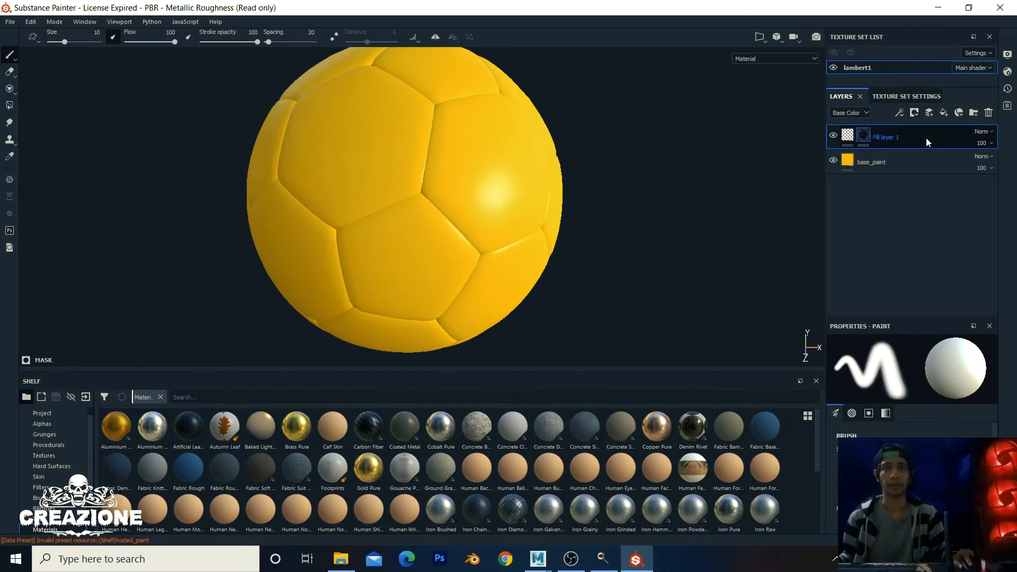
right_click(865, 138)
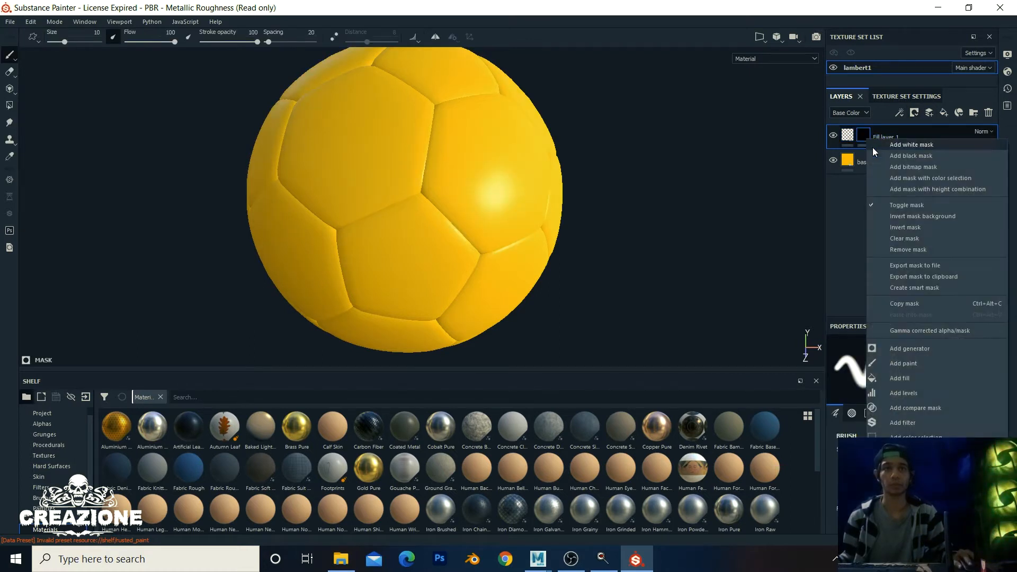
click(916, 379)
Step: Search the mask fill's grayscale resources for 'gunge dirt'
click(920, 382)
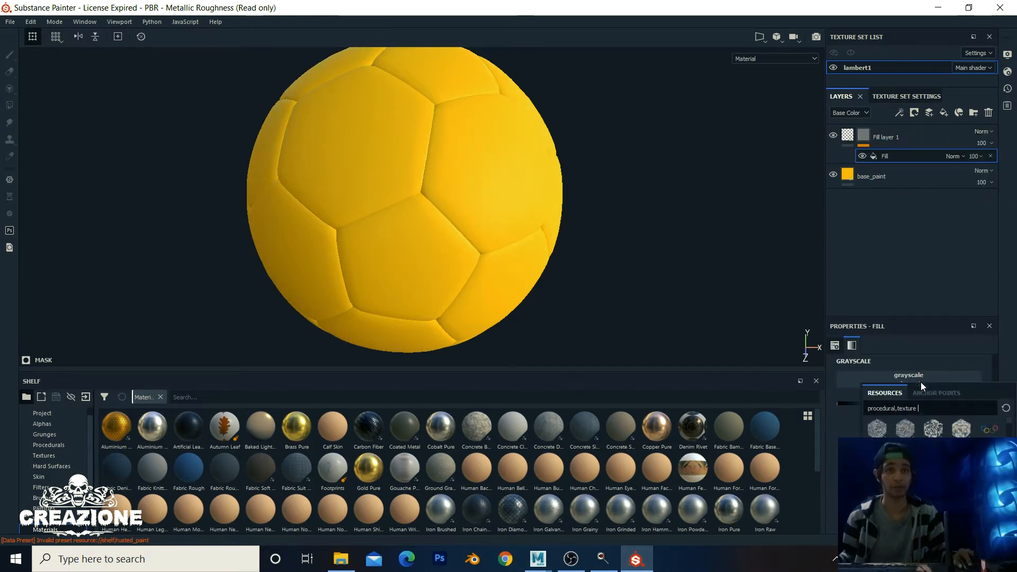
drag(921, 408, 791, 397)
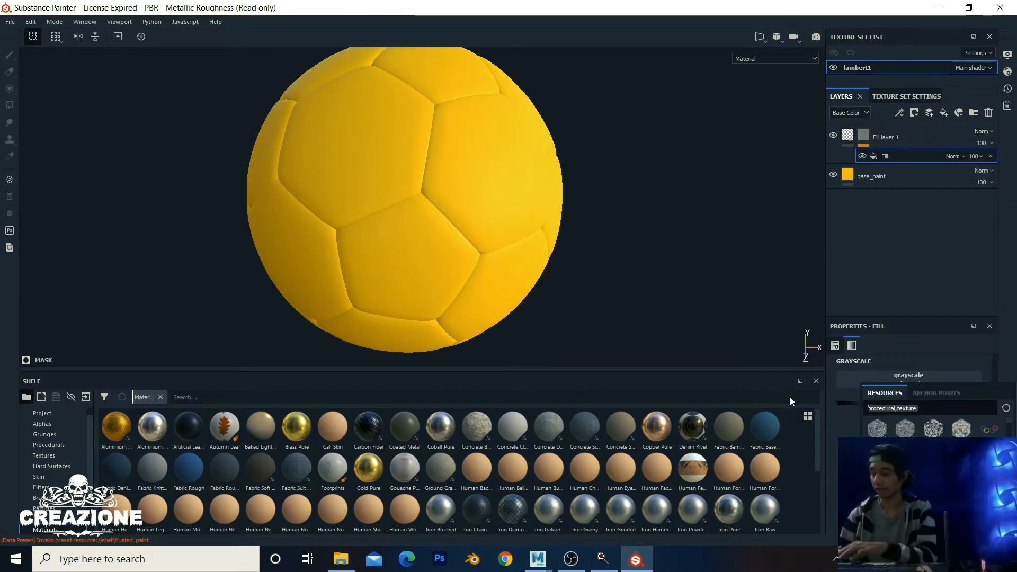
text(gu)
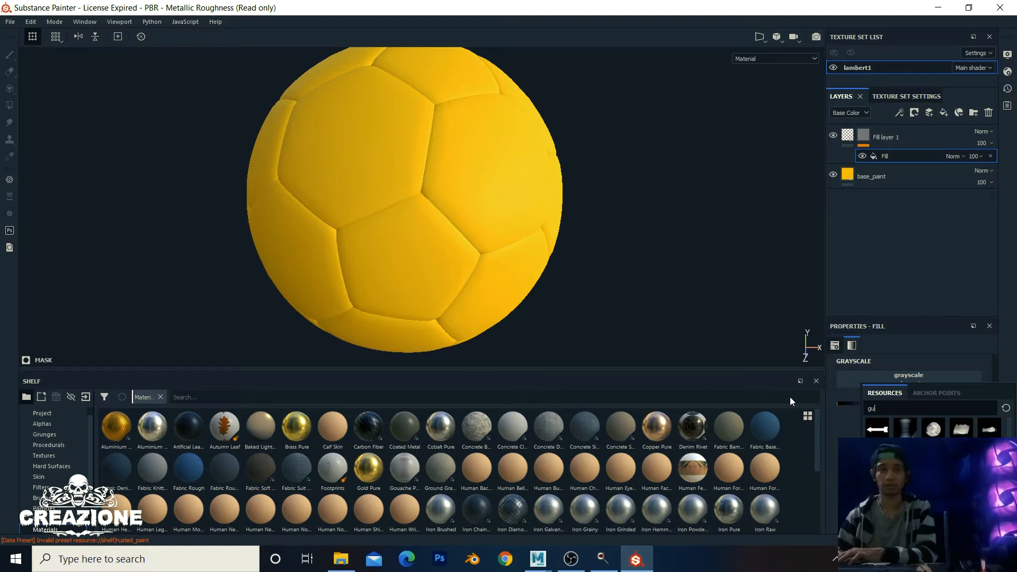
text(nge dirt)
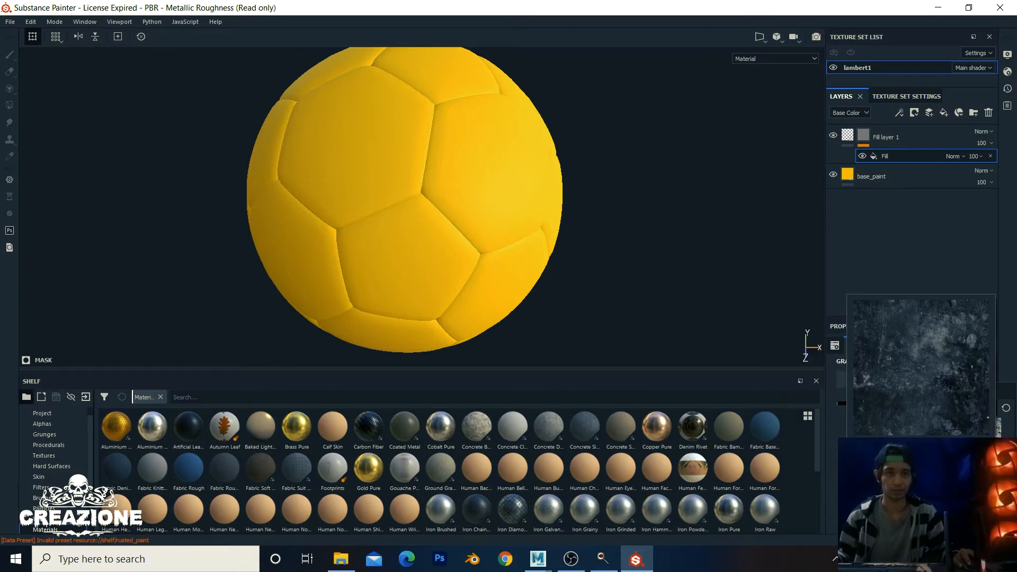
Step: Apply Grunge Dirt Thin as Fill layer 1's mask pattern, then check its mask and fill content
click(921, 461)
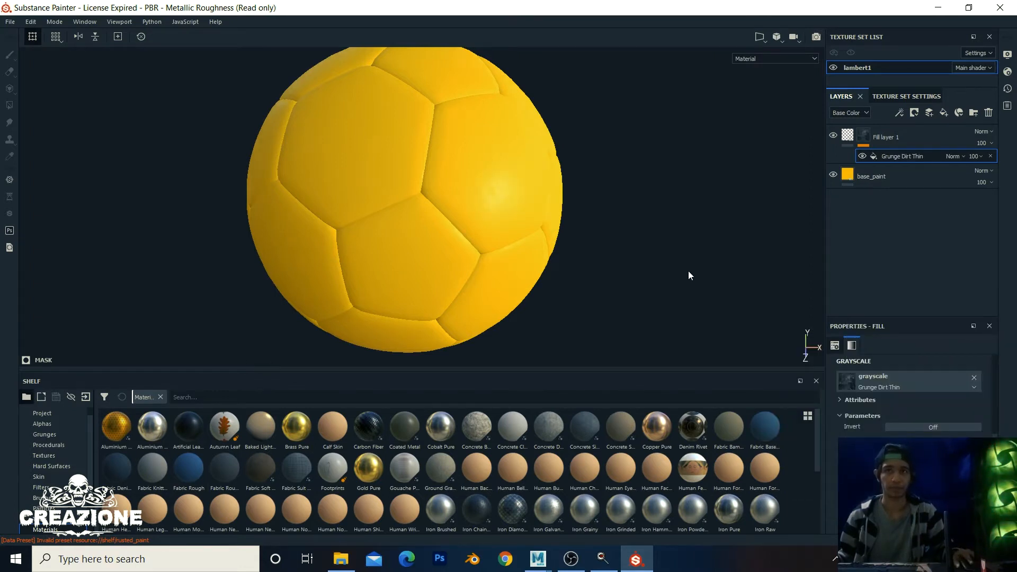
scroll(543, 233, down, 3)
scroll(544, 233, up, 4)
click(863, 135)
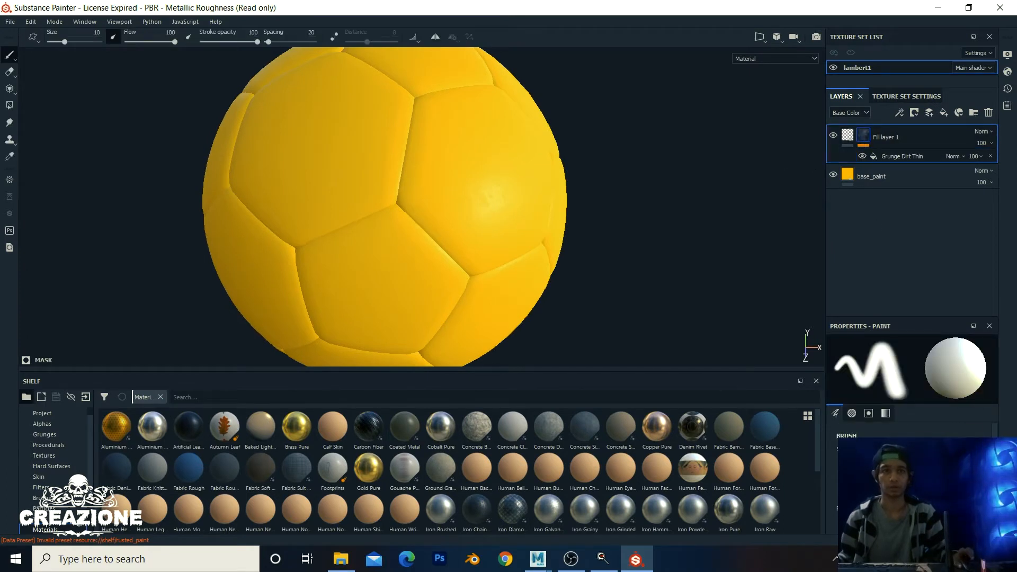
click(845, 135)
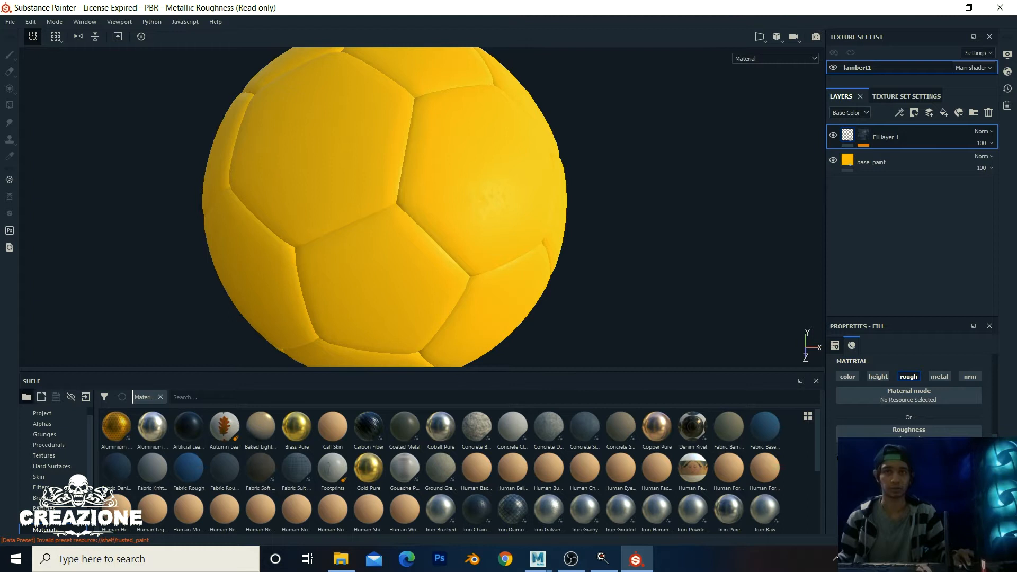
click(843, 164)
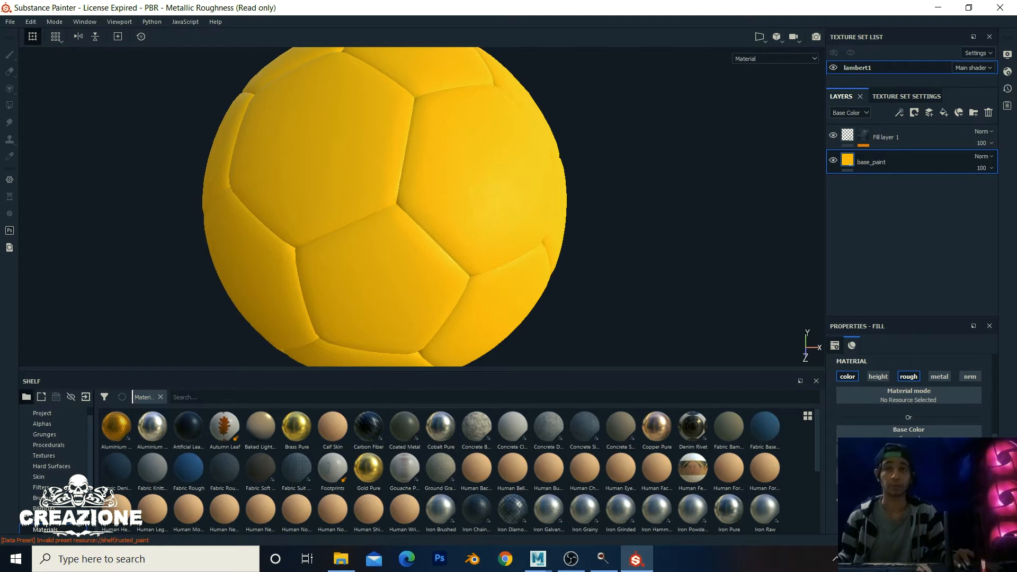
click(864, 138)
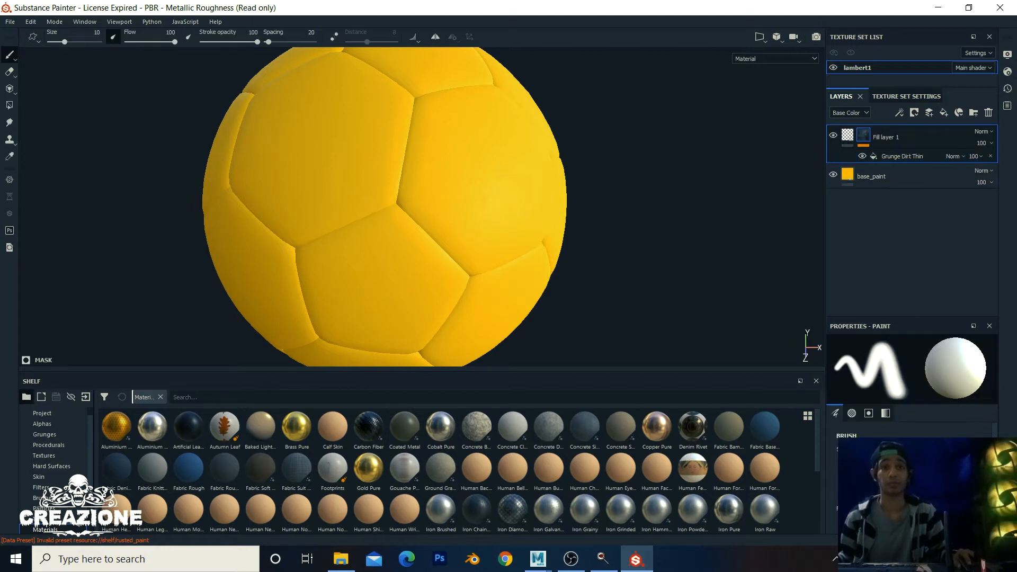
click(848, 137)
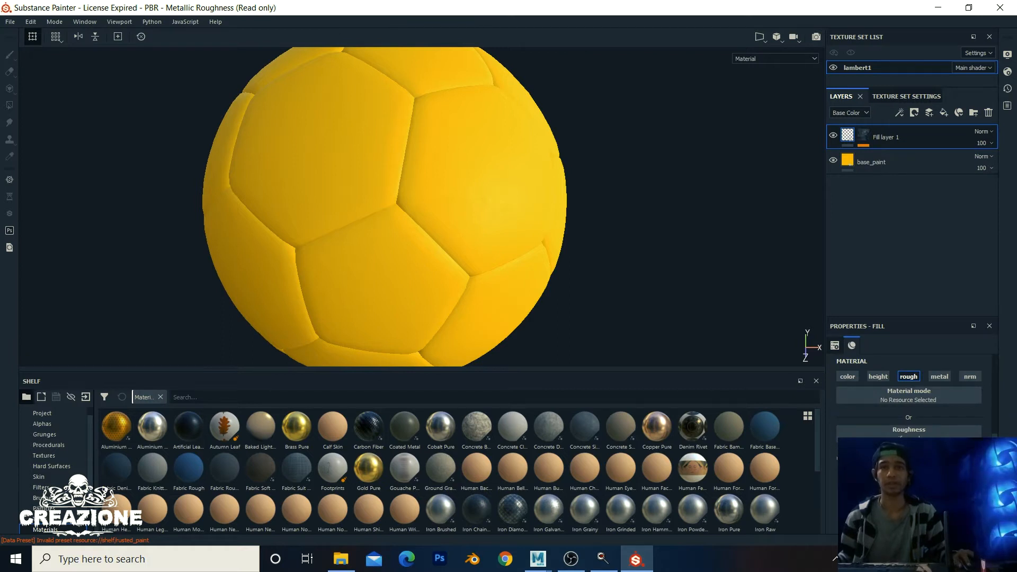
Step: Rotate the lighting and pan and zoom around the yellow ball to inspect the worn sheen
shift+right_drag(667, 219, 622, 223)
alt+middle_drag(501, 213, 580, 246)
scroll(439, 233, up, 1)
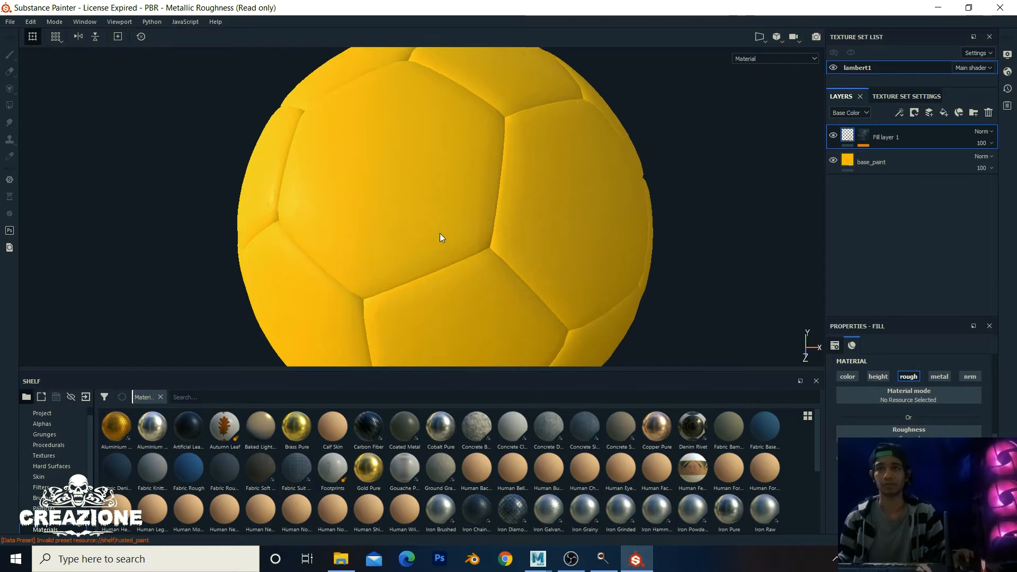
scroll(440, 233, down, 2)
scroll(440, 233, up, 5)
alt+middle_drag(437, 233, 536, 235)
scroll(606, 265, up, 1)
scroll(606, 265, down, 5)
scroll(535, 235, up, 4)
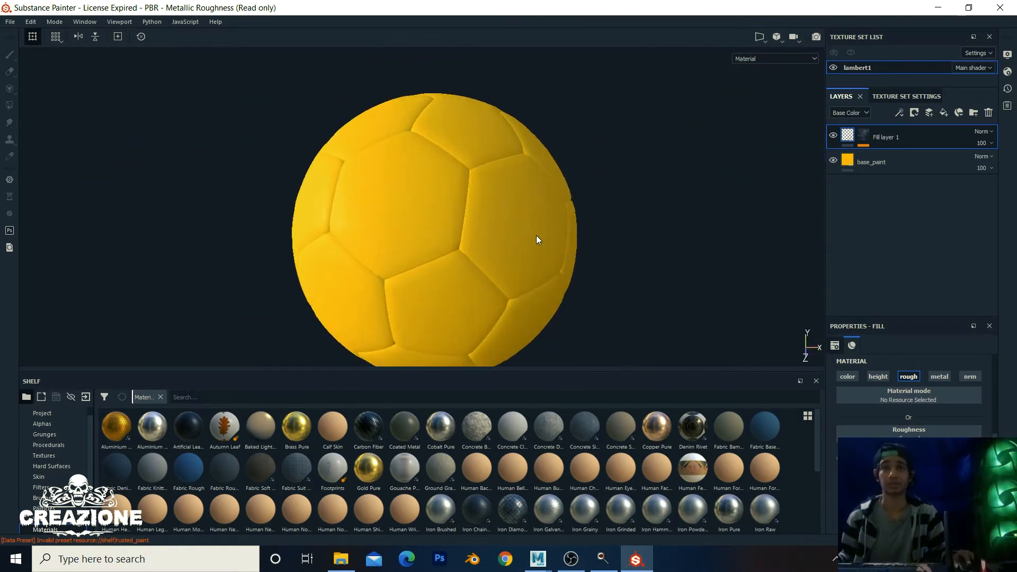
scroll(577, 240, down, 7)
alt+middle_drag(621, 239, 574, 205)
scroll(547, 228, up, 3)
scroll(547, 227, down, 1)
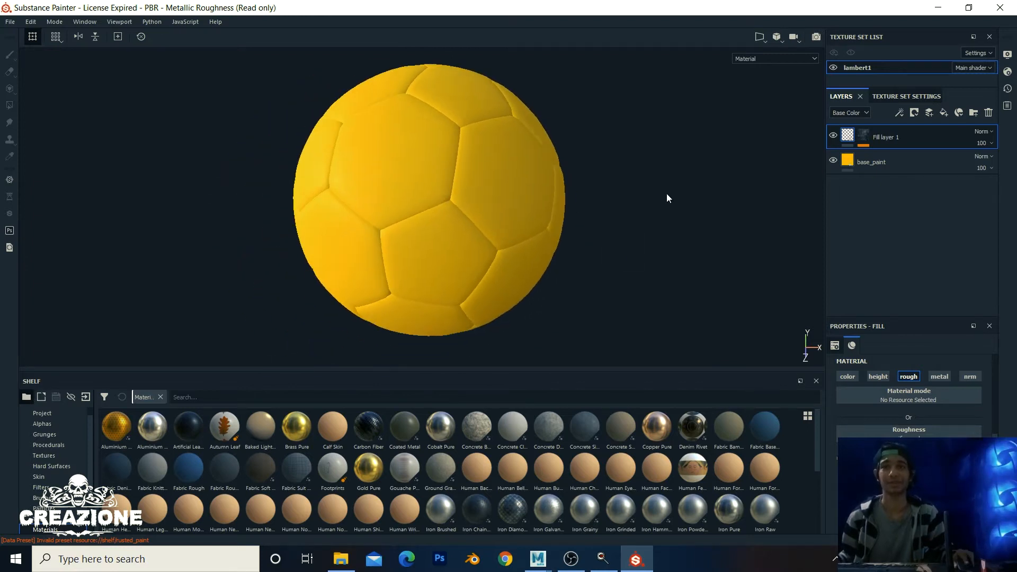
Step: Add a fill layer, turn off its height, roughness, metallic and normal channels, then delete it
click(944, 113)
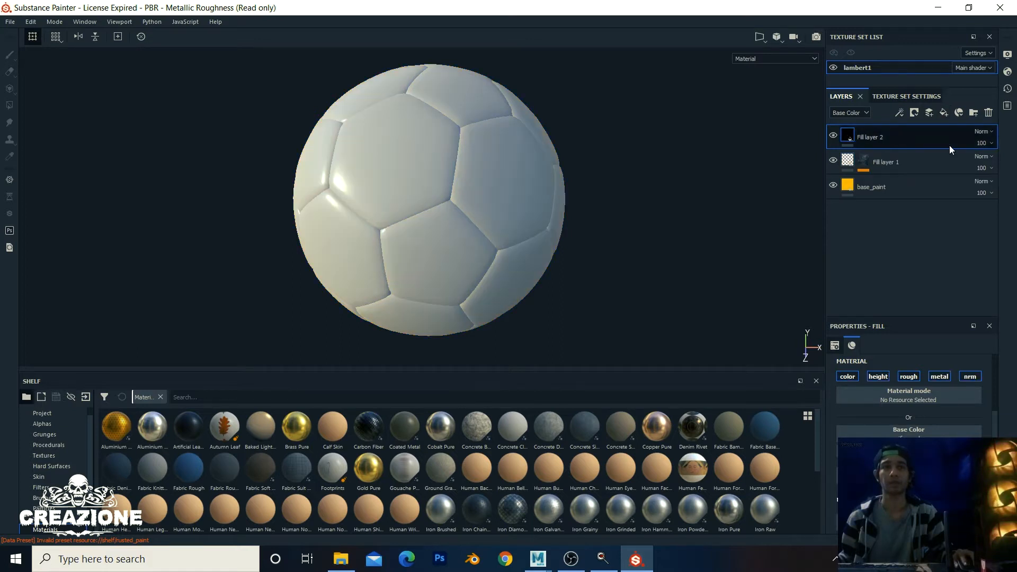
click(880, 377)
click(908, 376)
click(939, 376)
click(971, 377)
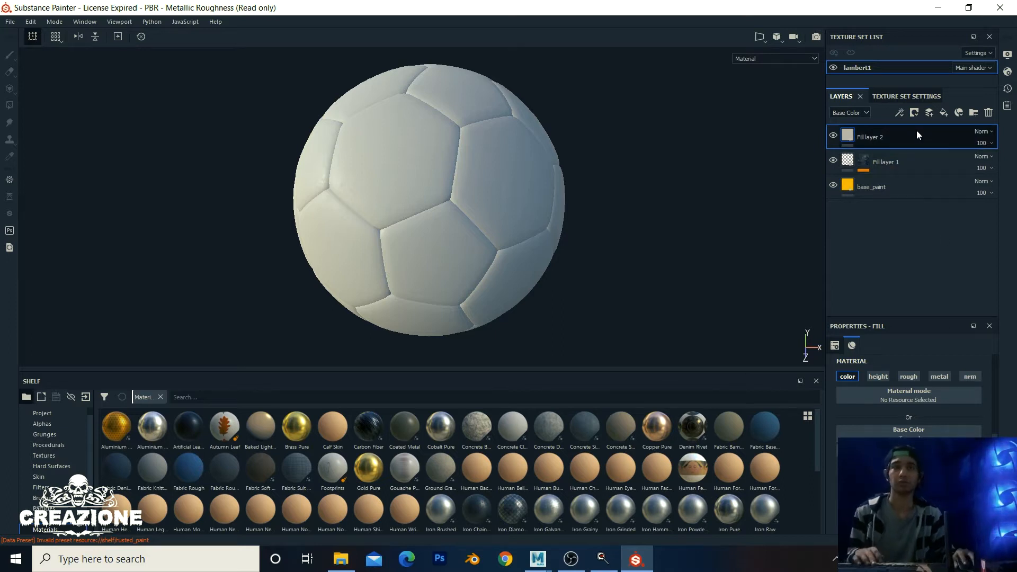
key(Delete)
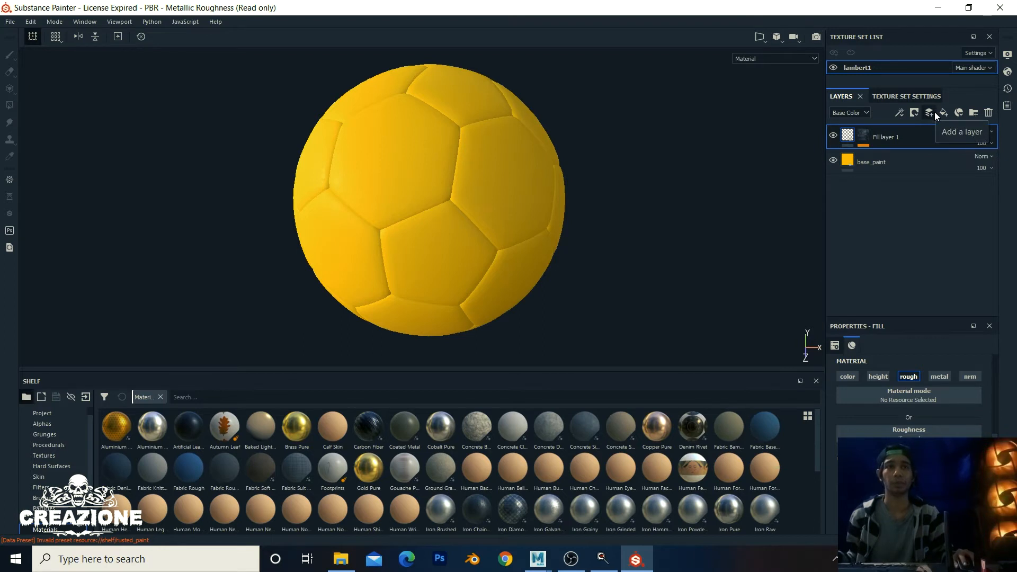
Step: Add an empty paint layer, Layer 1, and switch to the Projection tool
click(934, 112)
scroll(900, 450, down, 8)
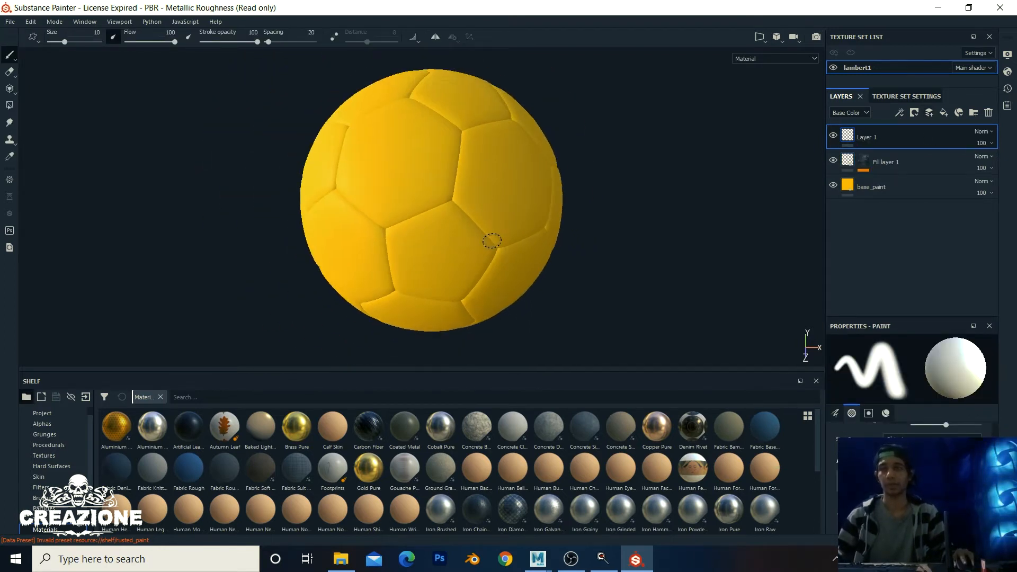
key(3)
scroll(492, 241, up, 4)
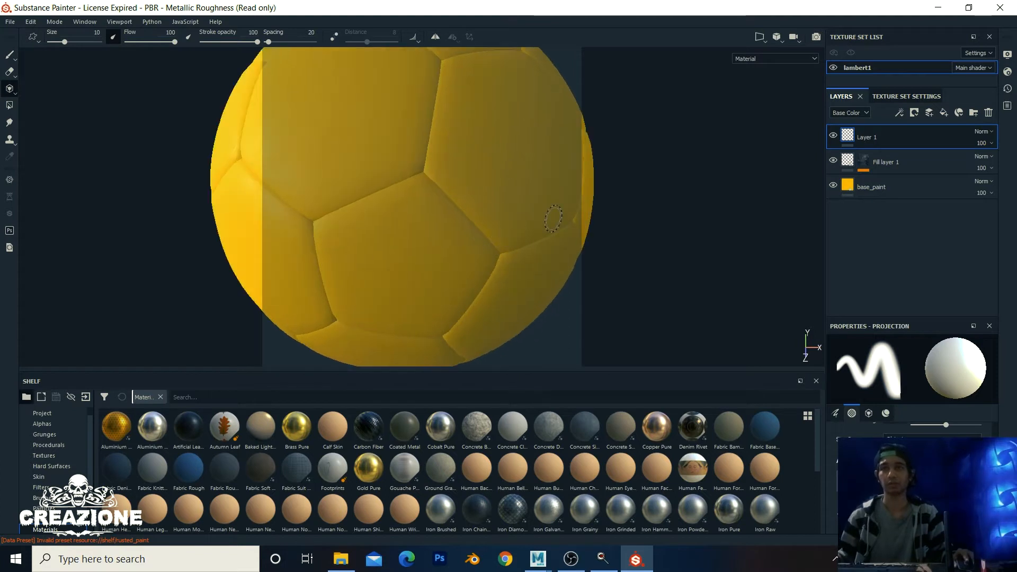
scroll(547, 219, down, 7)
alt+middle_drag(546, 219, 522, 218)
scroll(514, 212, up, 5)
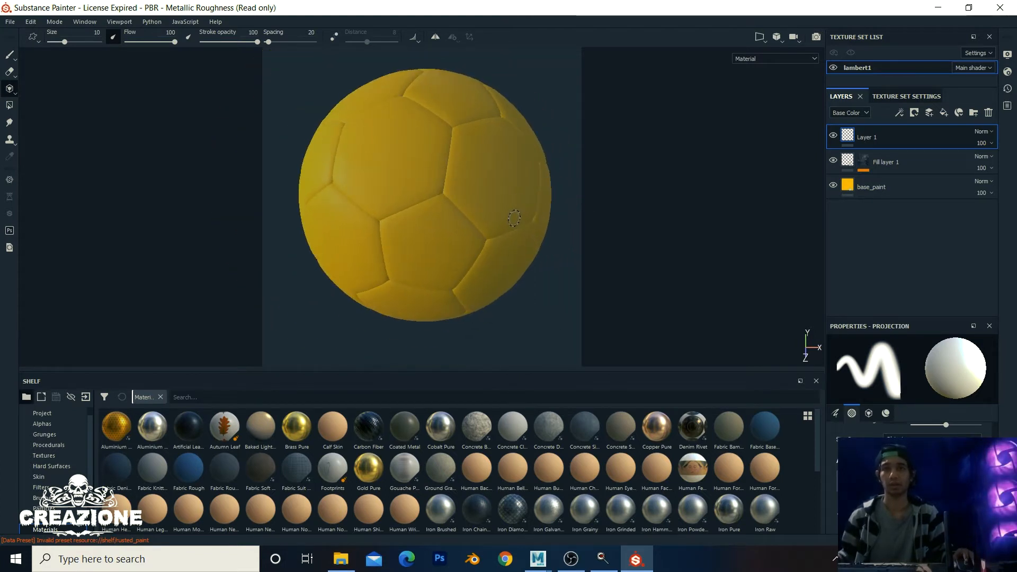
scroll(507, 205, down, 5)
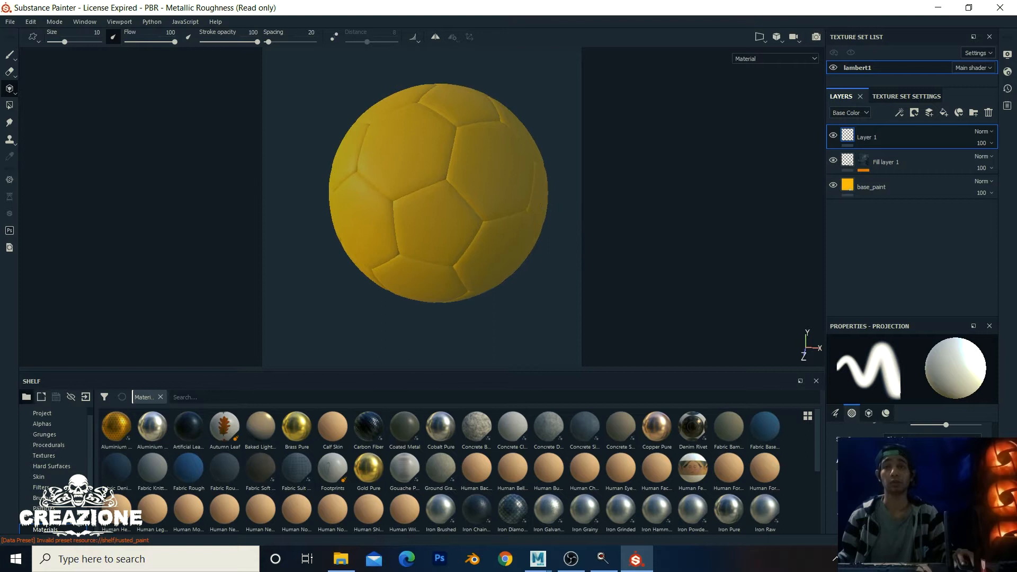
scroll(908, 482, down, 7)
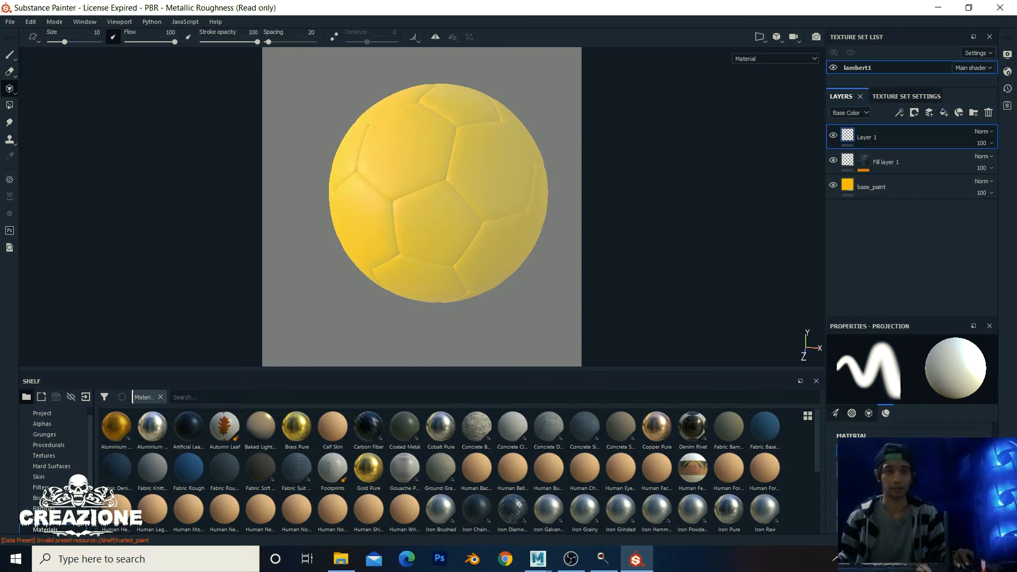
scroll(908, 461, down, 1)
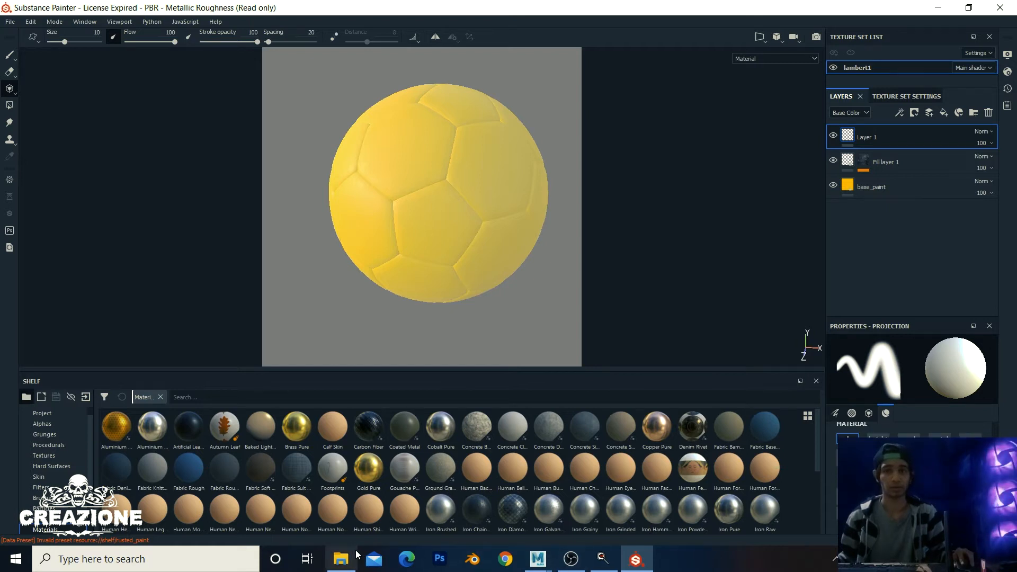
Step: Preview logo.png from the FootBall folder and drag it into Substance Painter
click(341, 559)
click(523, 177)
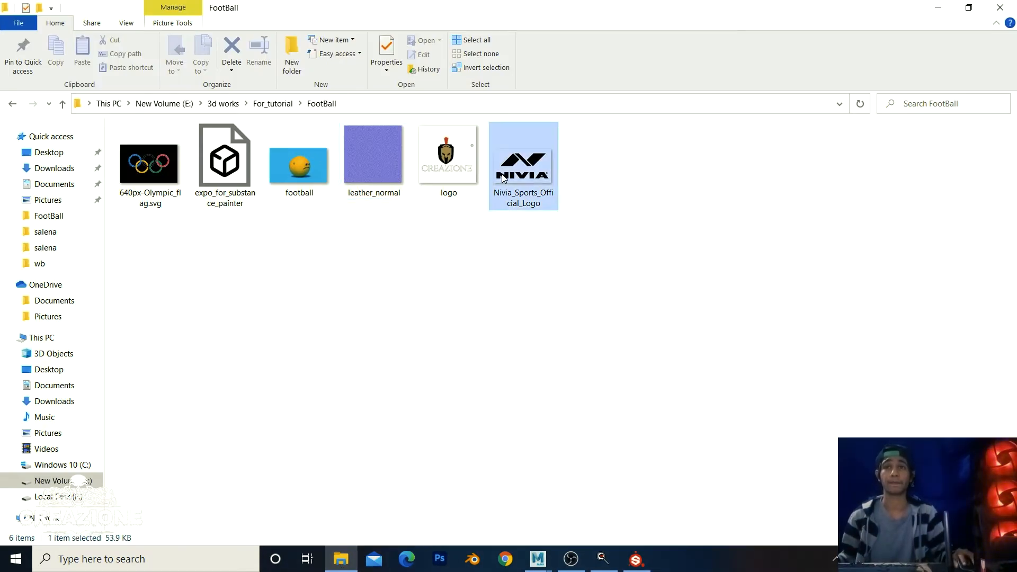
click(449, 177)
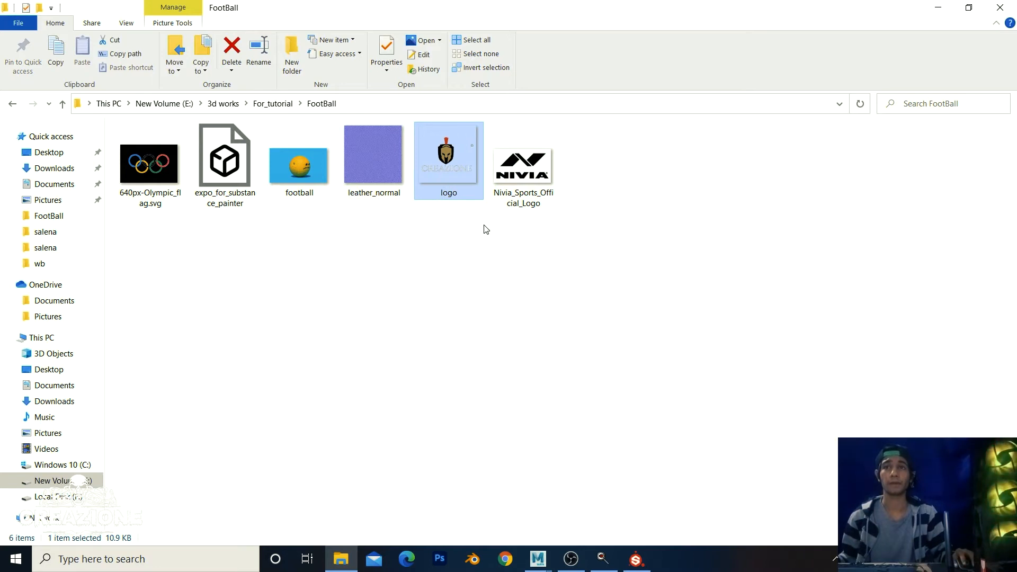
double_click(458, 177)
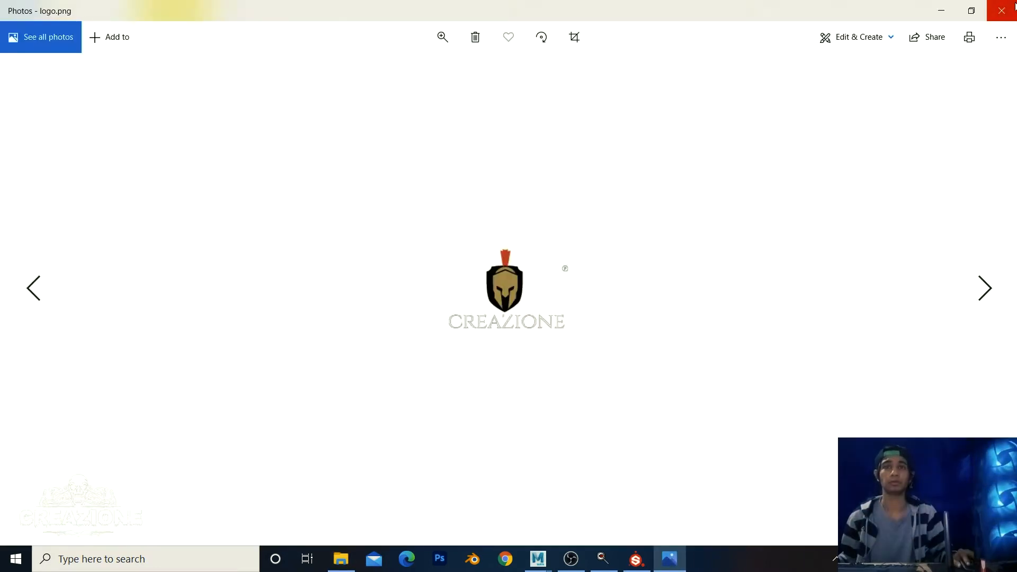
click(1000, 7)
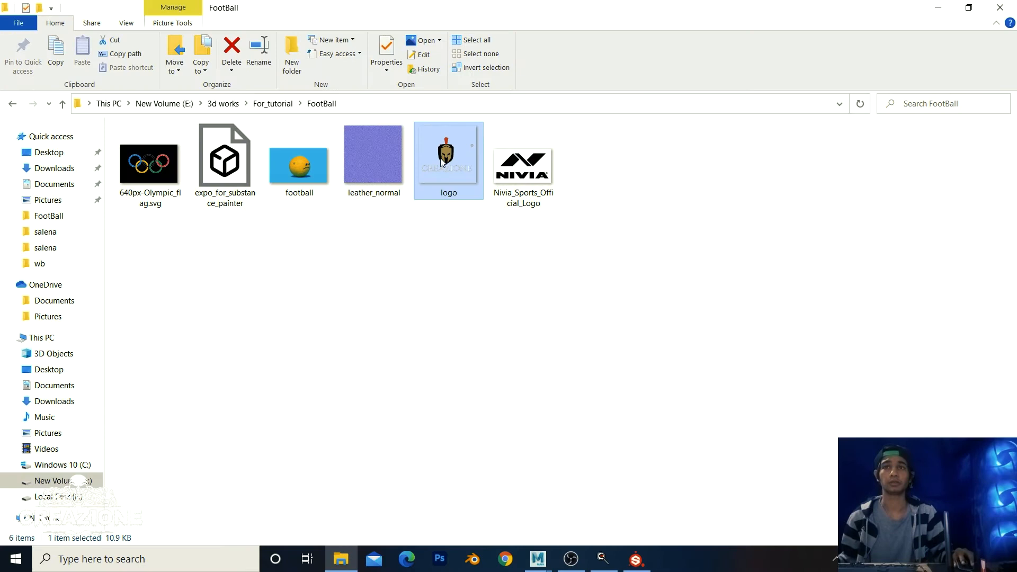
mouse_move(450, 160)
mouse_down()
mouse_move(580, 338)
mouse_move(637, 562)
mouse_move(605, 492)
mouse_up()
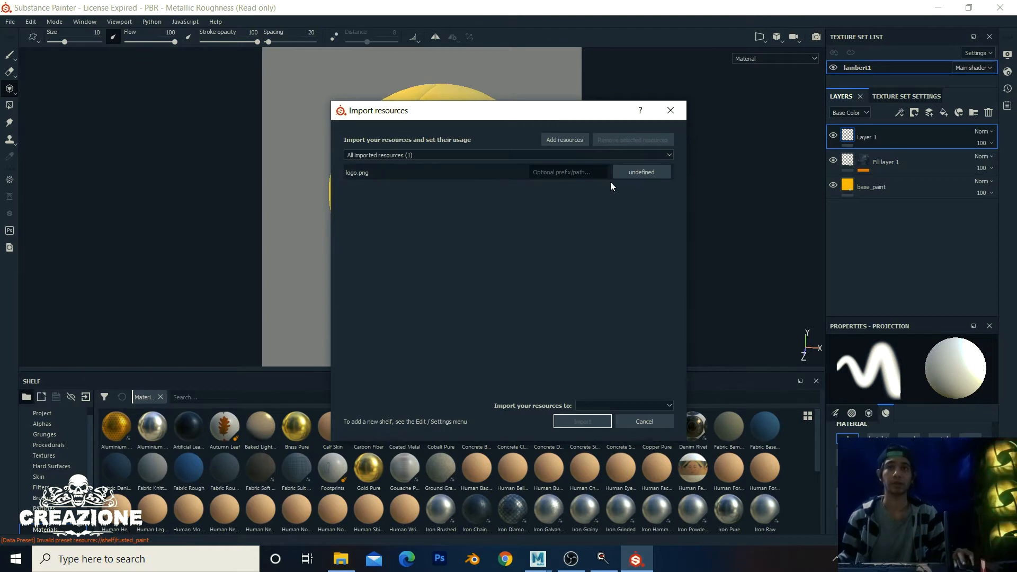
Step: Set logo.png's usage to texture, target shelf 'shelf', and import it
click(654, 173)
click(424, 177)
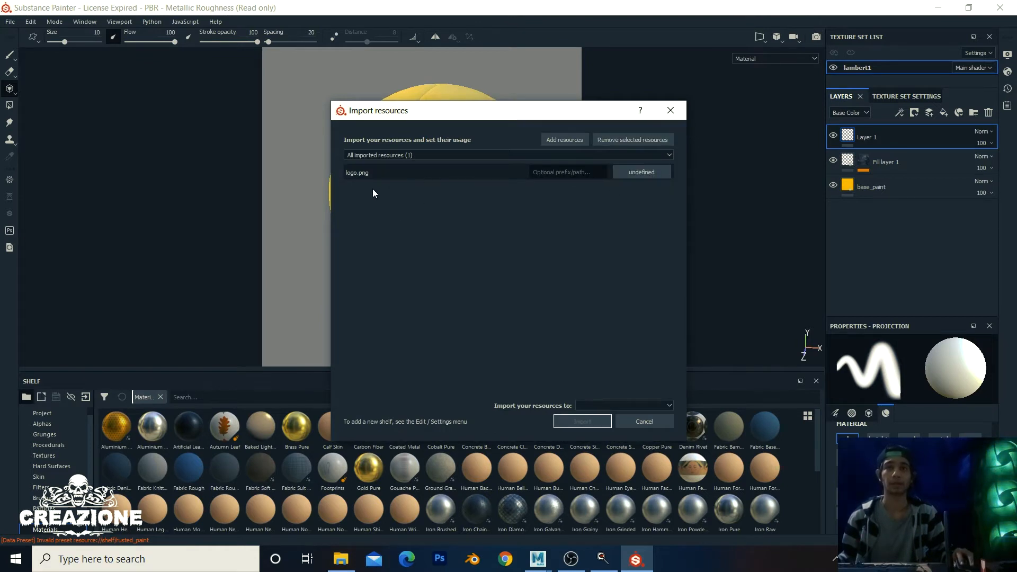
click(653, 175)
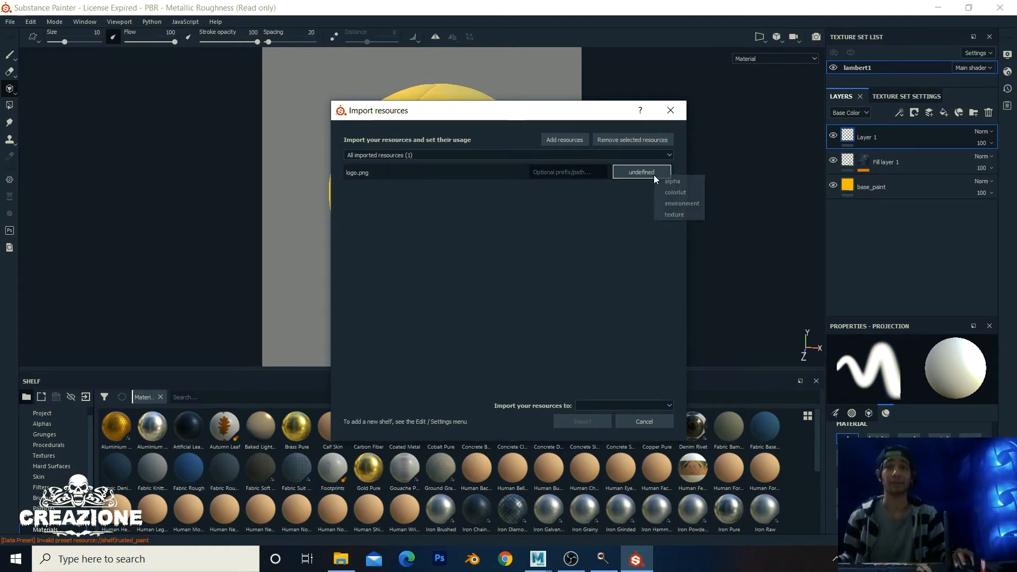
click(678, 214)
click(609, 406)
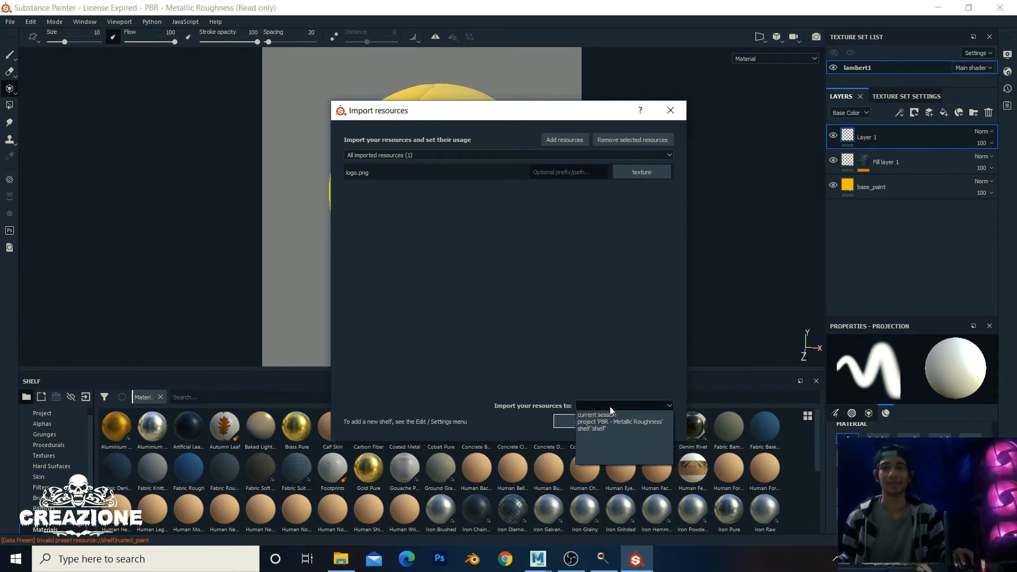
click(600, 428)
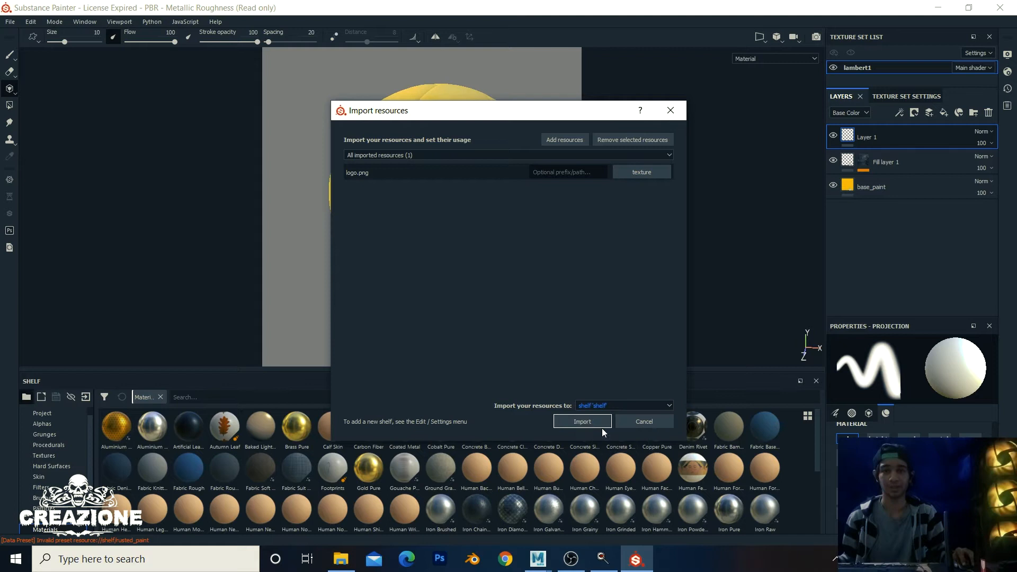
click(582, 421)
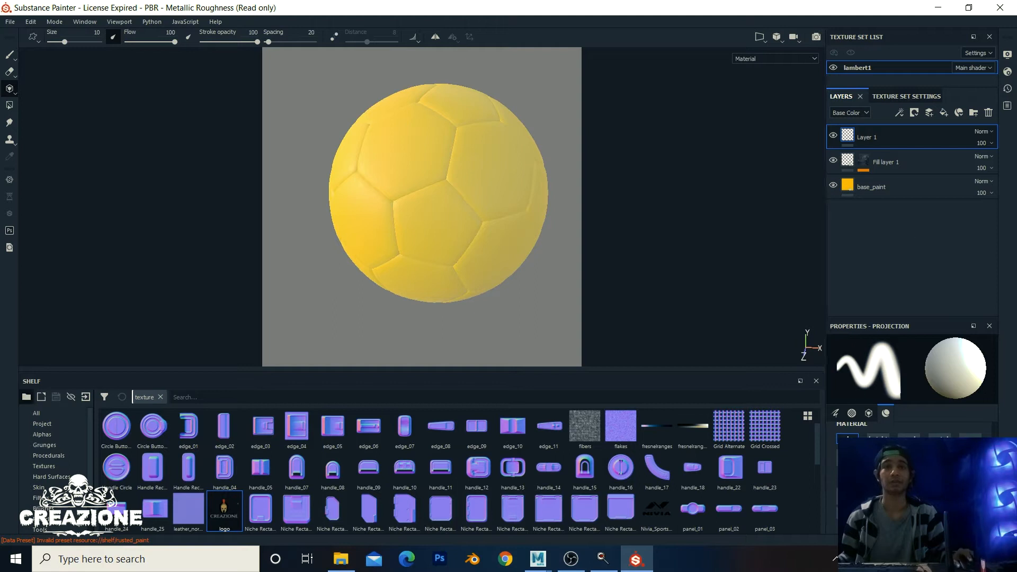
Step: Load the imported CREAZIONE logo as the projection's base colour stencil
scroll(467, 213, up, 2)
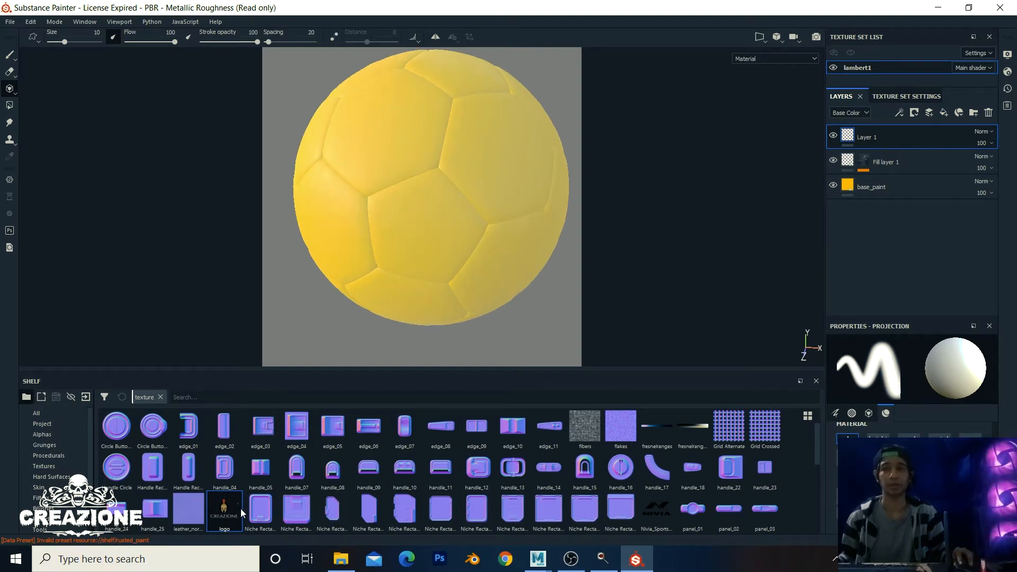
drag(221, 514, 763, 495)
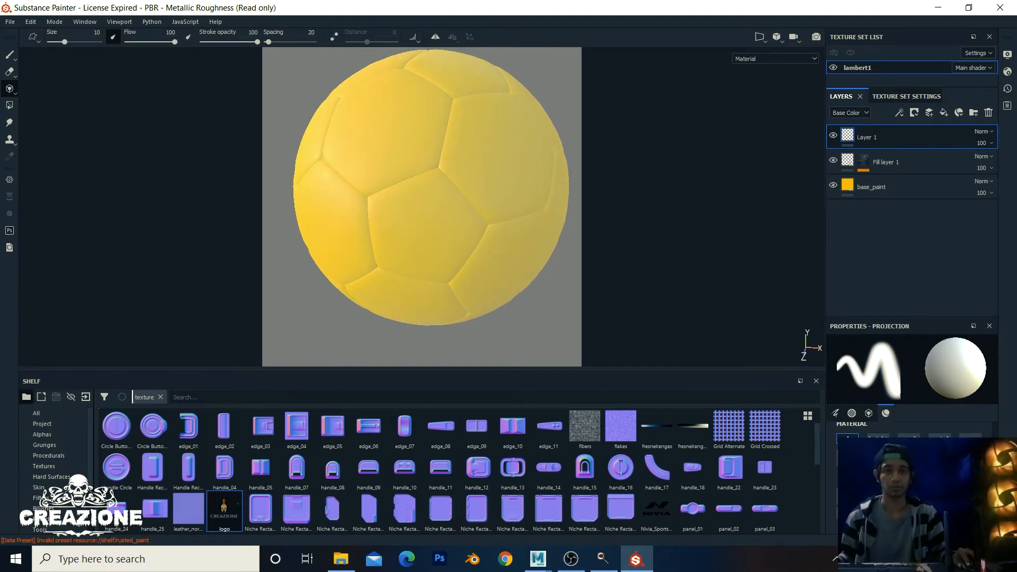
drag(868, 466, 895, 459)
scroll(580, 304, up, 2)
scroll(575, 297, down, 3)
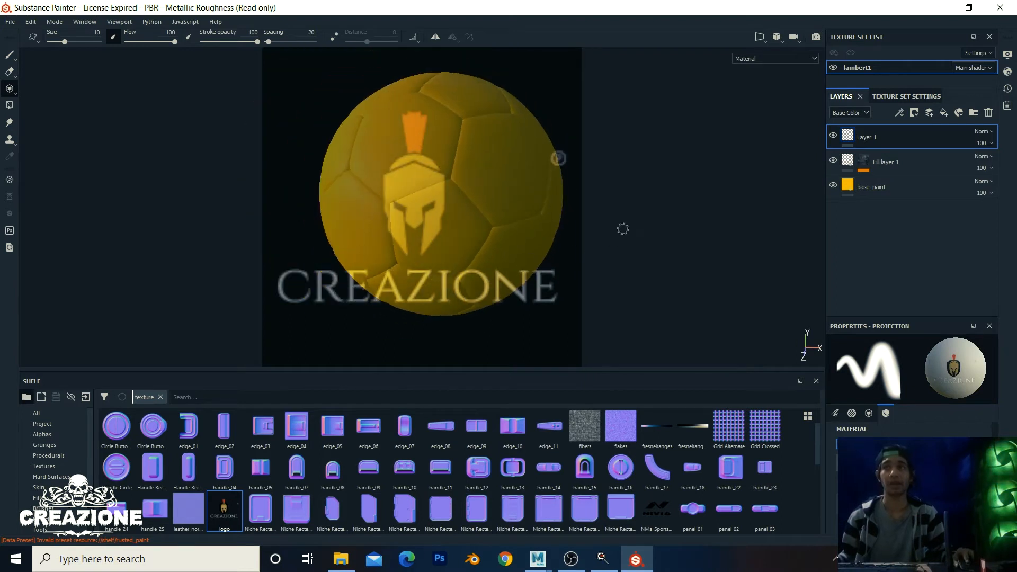
Step: Shrink the logo stencil to a small square and line a ball panel up beneath it
key(s)
right_drag(648, 216, 601, 155)
right_drag(635, 248, 627, 141)
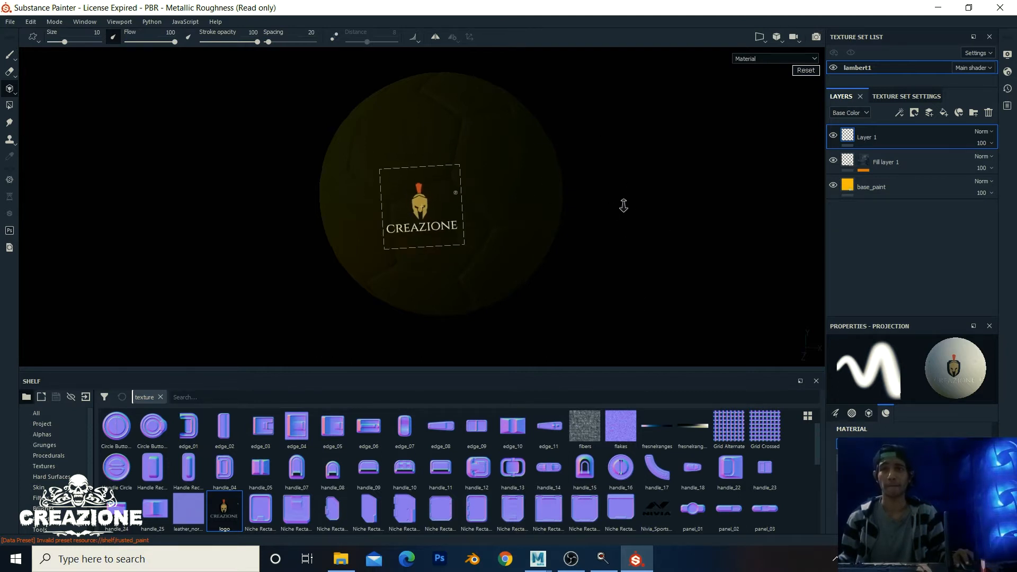
alt+middle_drag(633, 209, 616, 218)
alt+drag(663, 212, 535, 220)
alt+middle_drag(581, 205, 504, 225)
alt+drag(503, 224, 550, 232)
alt+middle_drag(566, 213, 534, 240)
right_drag(536, 227, 556, 229)
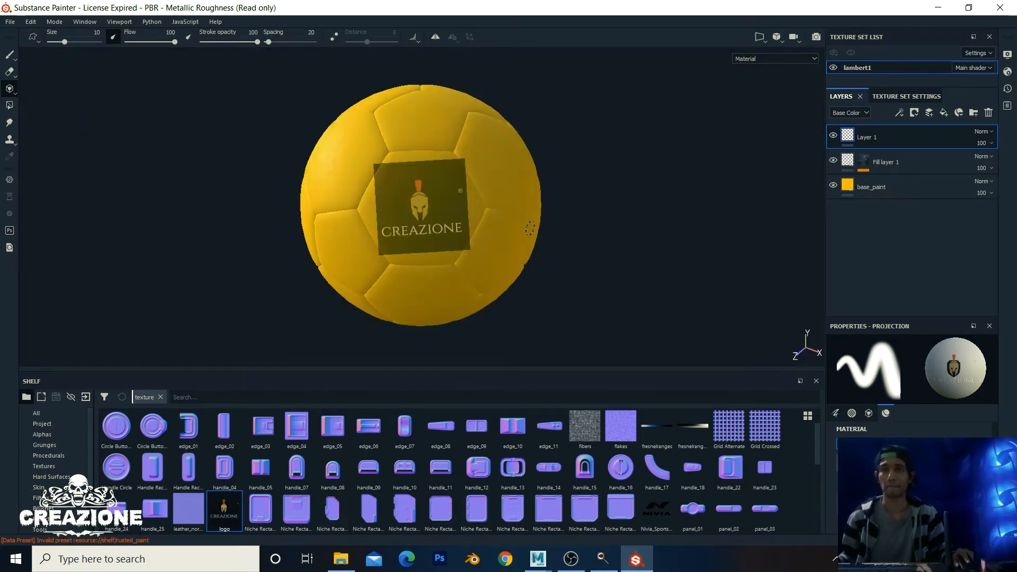
Step: Enlarge the brush, stamp the CREAZIONE logo onto the ball, and orbit to check it
mouse_move(428, 194)
ctrl+right_down()
mouse_move(453, 194)
mouse_move(432, 194)
ctrl+right_up()
click(427, 194)
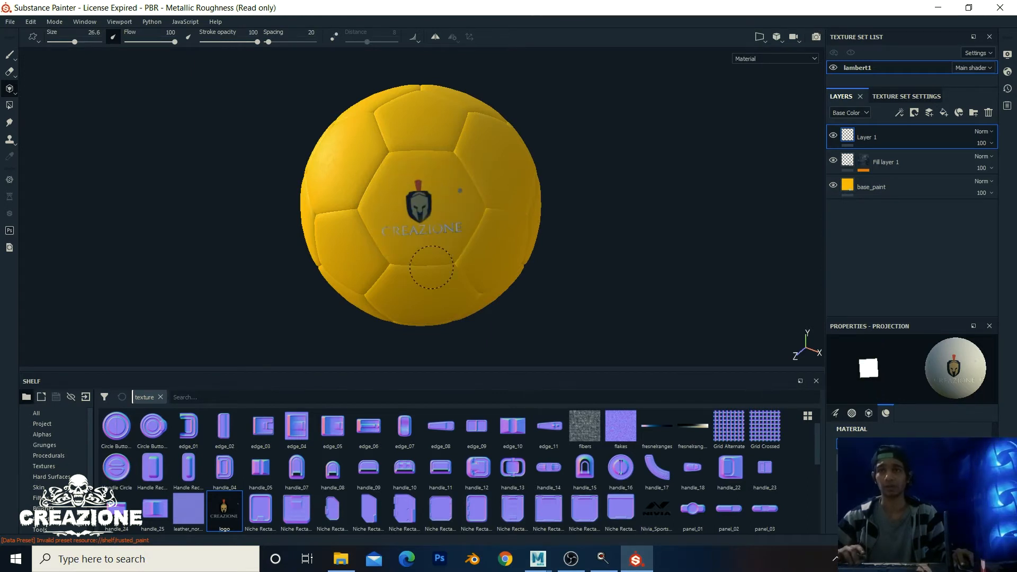
scroll(411, 283, up, 3)
alt+drag(410, 303, 466, 257)
scroll(467, 257, up, 2)
scroll(467, 257, down, 6)
alt+drag(381, 302, 411, 283)
scroll(524, 277, down, 2)
mouse_move(525, 277)
alt+mouse_down()
mouse_move(397, 318)
mouse_move(511, 264)
alt+mouse_up()
alt+drag(309, 250, 313, 279)
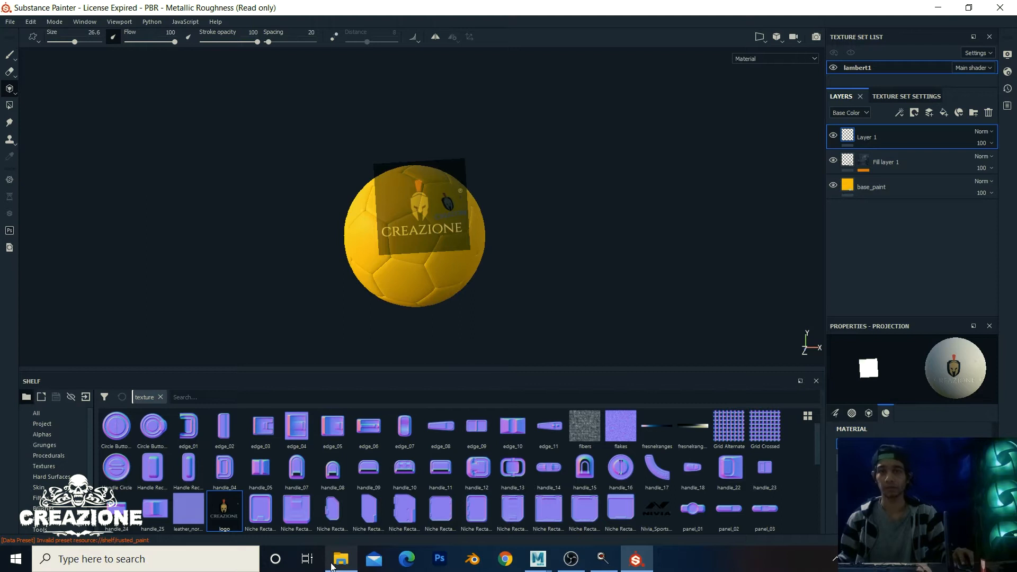
Step: Drag Nivia_Sports_Official_Logo.png from the football folder into Substance Painter's shelf
click(340, 560)
click(422, 225)
click(390, 185)
click(517, 172)
mouse_move(524, 179)
mouse_down()
mouse_move(532, 537)
mouse_move(586, 487)
mouse_move(587, 458)
mouse_move(621, 484)
mouse_move(636, 557)
mouse_move(515, 477)
mouse_up()
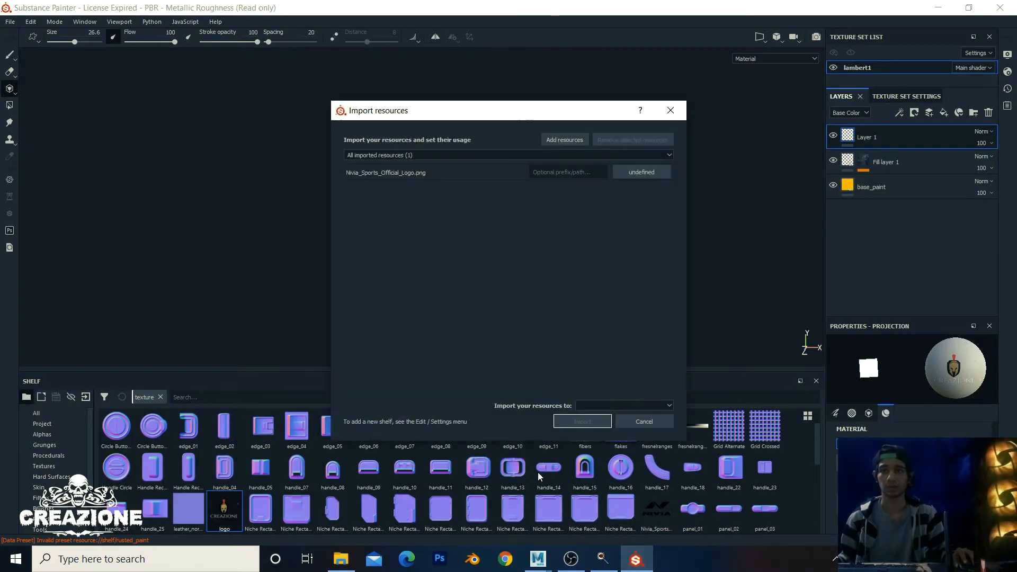
Step: Set the Nivia logo's usage to texture and import it into shelf 'shelf'
click(644, 174)
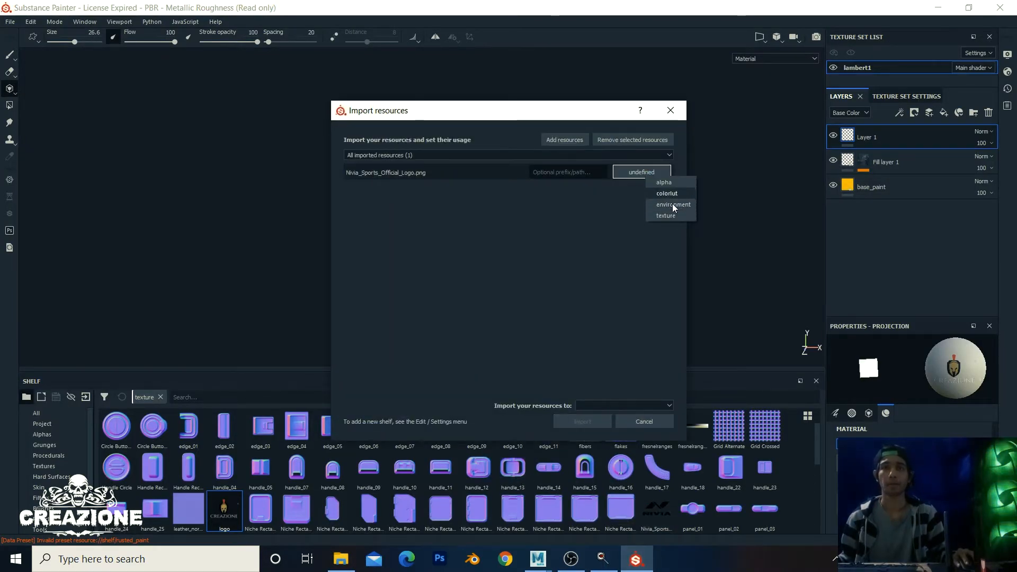
click(670, 217)
click(621, 403)
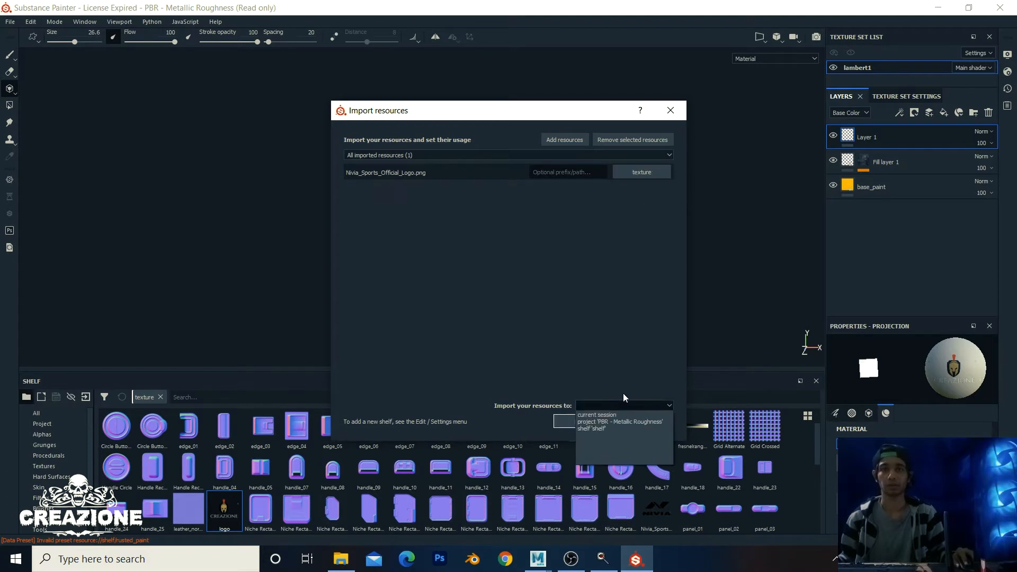
click(592, 426)
click(582, 421)
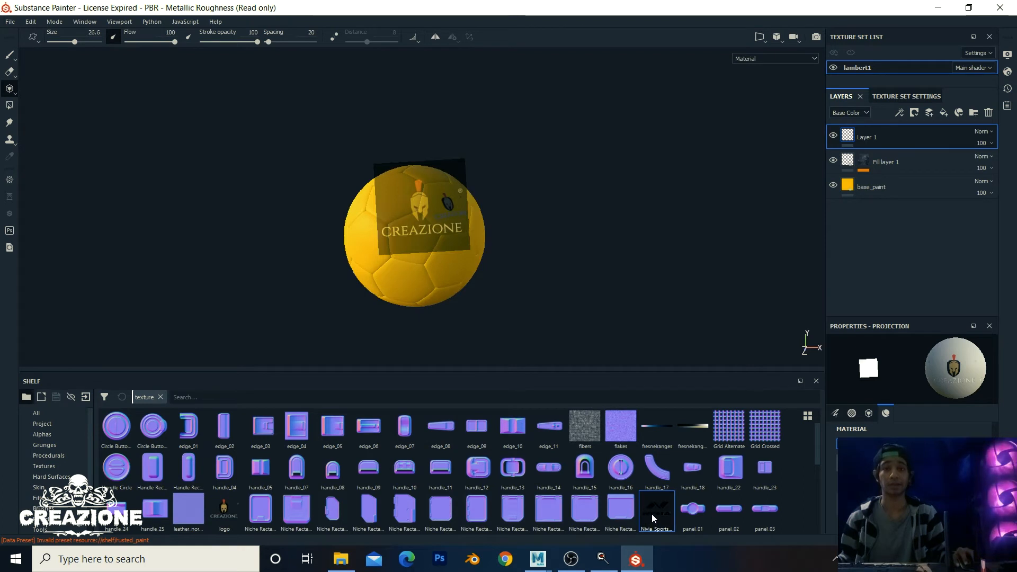
Step: Load the NIVIA logo as the projection stencil, then level, scale and position it over the ball
scroll(439, 218, up, 3)
alt+middle_drag(440, 218, 490, 187)
alt+drag(430, 220, 496, 232)
alt+middle_drag(497, 232, 518, 204)
key(s)
drag(540, 216, 586, 219)
right_drag(487, 231, 660, 264)
middle_drag(630, 254, 631, 229)
right_drag(633, 229, 605, 217)
Step: Paint the NIVIA logo onto the ball, then orbit and zoom out to see it beside CREAZIONE
mouse_move(368, 168)
mouse_down()
mouse_move(471, 199)
mouse_move(481, 114)
mouse_up()
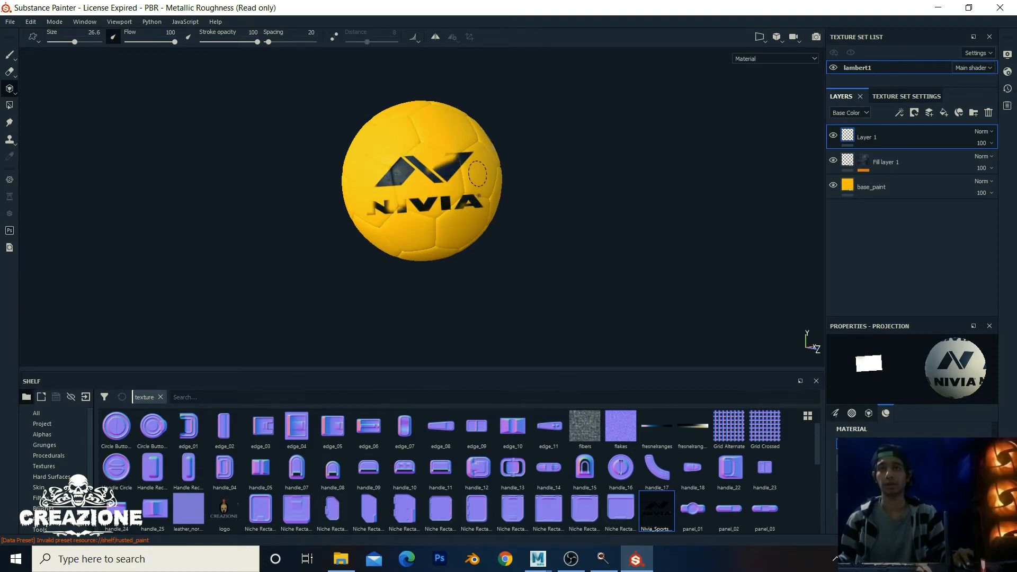
mouse_move(411, 178)
mouse_down()
mouse_move(394, 206)
mouse_move(343, 151)
mouse_up()
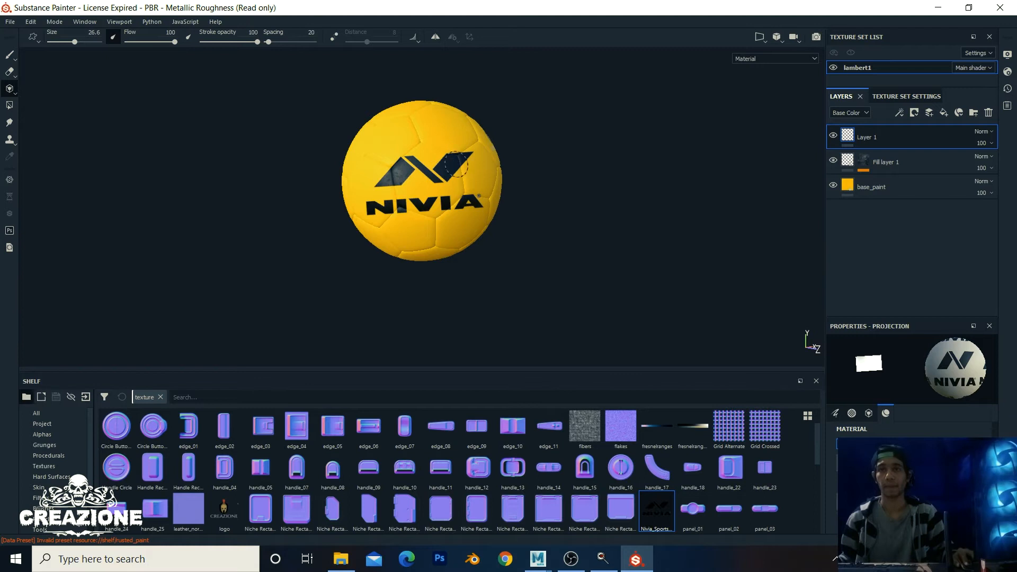
drag(457, 164, 474, 126)
alt+drag(648, 213, 479, 207)
alt+drag(609, 197, 450, 189)
alt+drag(681, 191, 512, 199)
alt+right_drag(654, 201, 533, 159)
alt+middle_drag(533, 159, 546, 141)
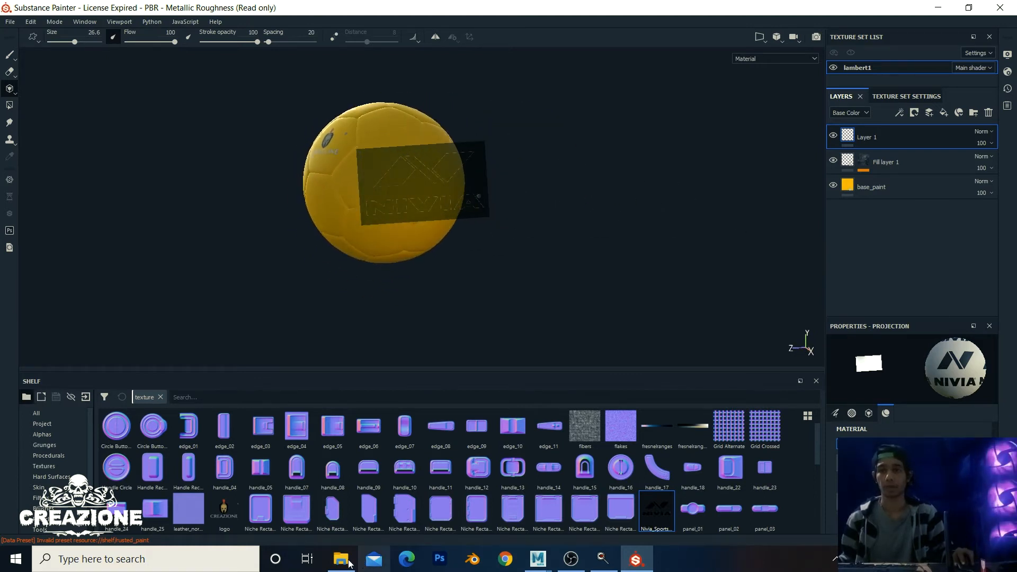
Step: Drag 640px-Olympic_flag.svg.png into Substance Painter and import it as a texture to shelf 'shelf'
click(340, 559)
mouse_move(148, 163)
mouse_down()
mouse_move(657, 538)
mouse_move(636, 545)
mouse_move(594, 320)
mouse_move(550, 259)
mouse_move(559, 470)
mouse_up()
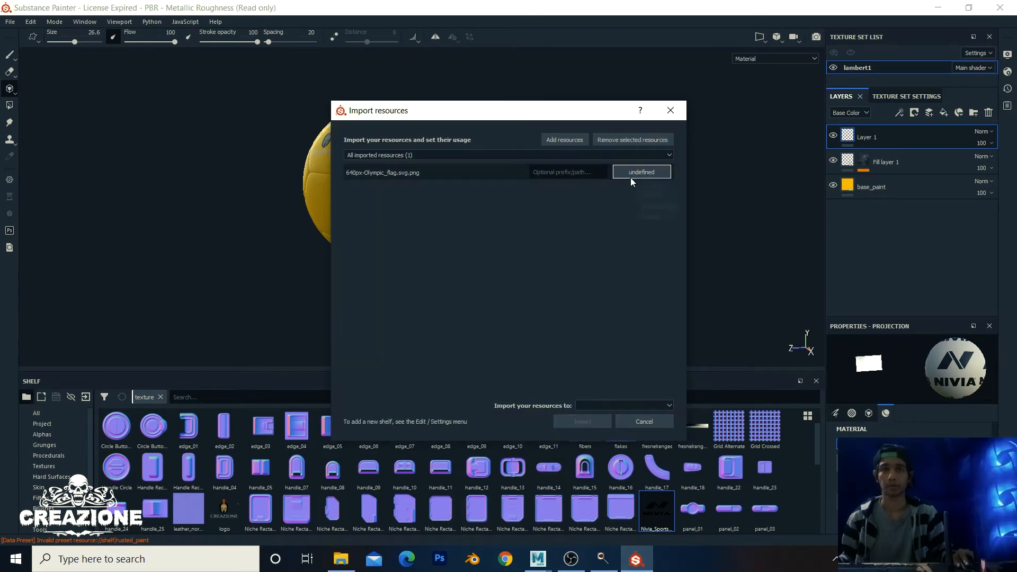
click(658, 218)
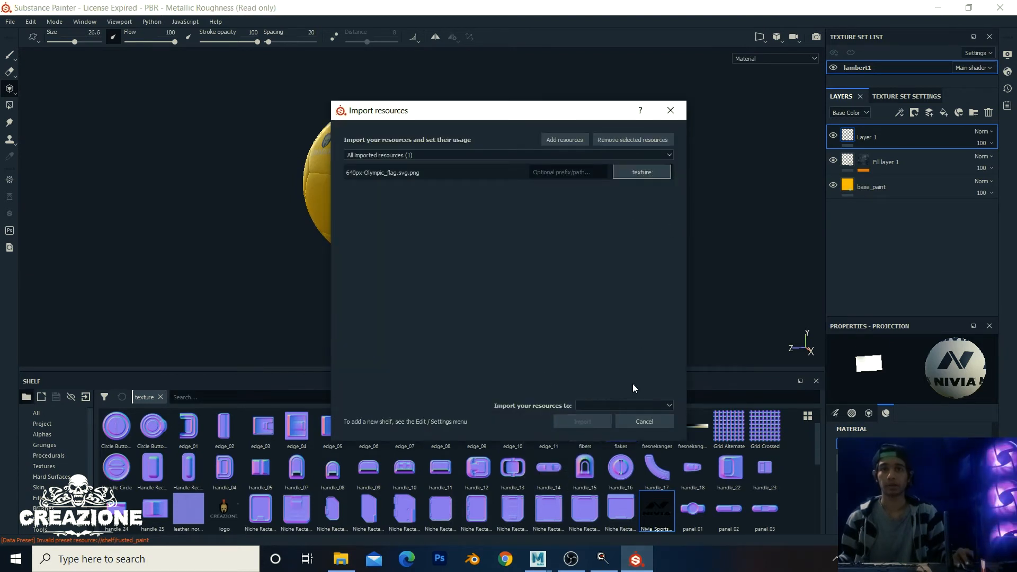
click(630, 404)
click(614, 430)
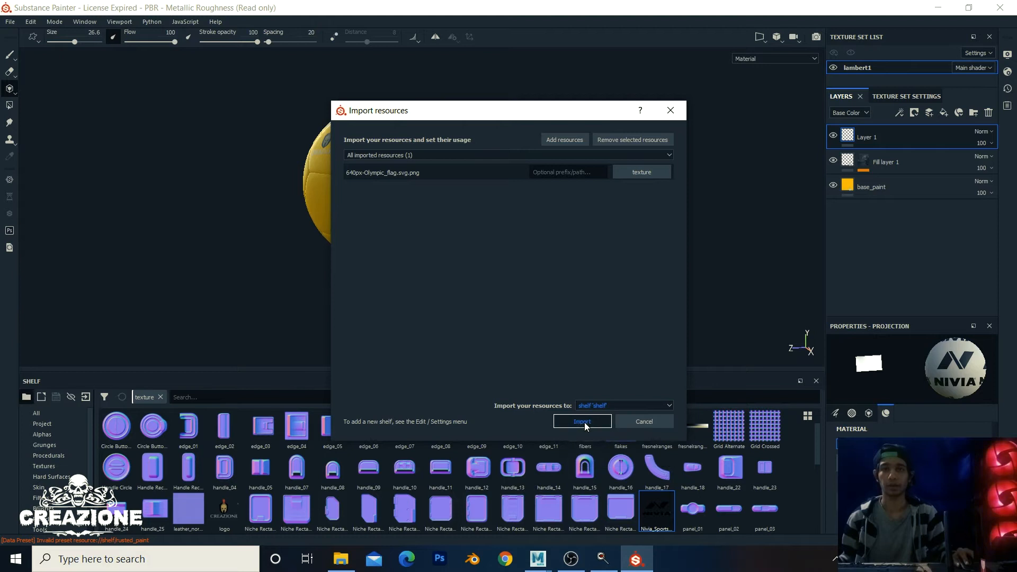
click(561, 421)
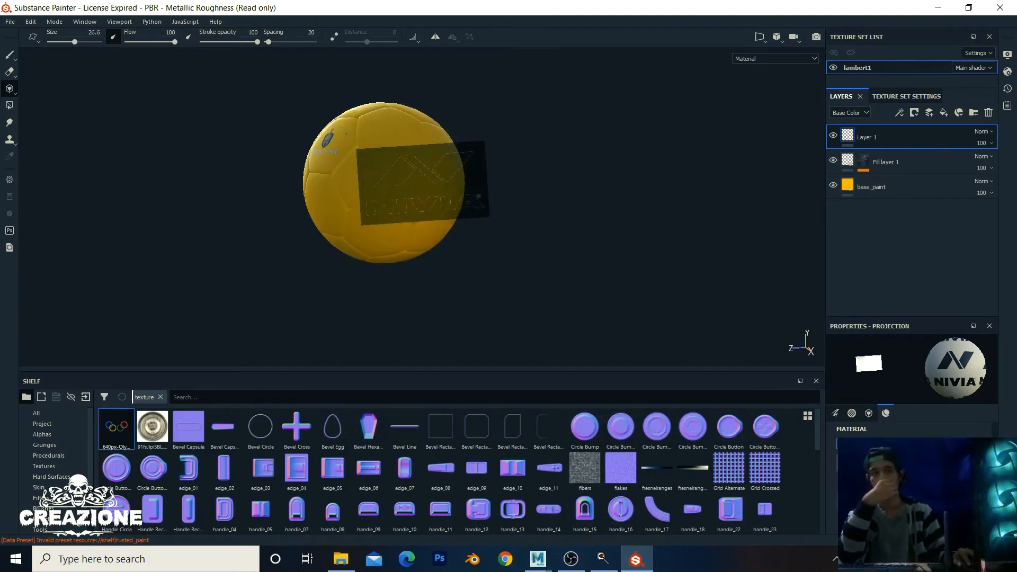
Step: Load the Olympic rings as the projection stencil and enlarge it over a free area of the ball
drag(117, 427, 911, 500)
scroll(493, 225, up, 1)
alt+drag(599, 213, 483, 212)
alt+middle_drag(536, 228, 568, 194)
key(s)
right_drag(582, 209, 579, 181)
mouse_move(574, 184)
alt+middle_down()
mouse_move(594, 207)
mouse_move(585, 212)
alt+middle_up()
Step: Project the Olympic rings onto the ball and orbit to inspect them
mouse_move(473, 165)
mouse_down()
mouse_move(415, 183)
mouse_move(441, 146)
mouse_move(410, 151)
mouse_up()
mouse_move(361, 186)
mouse_down()
mouse_move(415, 185)
mouse_move(491, 152)
mouse_move(403, 165)
mouse_up()
mouse_move(258, 162)
alt+mouse_down()
mouse_move(435, 173)
mouse_move(538, 160)
mouse_move(458, 170)
alt+mouse_up()
scroll(434, 172, up, 2)
Step: Switch to the Paint tool, reframe the ball, and rotate the environment lighting
key(1)
alt+right_drag(437, 203, 720, 240)
alt+middle_drag(472, 183, 548, 236)
alt+drag(368, 151, 283, 140)
alt+middle_drag(366, 168, 227, 167)
mouse_move(525, 181)
shift+right_down()
mouse_move(574, 191)
mouse_move(390, 161)
mouse_move(578, 168)
mouse_move(549, 173)
shift+right_up()
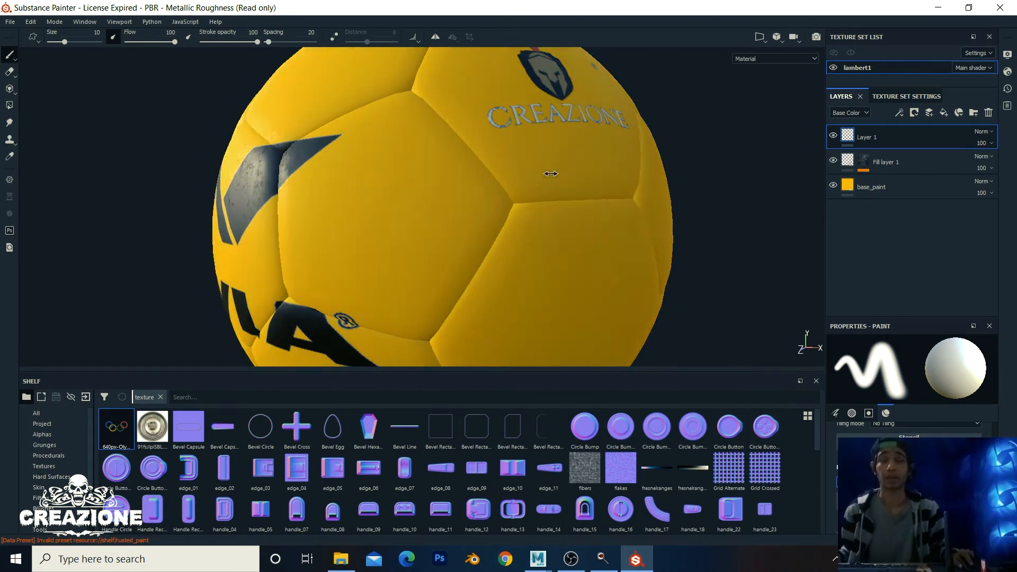
Step: Add a new fill layer with a dark reddish-brown base colour
click(944, 112)
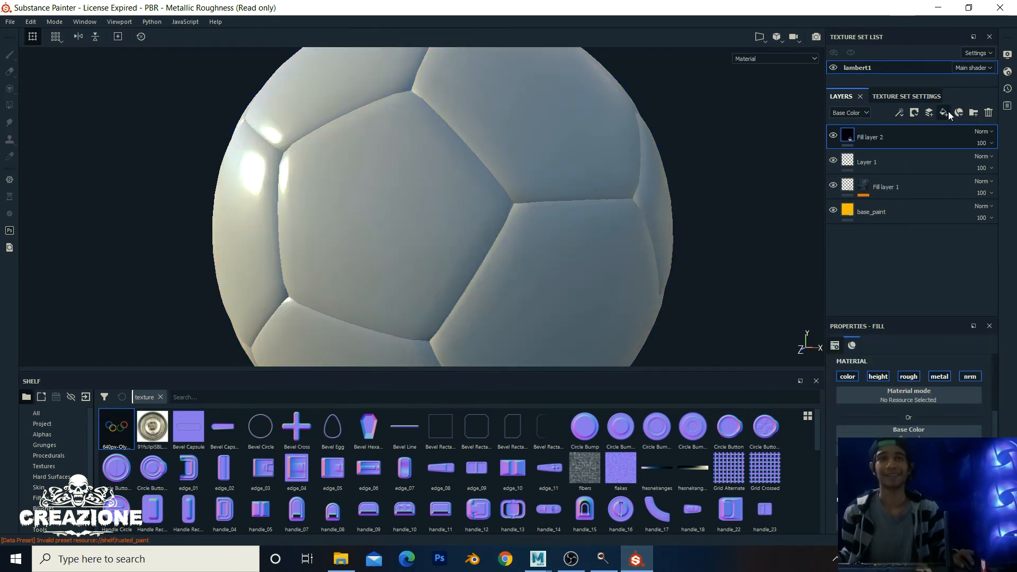
click(902, 450)
drag(888, 407, 922, 407)
click(913, 272)
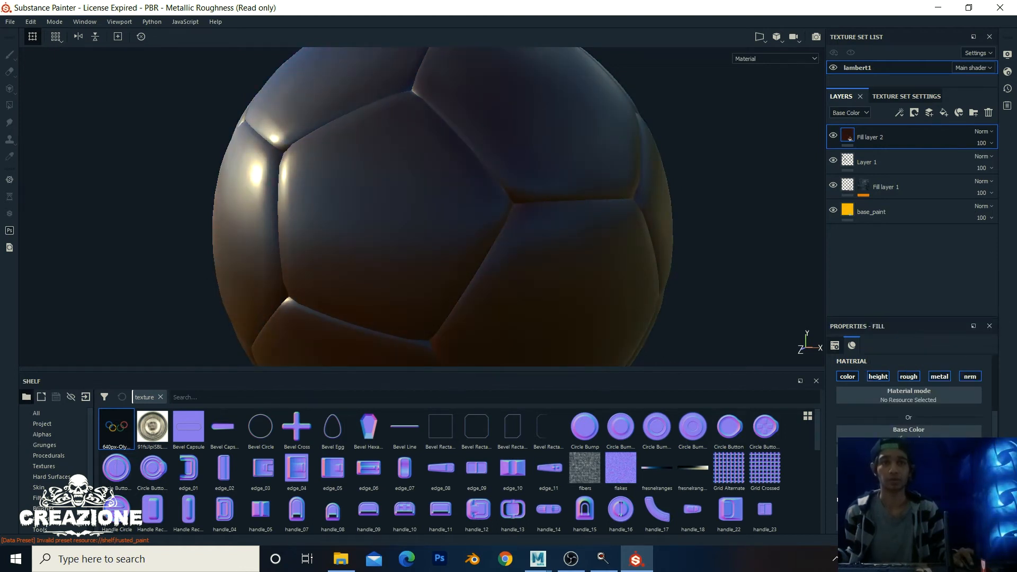
Step: Disable the fill's height, metallic and normal channels, keeping colour and roughness, and add a black mask
click(878, 376)
click(908, 376)
click(941, 376)
click(970, 377)
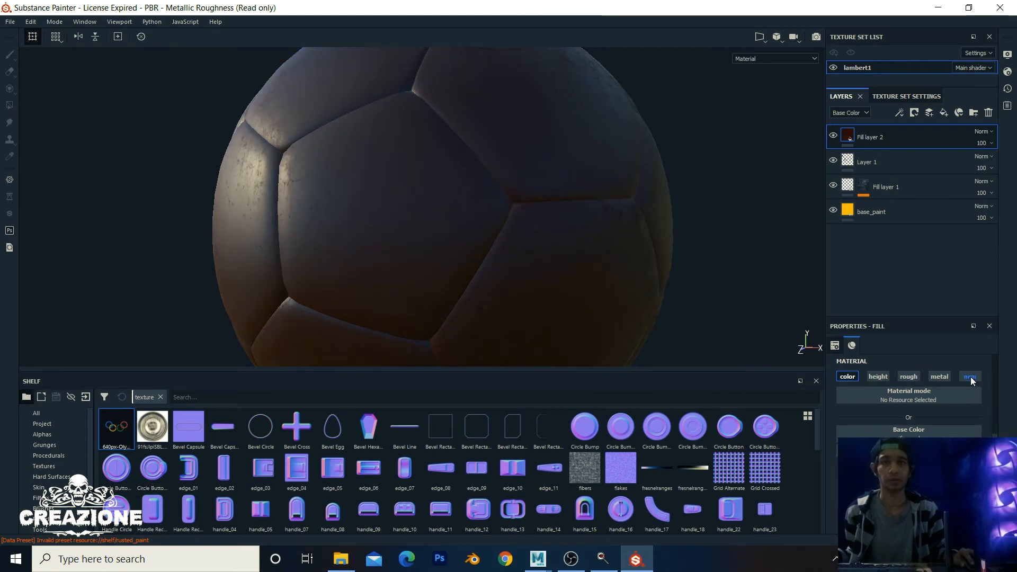
click(909, 376)
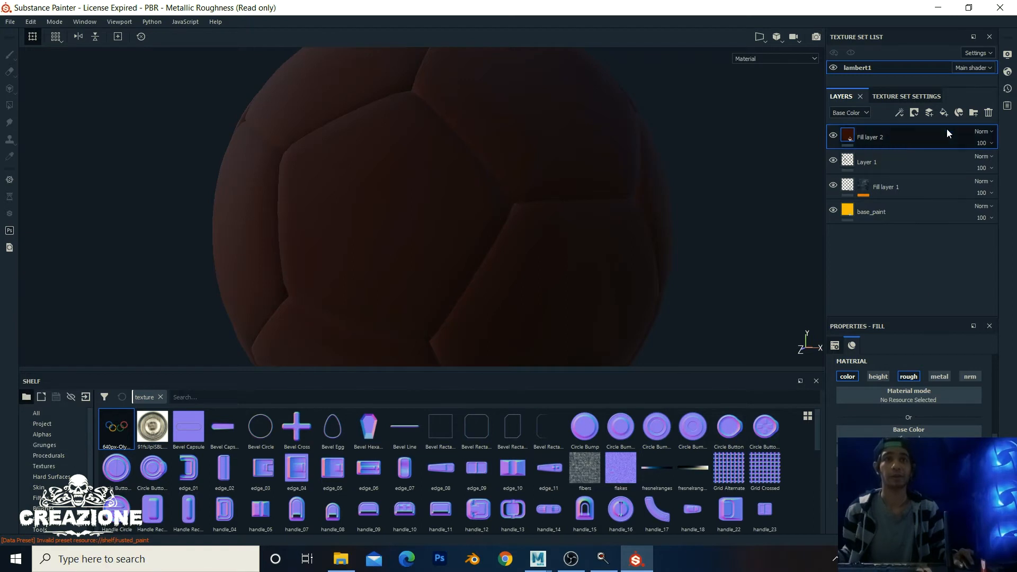
click(912, 113)
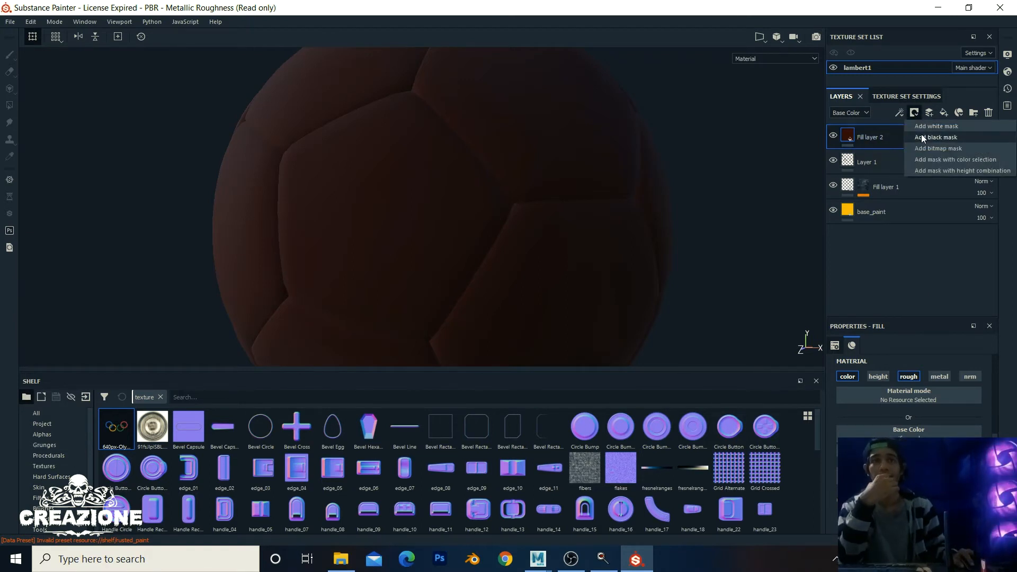
Step: Give Fill layer 2 a black mask with a Dirt generator fill inside it
click(920, 135)
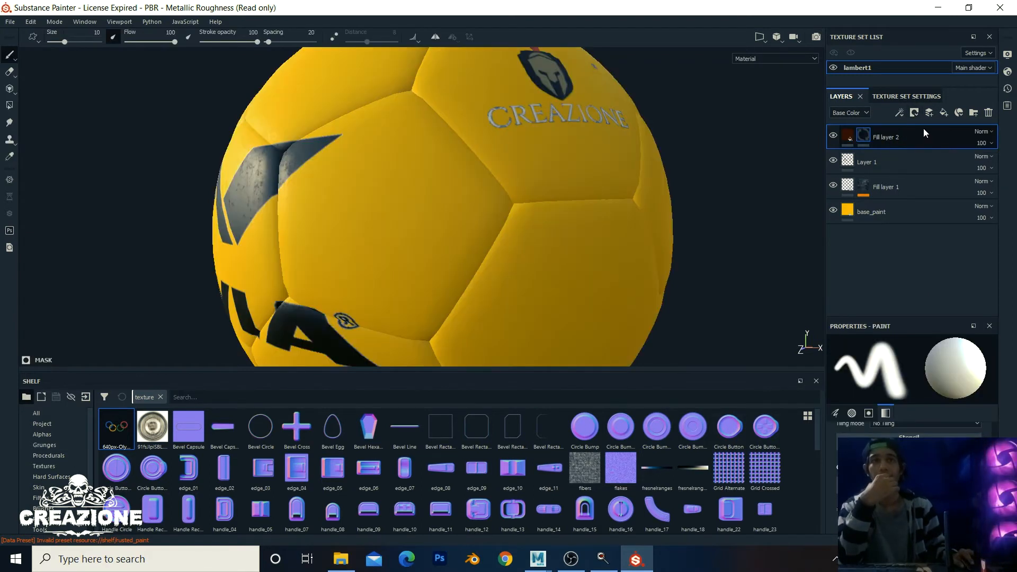
right_click(865, 135)
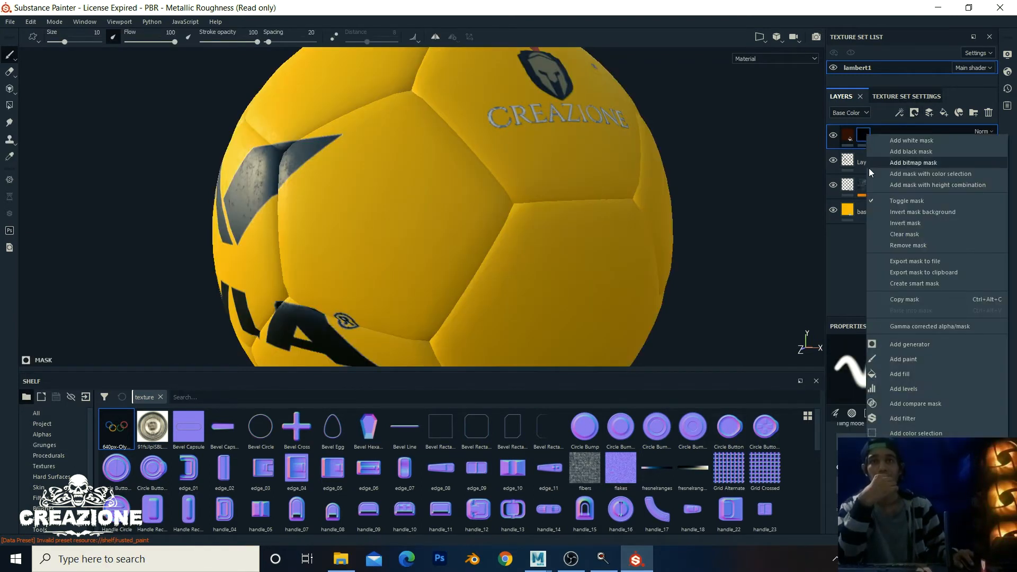
click(907, 375)
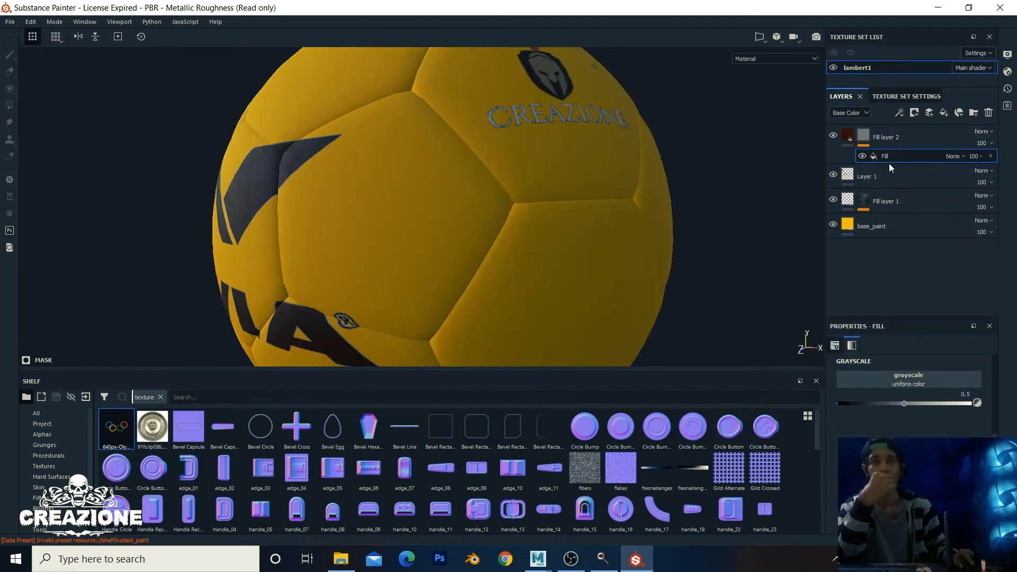
click(886, 383)
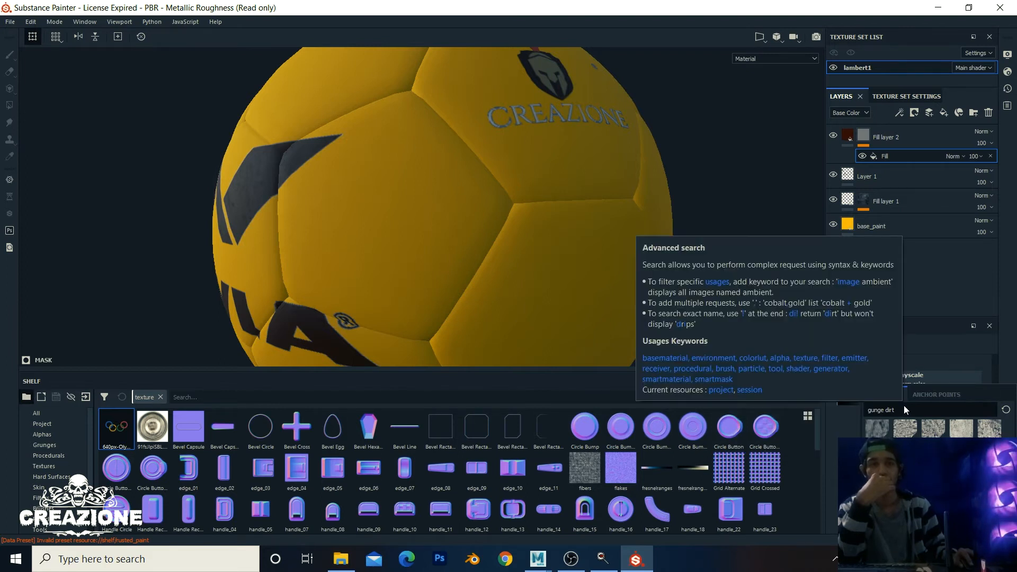
text(dirt)
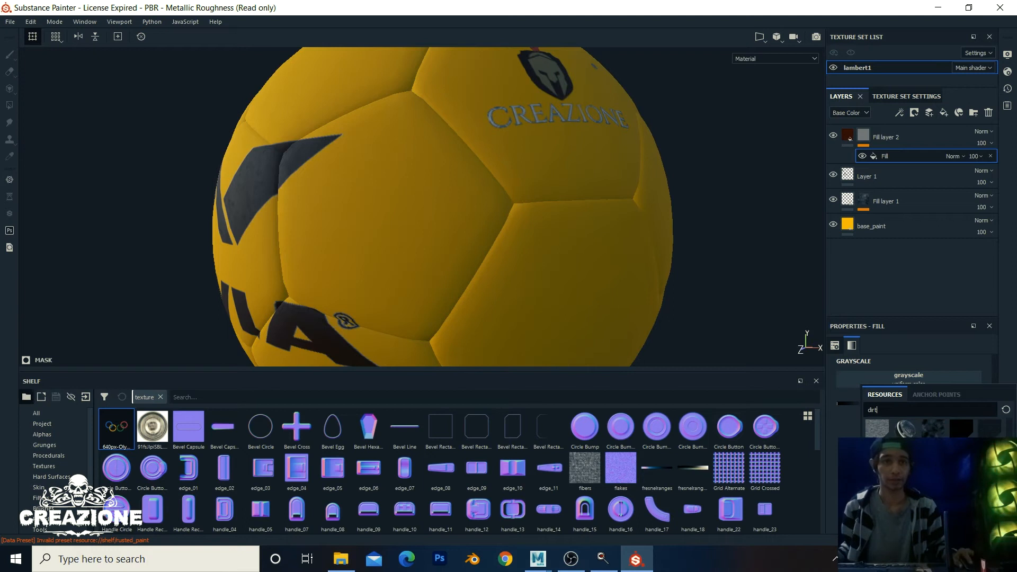
click(906, 426)
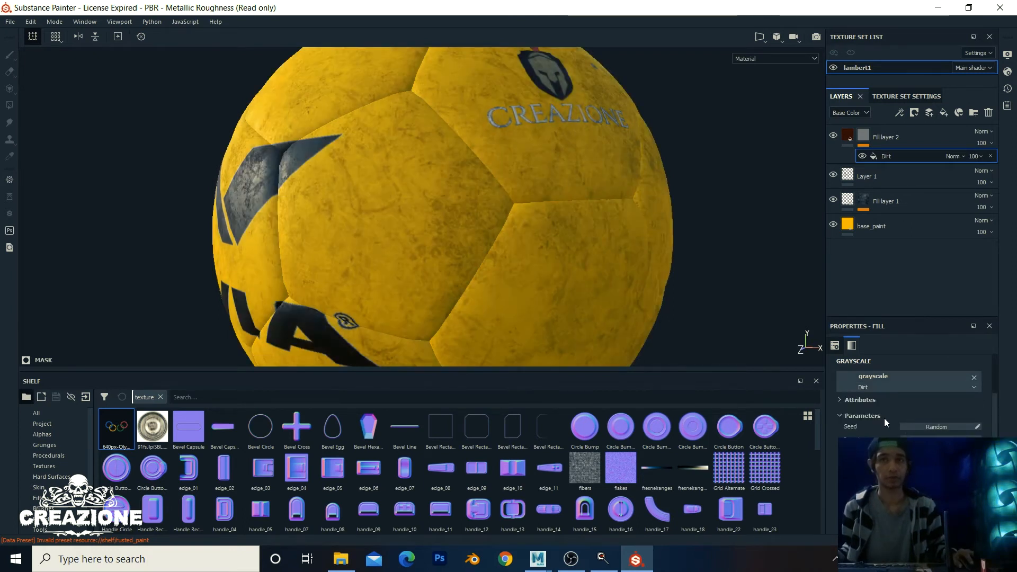
Step: Set the Dirt Level to 0.76, then select the fill layer's base colour
scroll(545, 294, up, 1)
scroll(908, 445, up, 4)
scroll(908, 445, down, 5)
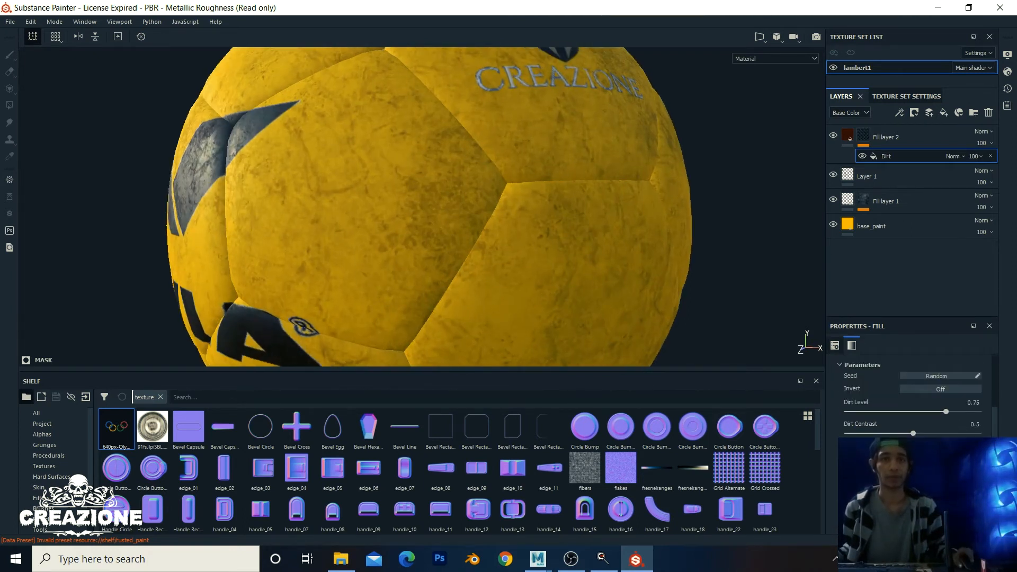
mouse_move(945, 412)
mouse_down()
mouse_move(913, 416)
mouse_move(946, 417)
mouse_move(921, 430)
mouse_move(911, 425)
mouse_up()
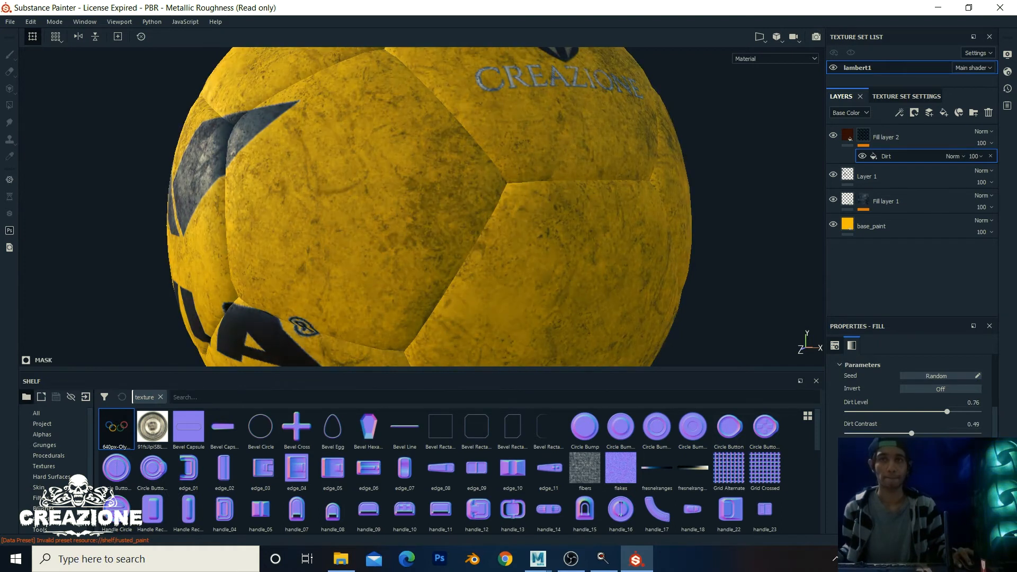
scroll(567, 277, down, 4)
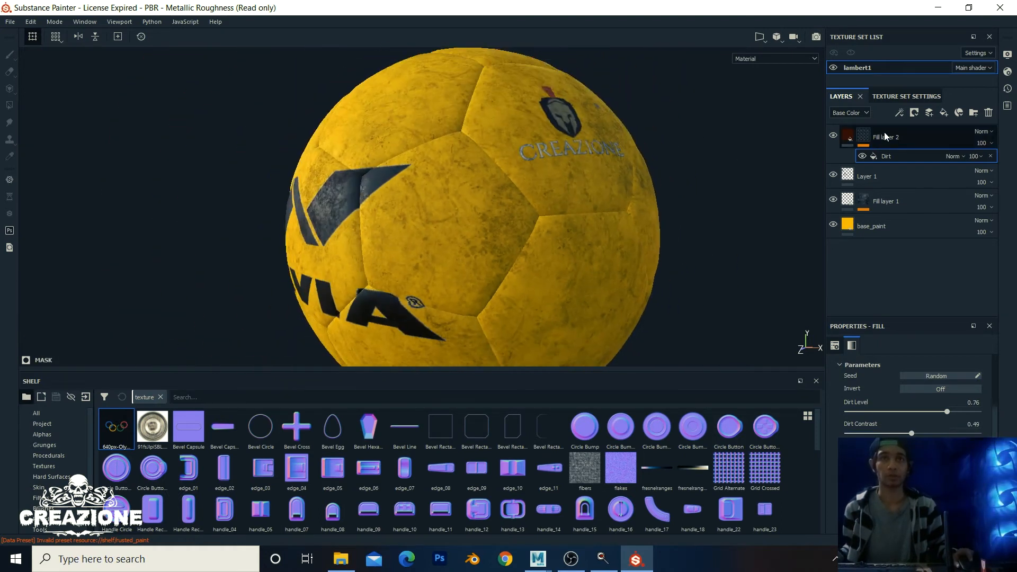
click(846, 138)
click(900, 450)
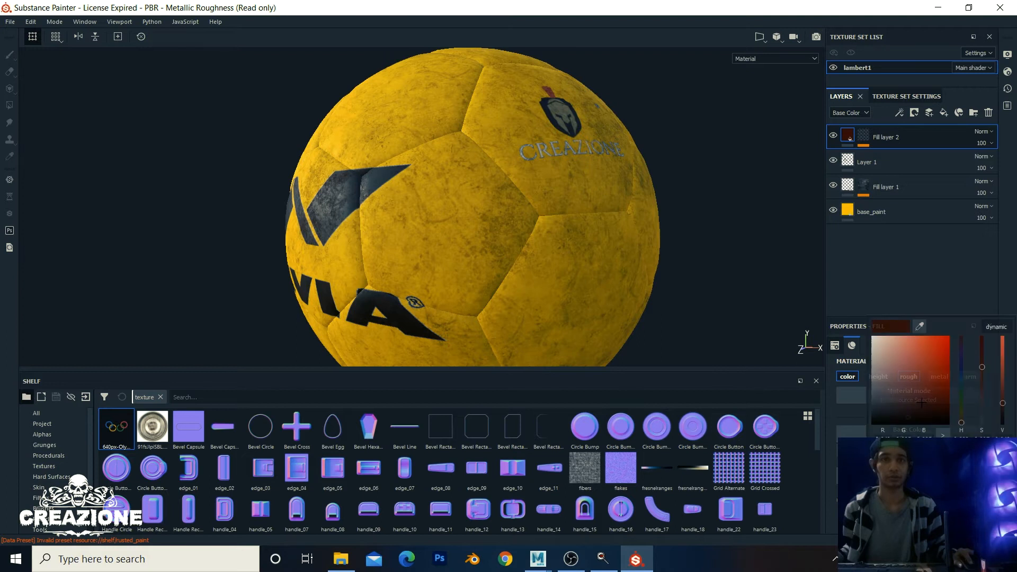
drag(901, 388, 930, 388)
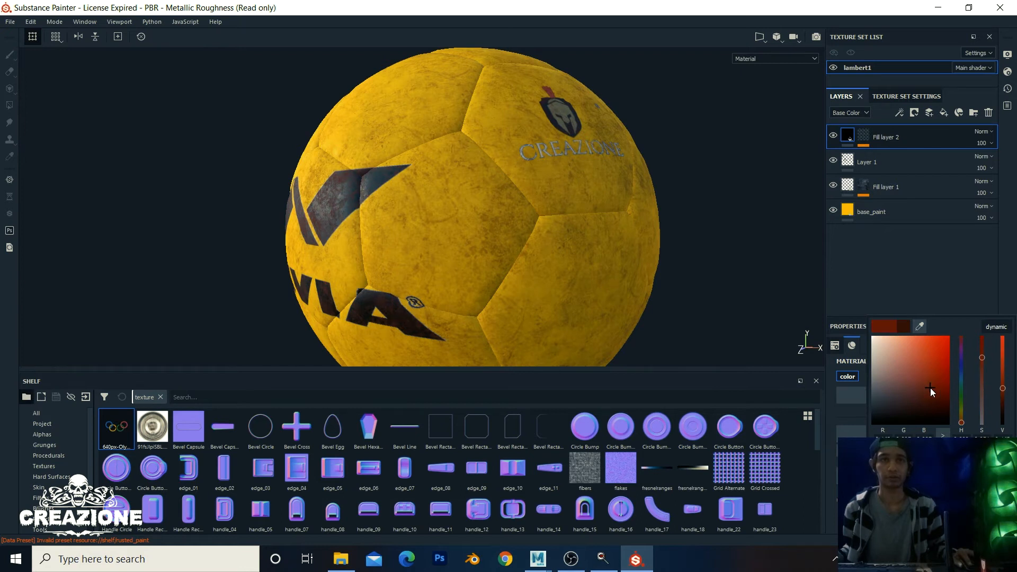
mouse_move(1006, 397)
mouse_down()
mouse_move(1008, 416)
mouse_move(1013, 369)
mouse_move(1014, 414)
mouse_up()
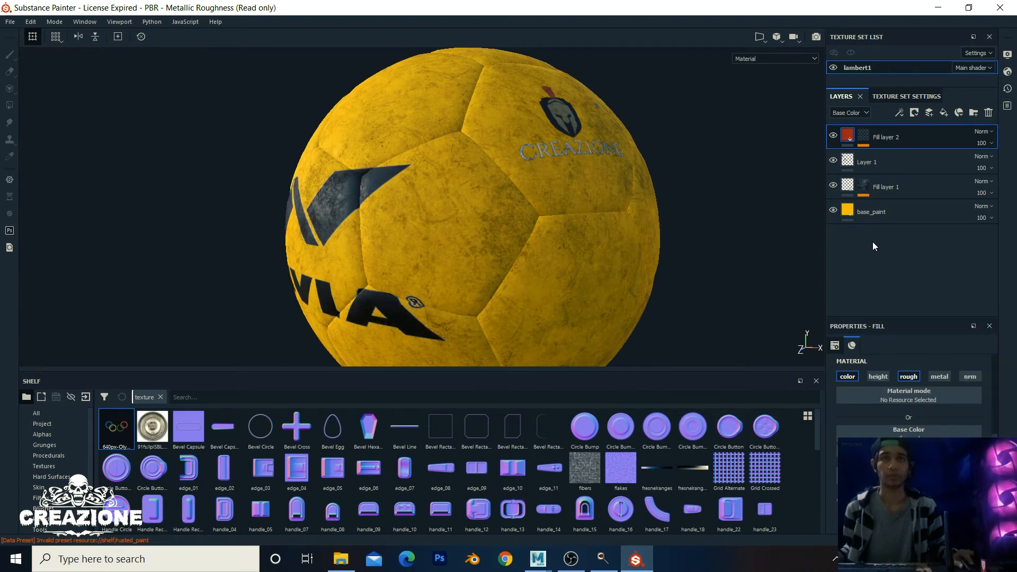
click(870, 213)
scroll(624, 249, up, 3)
scroll(624, 248, down, 3)
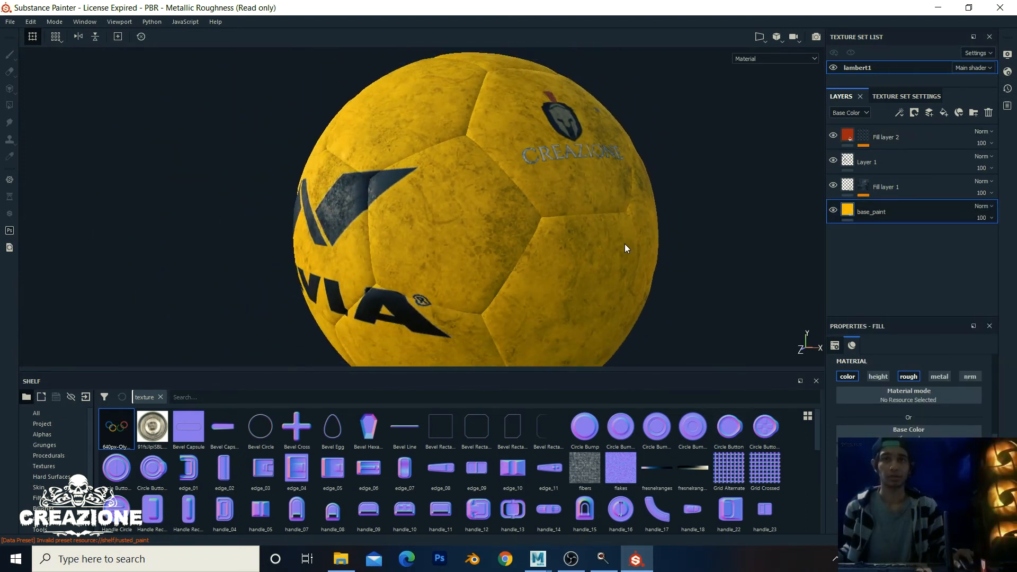
scroll(601, 250, up, 5)
alt+right_drag(675, 253, 482, 224)
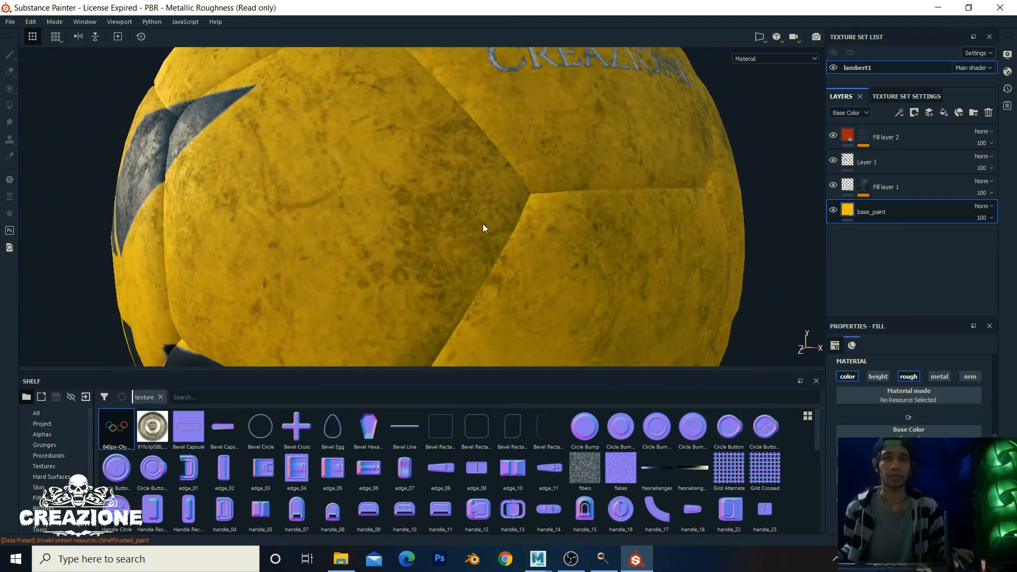
alt+middle_drag(482, 223, 579, 258)
alt+drag(461, 201, 519, 212)
alt+right_drag(328, 185, 421, 242)
scroll(421, 243, up, 3)
scroll(421, 242, down, 5)
alt+drag(453, 218, 395, 229)
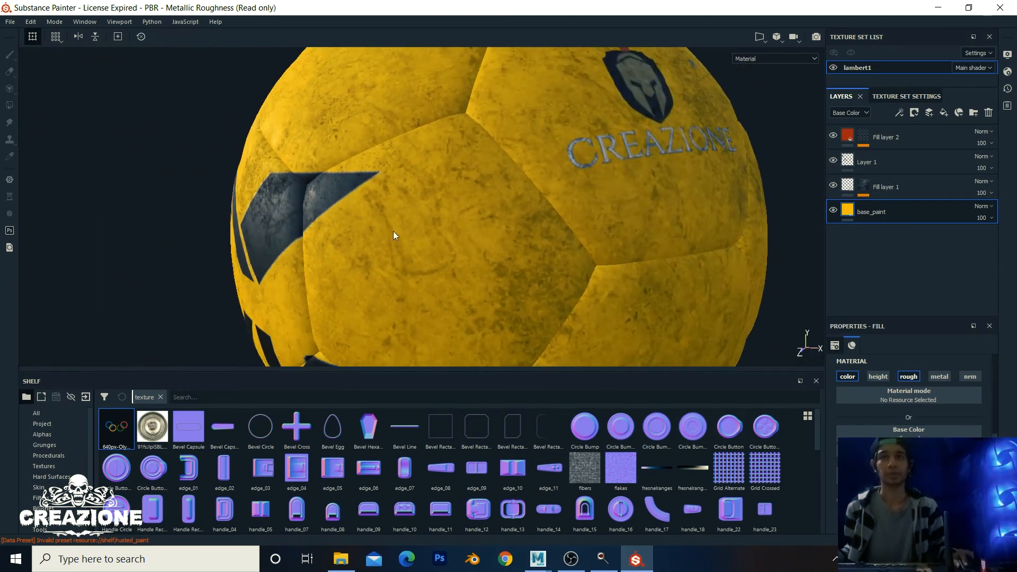
alt+middle_drag(571, 191, 487, 193)
alt+right_drag(488, 193, 767, 242)
alt+middle_drag(410, 163, 381, 135)
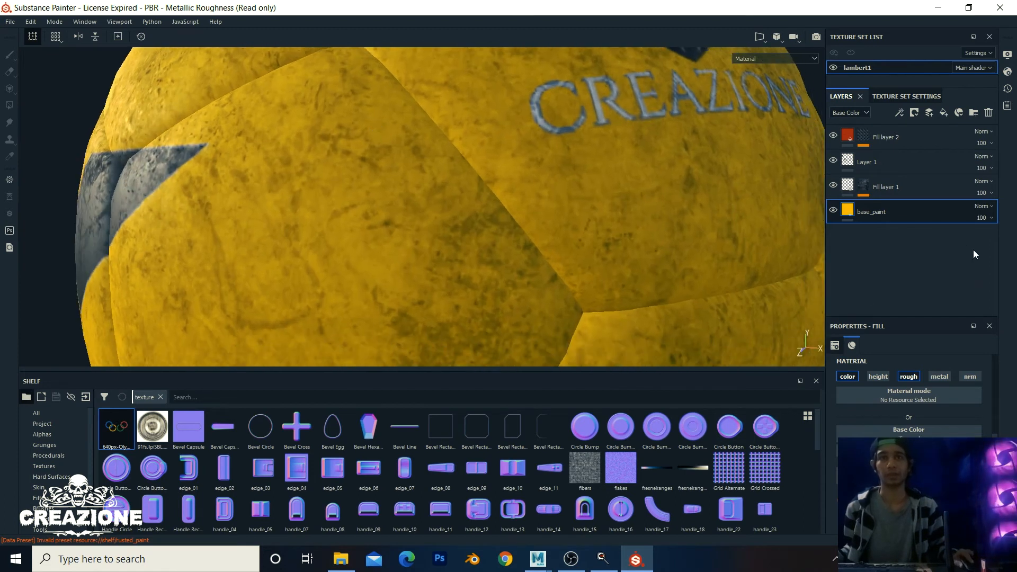
Step: Add a normal-only Fill layer 3 below base_paint, then view leather_normal.jpg in Photos
click(944, 113)
drag(903, 212, 911, 263)
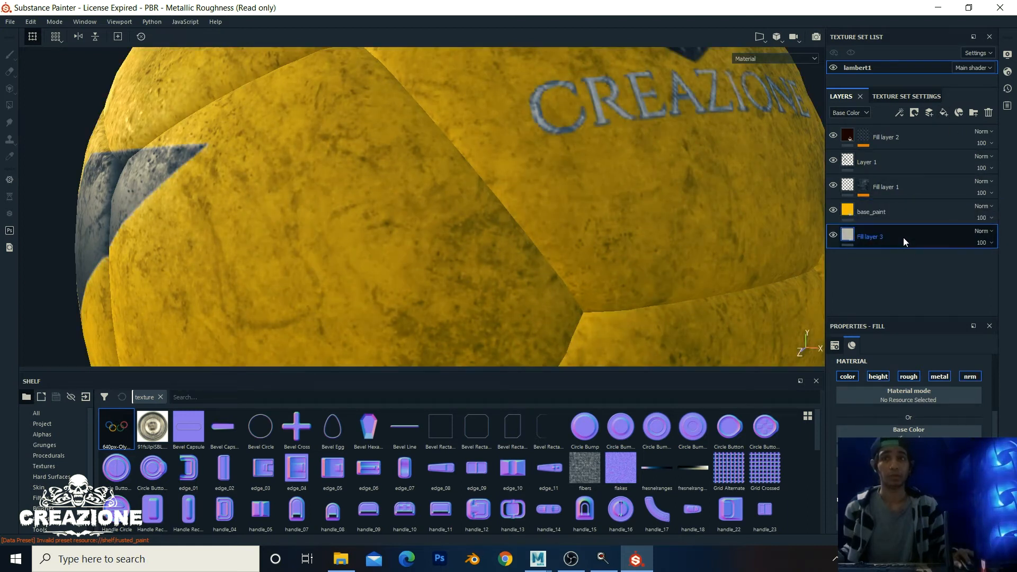
click(876, 375)
click(913, 376)
click(935, 377)
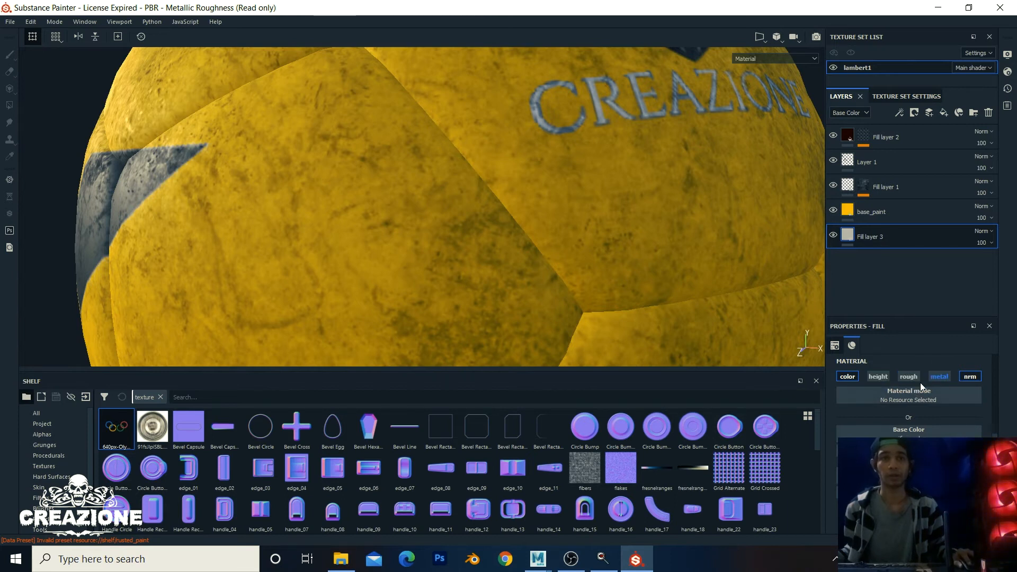
click(847, 377)
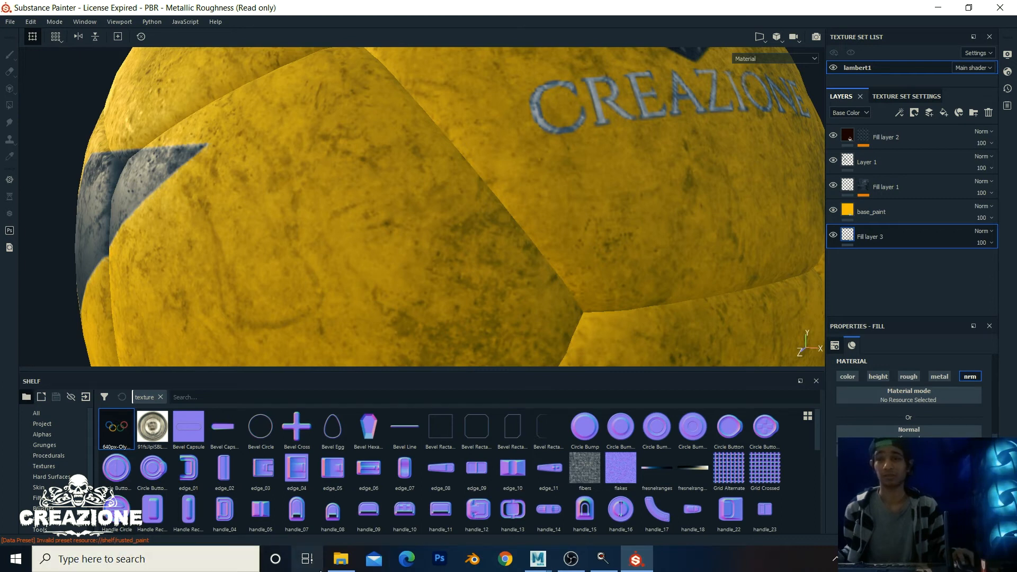
click(341, 558)
double_click(373, 179)
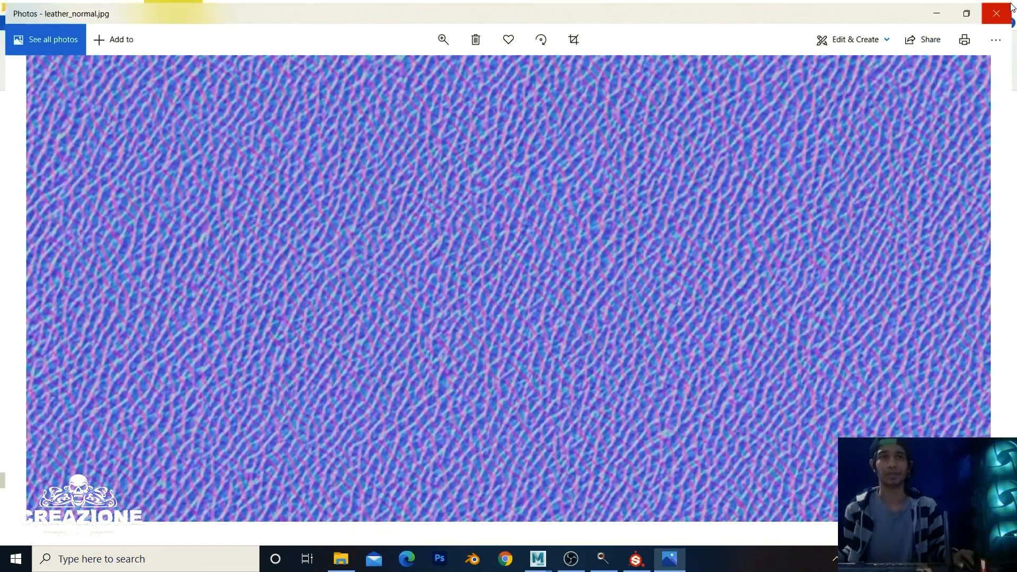
Step: Close Photos and drag leather_normal.jpg into Substance Painter's Import resources dialog
click(1000, 11)
mouse_move(373, 173)
mouse_down()
mouse_move(574, 508)
mouse_move(638, 508)
mouse_move(639, 559)
mouse_move(801, 463)
mouse_move(600, 491)
mouse_up()
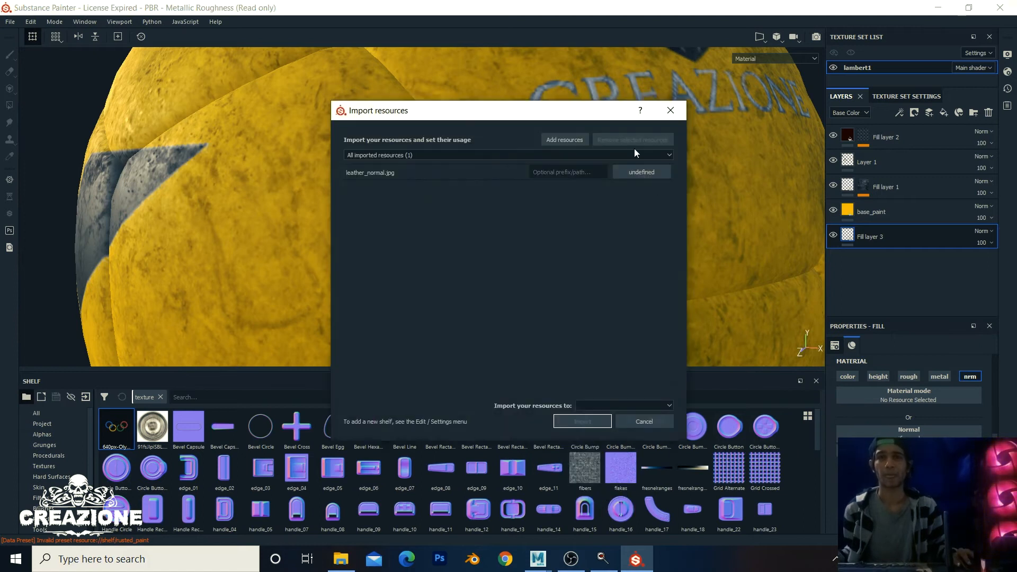
Step: Import leather_normal as a texture into the shelf
click(650, 176)
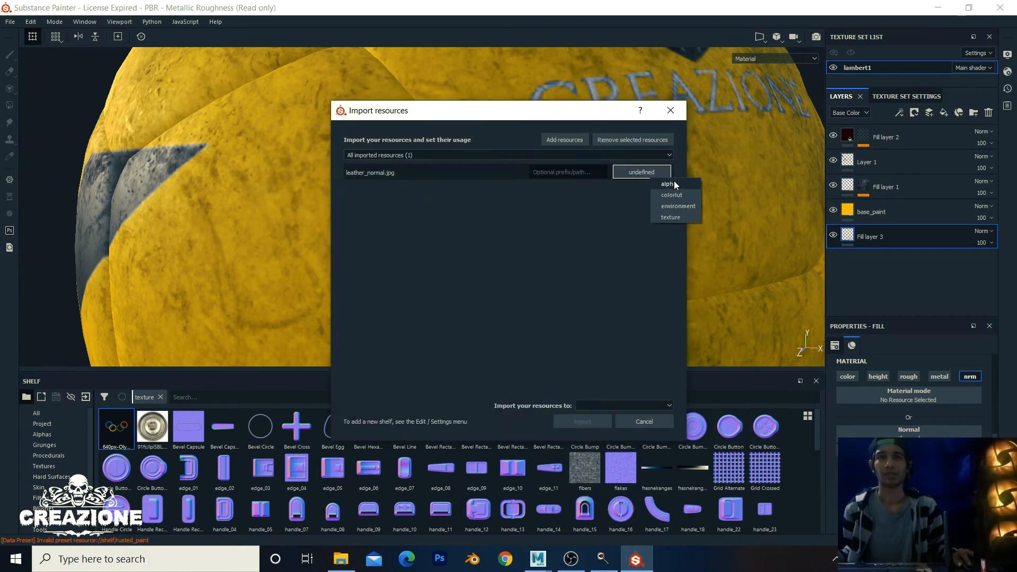
click(669, 218)
click(628, 404)
click(618, 430)
click(582, 422)
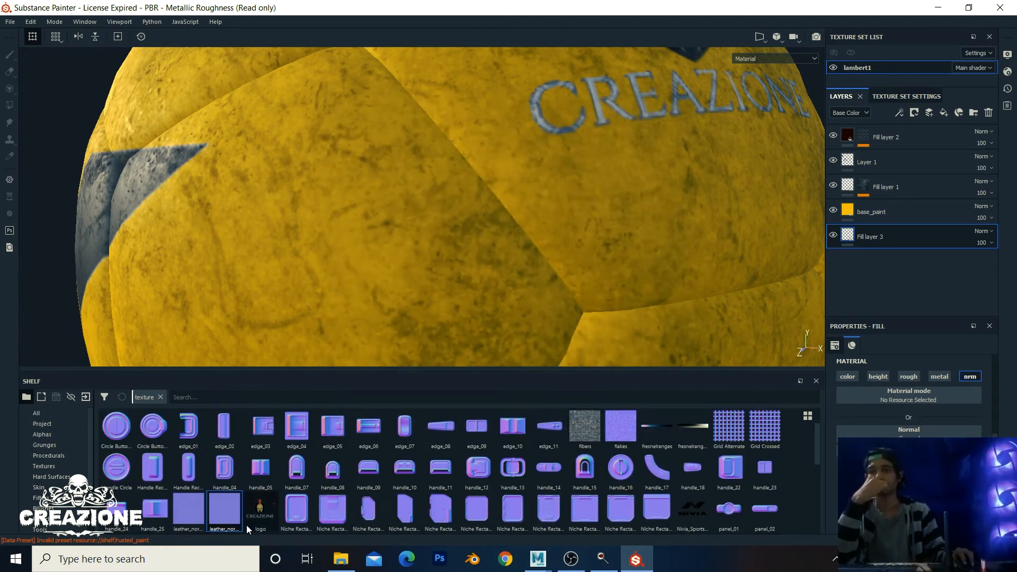
Step: Use leather_normal as Fill layer 3's normal map
drag(224, 522, 875, 437)
scroll(553, 269, down, 5)
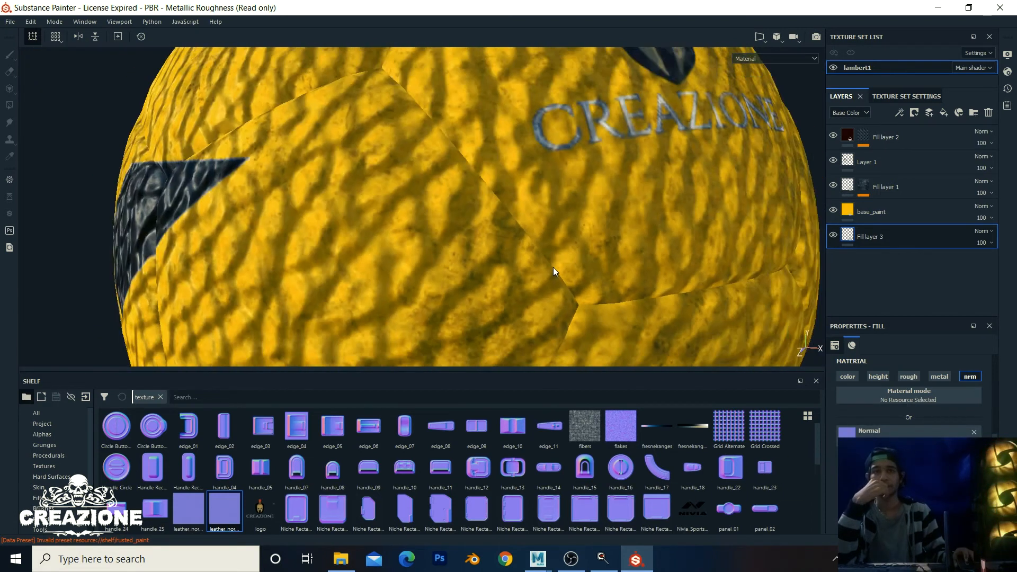
scroll(552, 267, down, 2)
scroll(900, 424, up, 5)
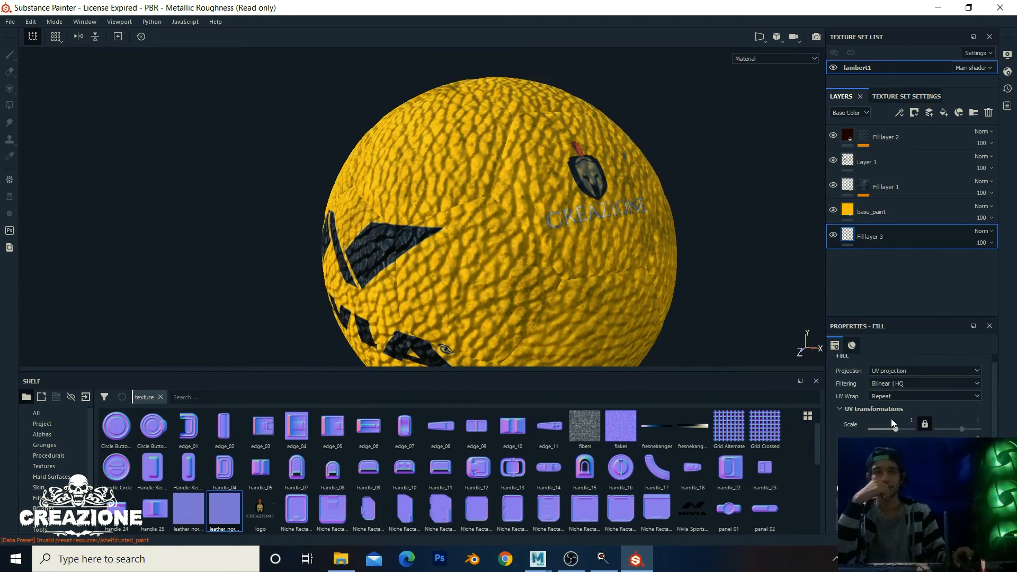
scroll(489, 196, up, 3)
scroll(490, 196, down, 2)
scroll(581, 189, up, 3)
alt+middle_drag(582, 189, 466, 96)
scroll(465, 99, up, 2)
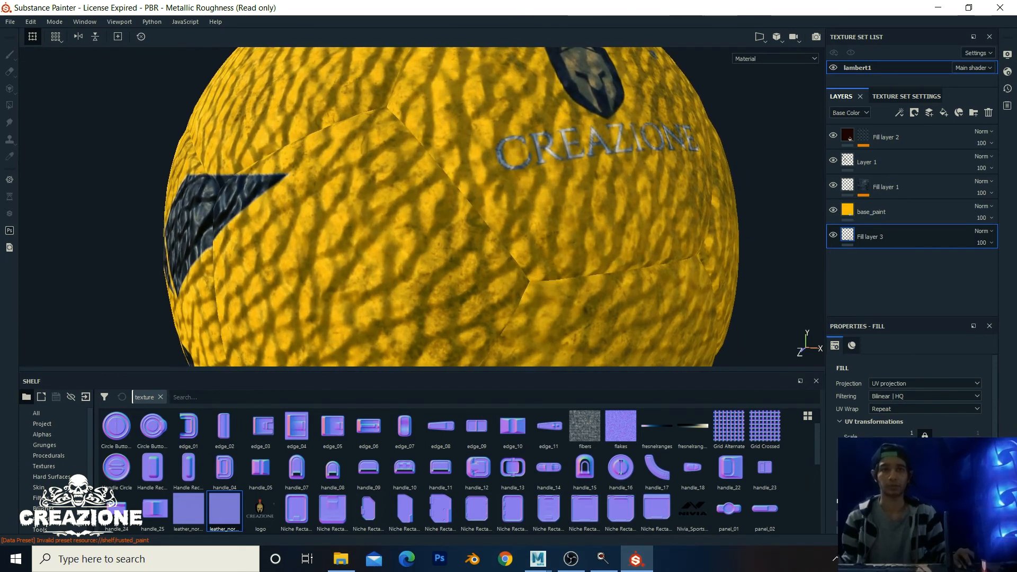
Step: Tile the leather normal at UV scale 8.35 and frame the ball to check the grain
drag(892, 441, 897, 441)
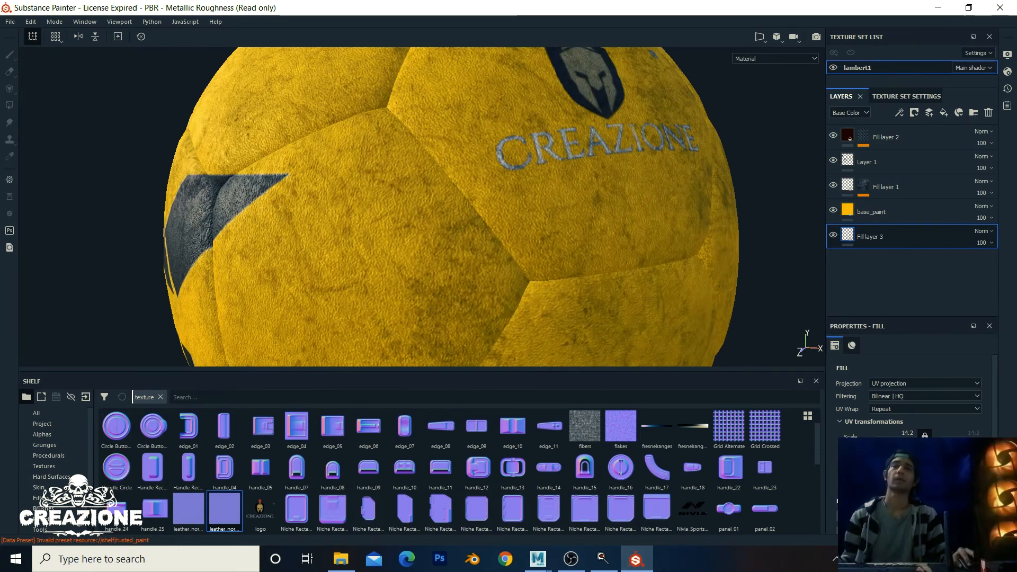
scroll(517, 164, up, 4)
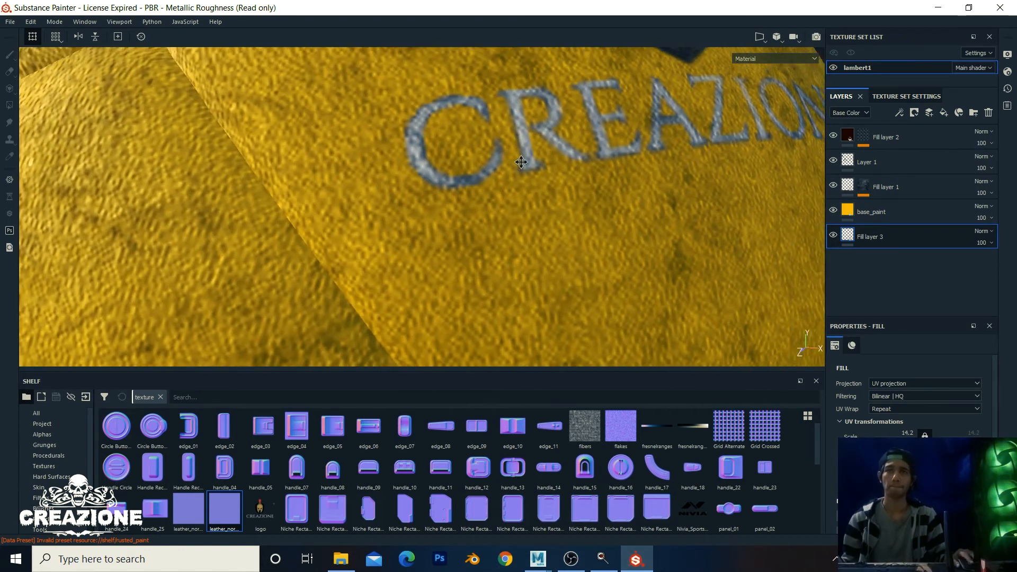
shift+right_drag(613, 173, 535, 173)
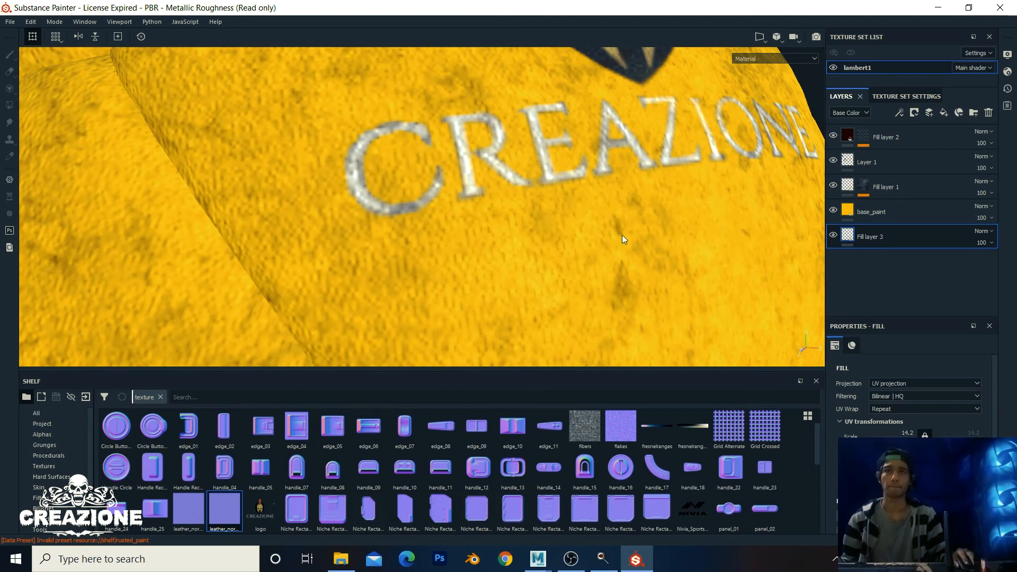
drag(896, 441, 897, 441)
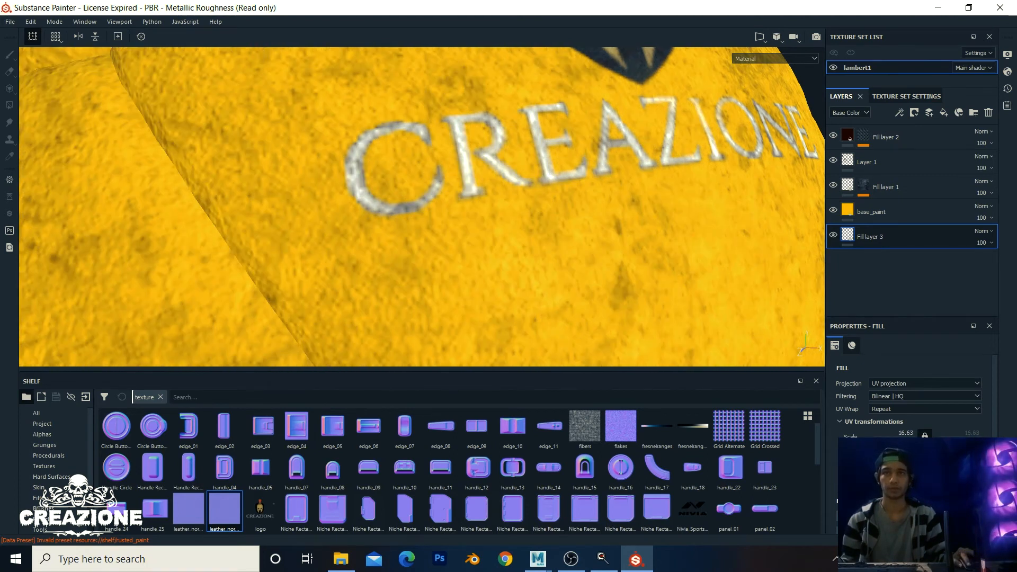
scroll(487, 231, up, 2)
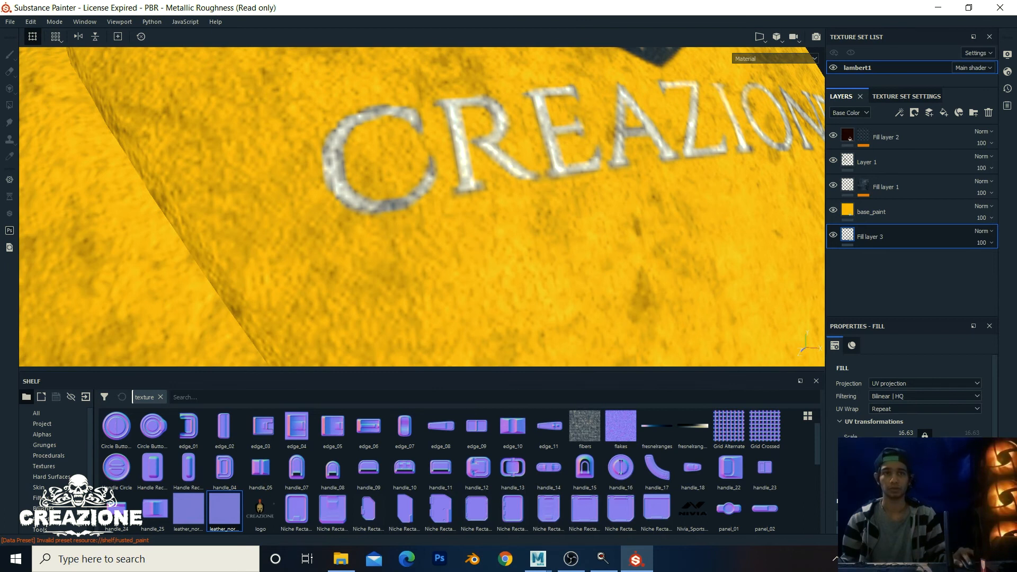
drag(897, 441, 894, 441)
scroll(376, 200, down, 10)
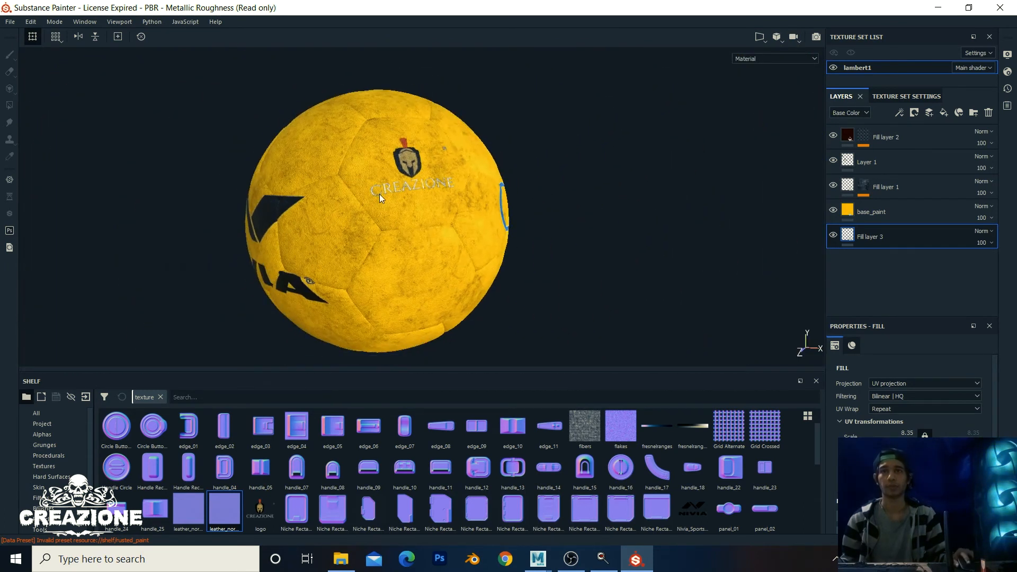
scroll(379, 194, down, 4)
alt+drag(379, 194, 516, 200)
alt+middle_drag(427, 197, 456, 190)
alt+drag(457, 190, 364, 238)
alt+middle_drag(364, 238, 388, 197)
alt+right_drag(388, 197, 520, 188)
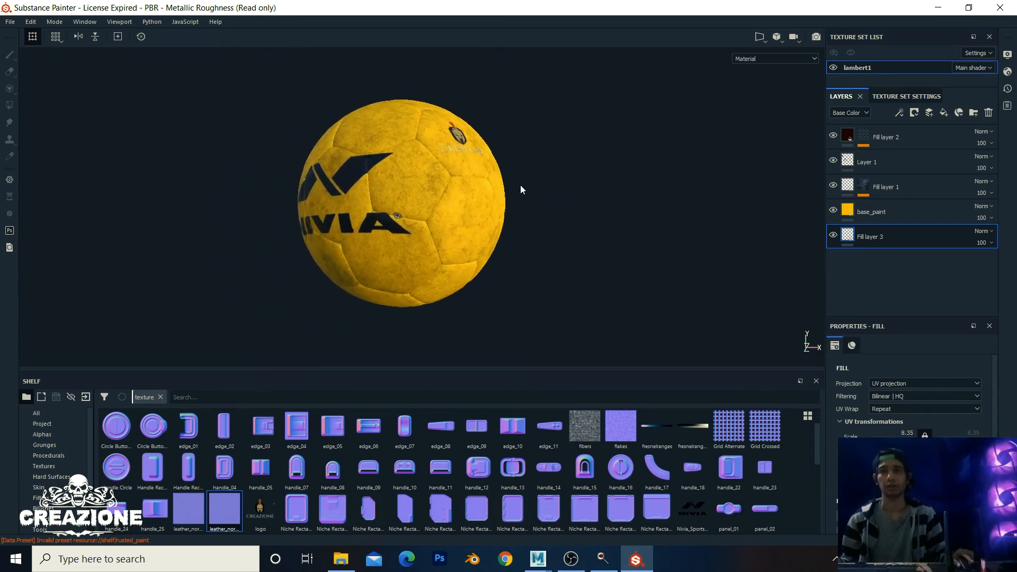
alt+middle_drag(519, 188, 440, 201)
alt+right_drag(440, 202, 561, 185)
Step: Switch the viewport to the Iray renderer and reframe the ball
click(816, 38)
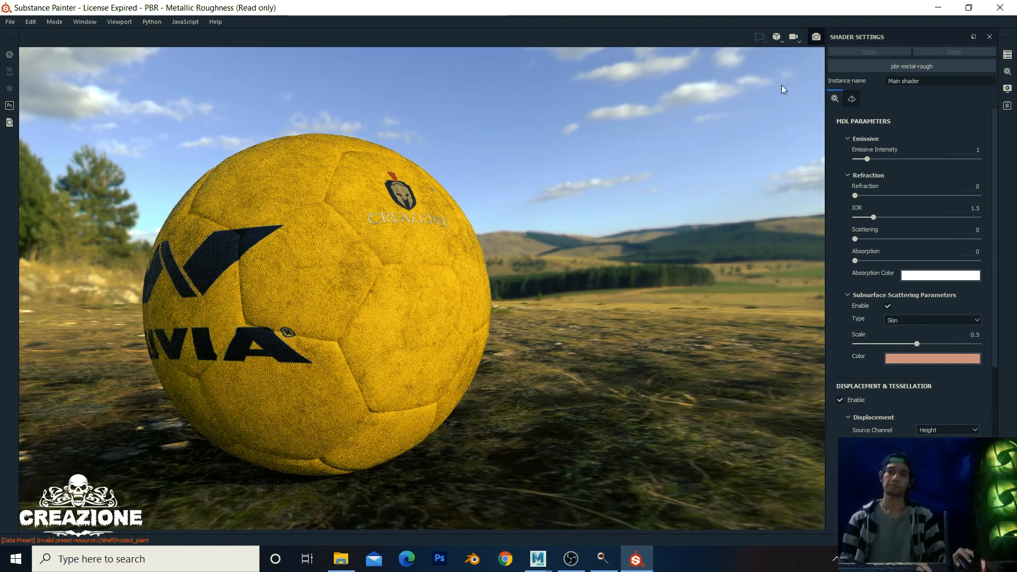
alt+middle_drag(523, 213, 606, 206)
alt+right_drag(564, 185, 404, 111)
alt+drag(428, 112, 428, 121)
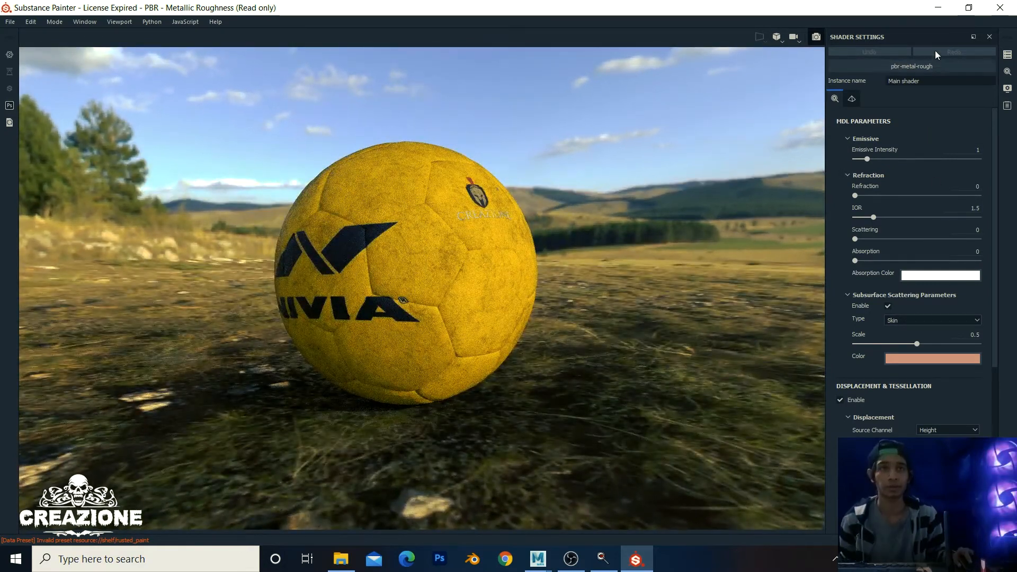
Step: Try Villa Nova Street, mars and Canopus Ground environments, settling on Bonifacio Aragon Stairs
click(1007, 89)
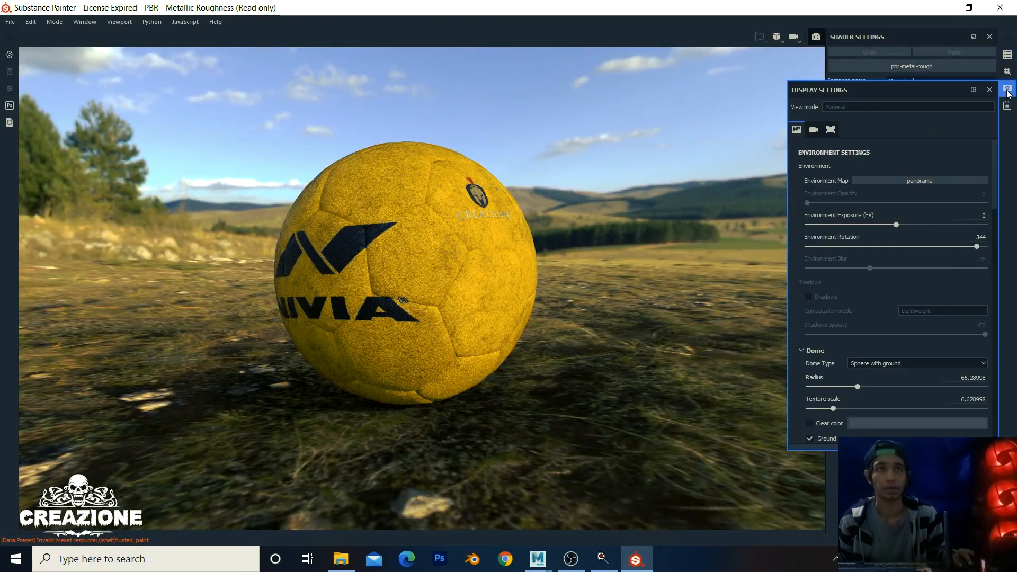
click(926, 180)
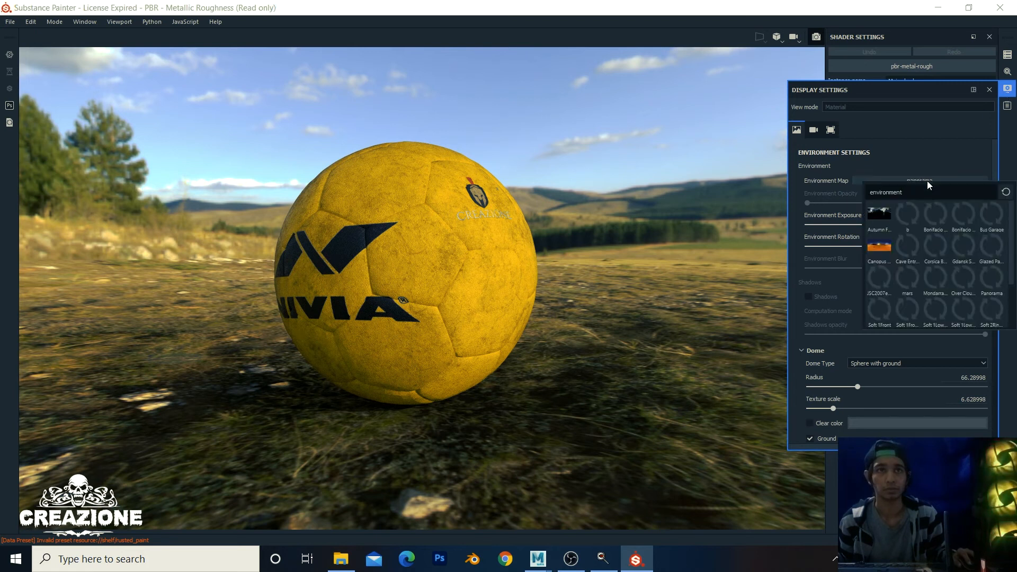
scroll(916, 282, down, 2)
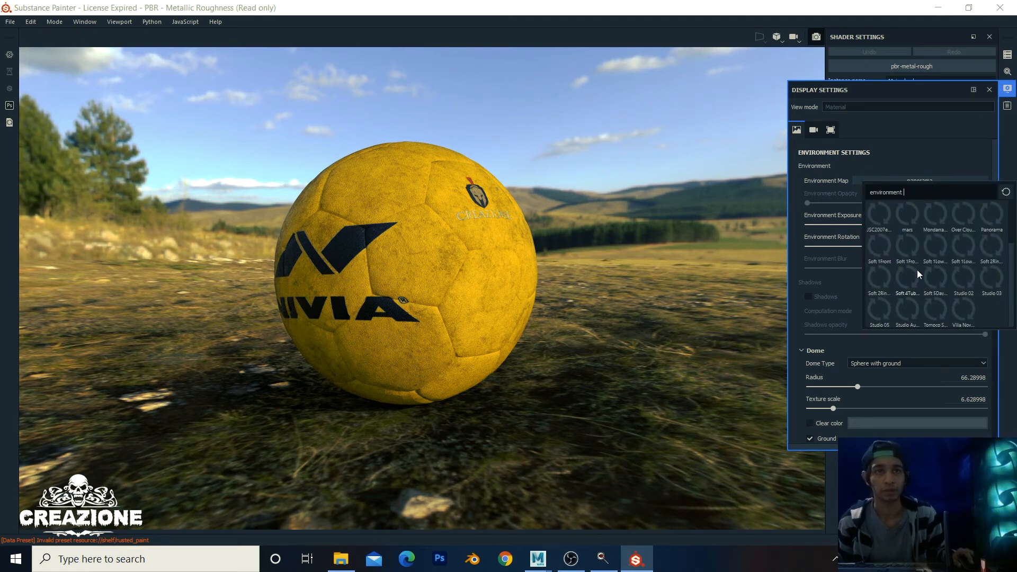
click(963, 313)
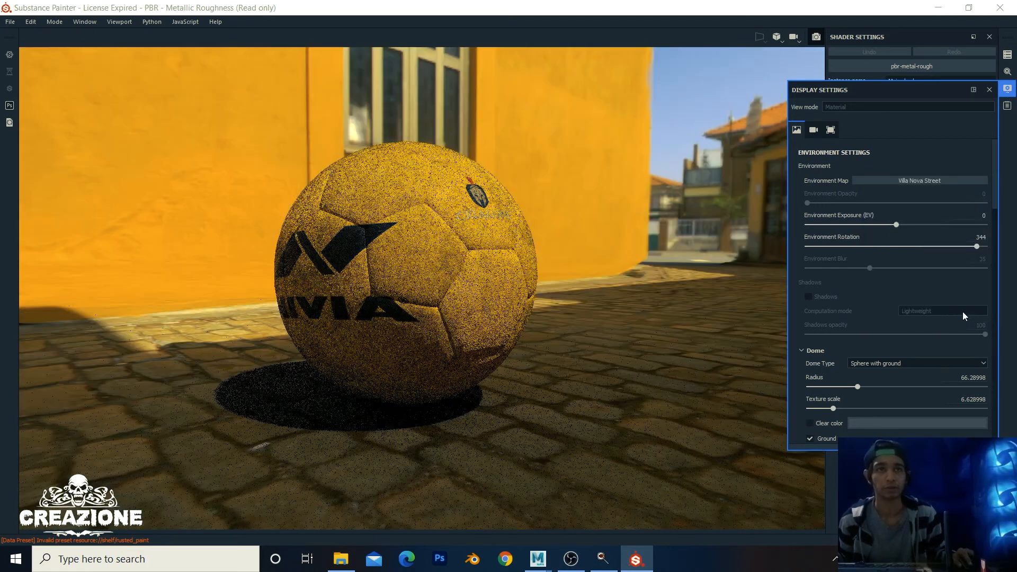
click(948, 179)
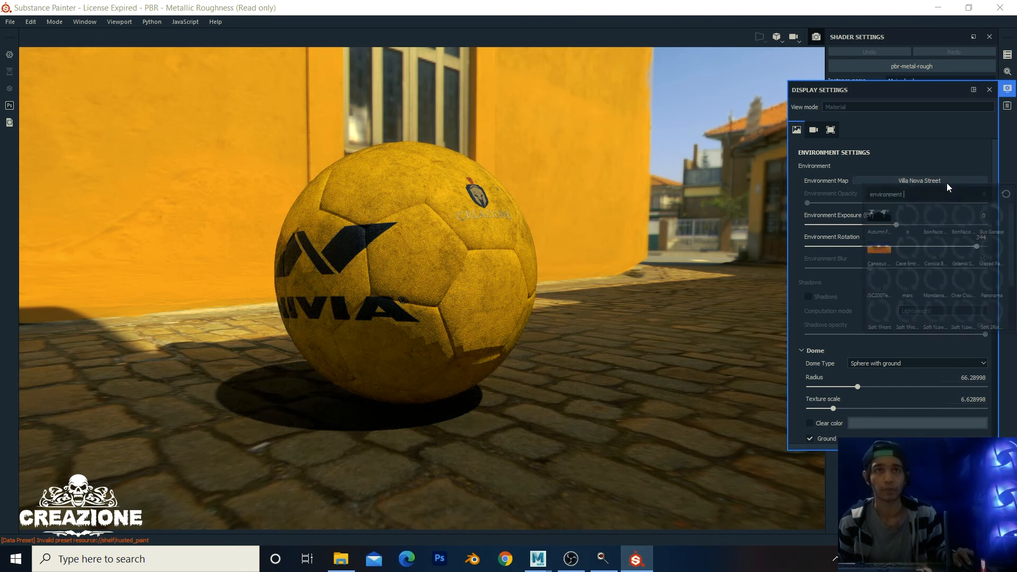
click(908, 306)
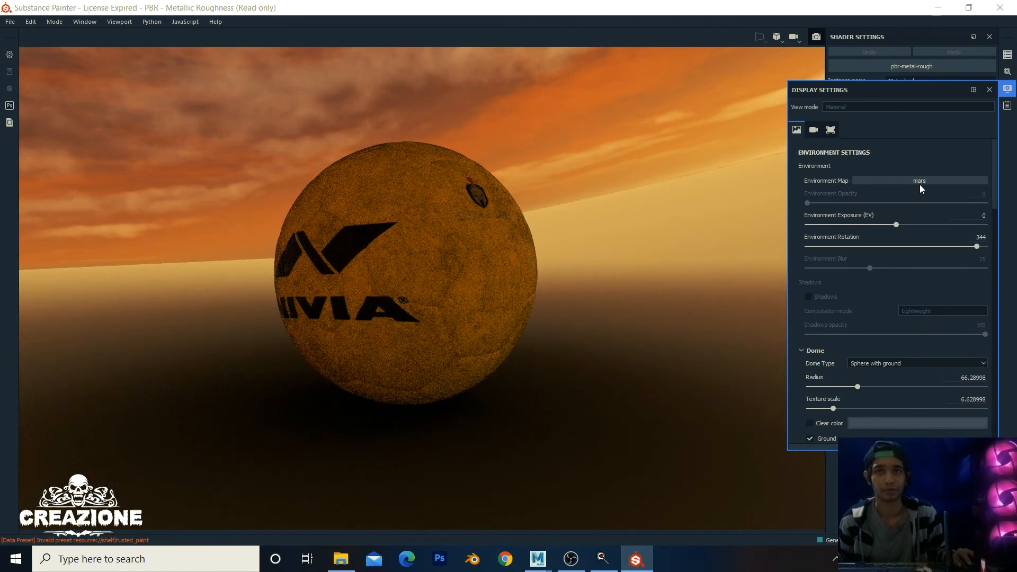
click(919, 183)
click(888, 247)
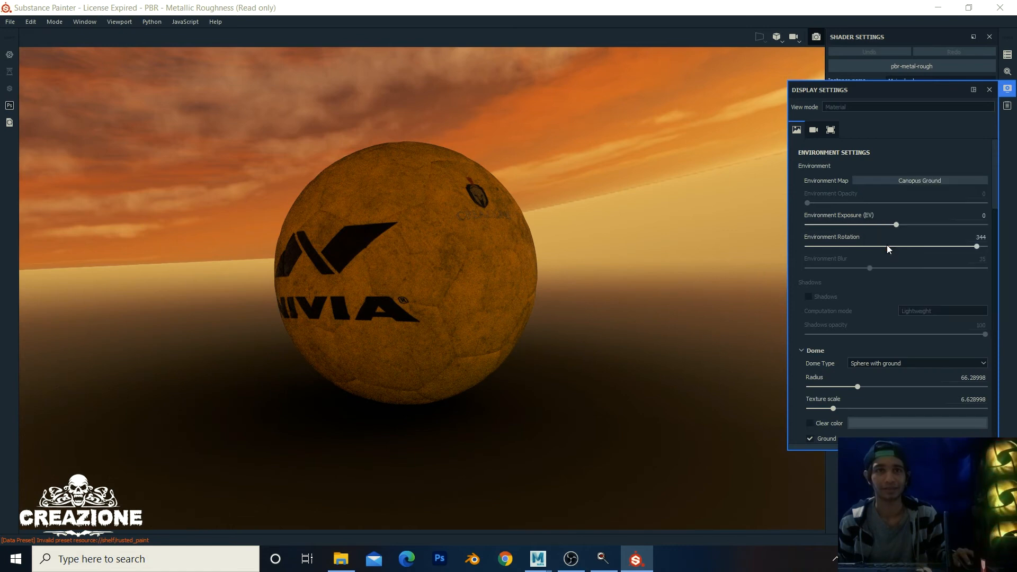
alt+drag(562, 219, 503, 225)
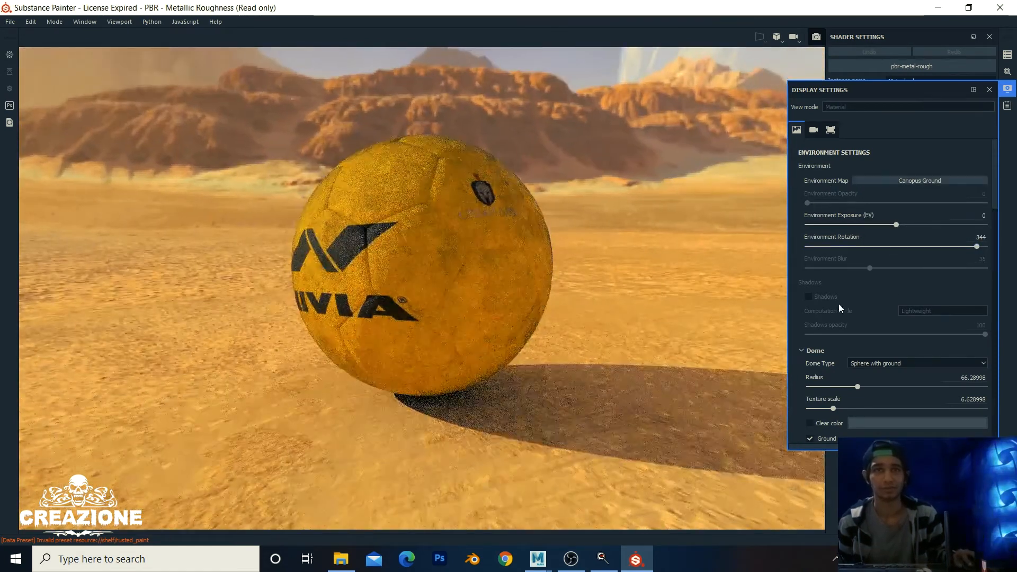
click(911, 182)
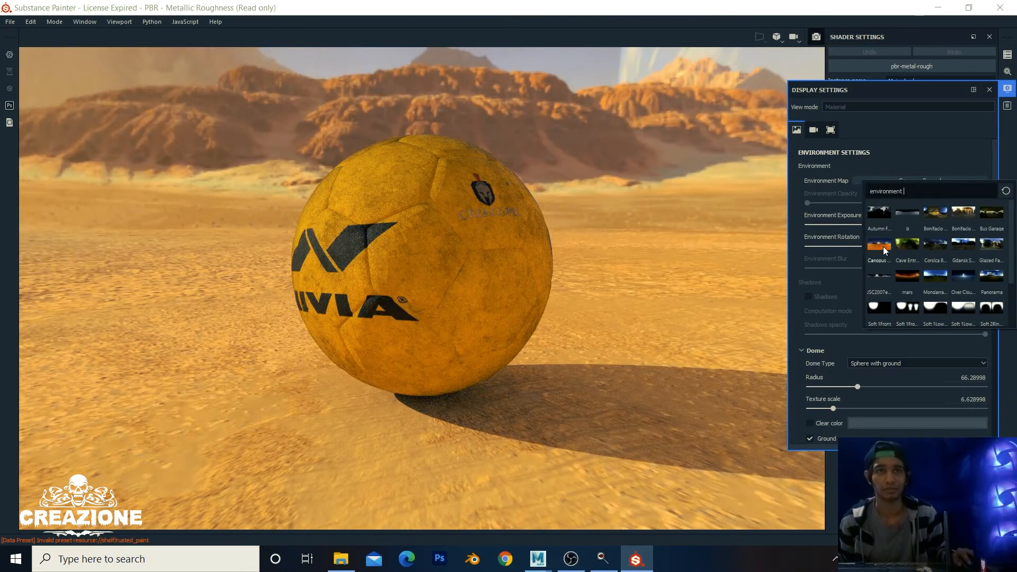
click(935, 213)
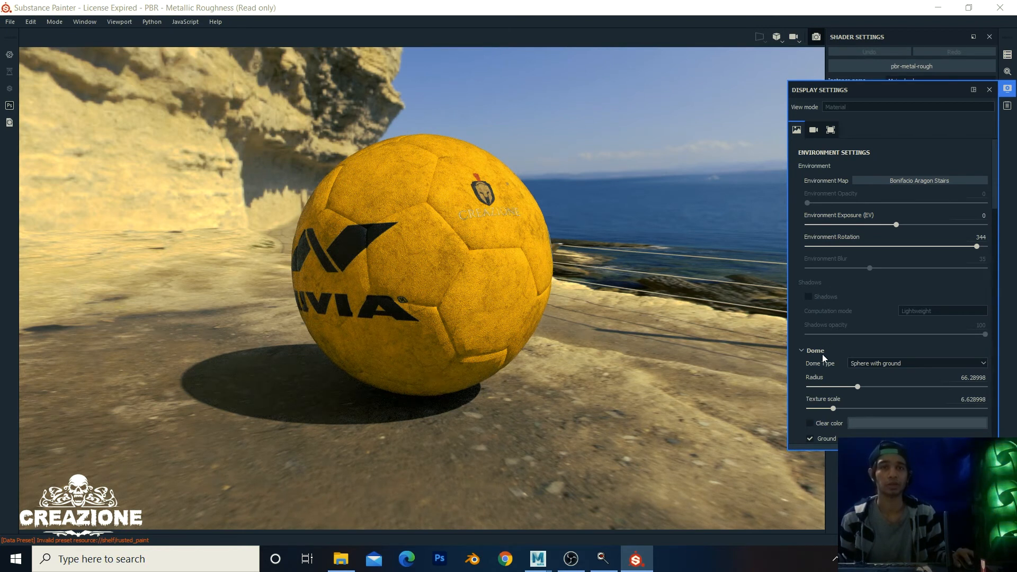
scroll(834, 339, down, 1)
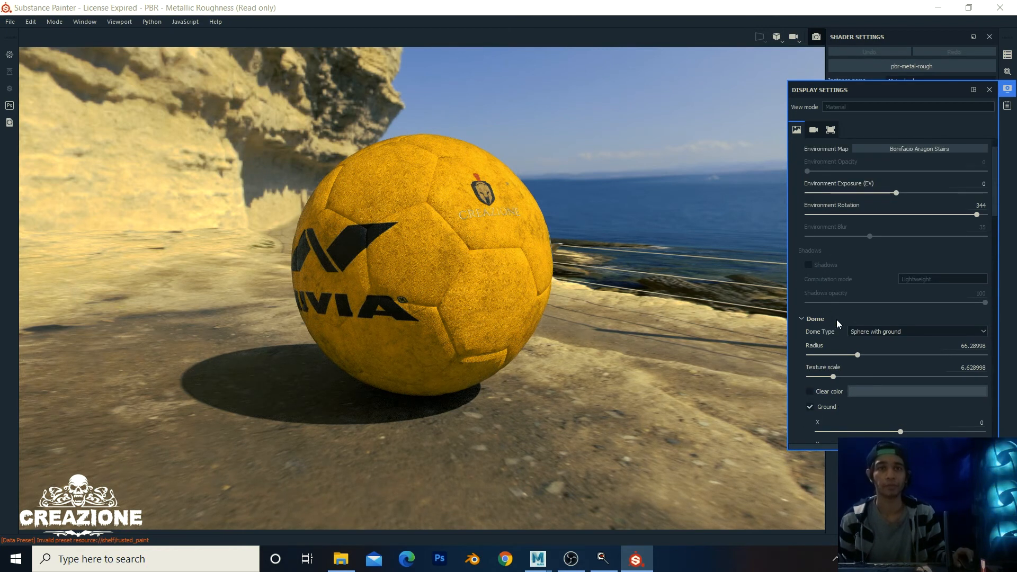
Step: Enable Clear color and set the background to a bright blue
click(812, 391)
click(867, 391)
drag(934, 426, 958, 409)
drag(961, 461, 961, 424)
drag(961, 449, 960, 445)
drag(907, 413, 941, 420)
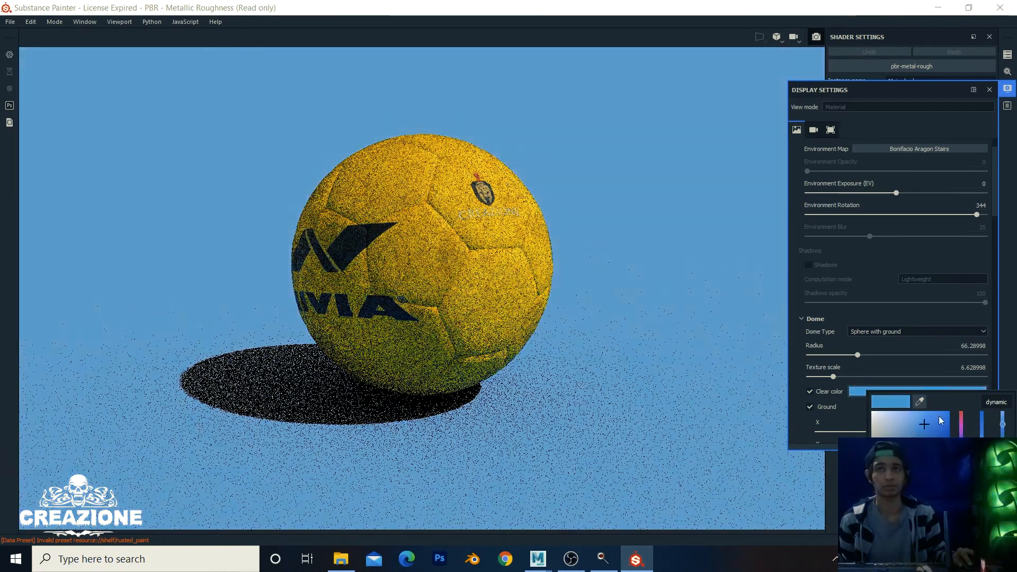
Step: Rotate the environment lighting to 234 while orbiting and panning the ball
alt+drag(517, 291, 423, 284)
alt+middle_drag(562, 269, 607, 263)
shift+right_drag(641, 310, 661, 302)
alt+drag(702, 307, 673, 311)
alt+middle_drag(677, 304, 659, 289)
alt+right_drag(659, 289, 638, 265)
alt+middle_drag(638, 265, 604, 270)
alt+right_drag(639, 253, 626, 242)
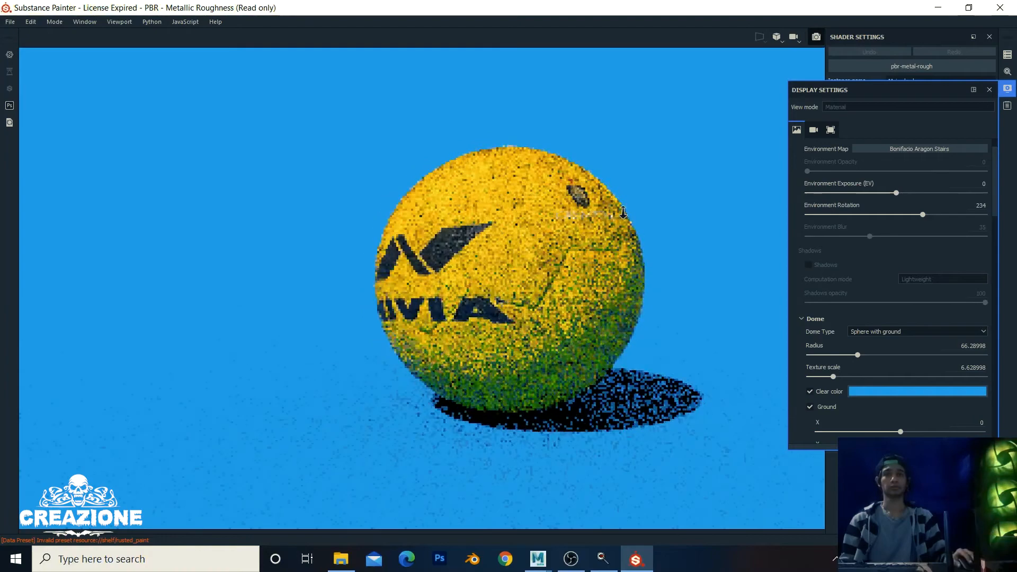
alt+middle_drag(567, 220, 577, 228)
alt+drag(577, 227, 612, 240)
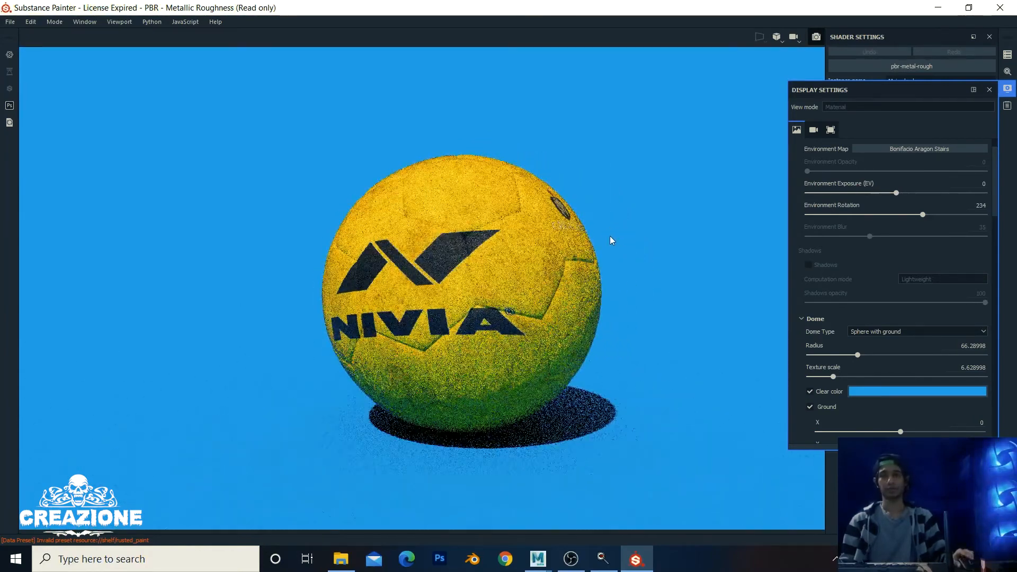
alt+right_drag(605, 245, 606, 285)
alt+drag(606, 285, 611, 276)
alt+middle_drag(611, 276, 708, 286)
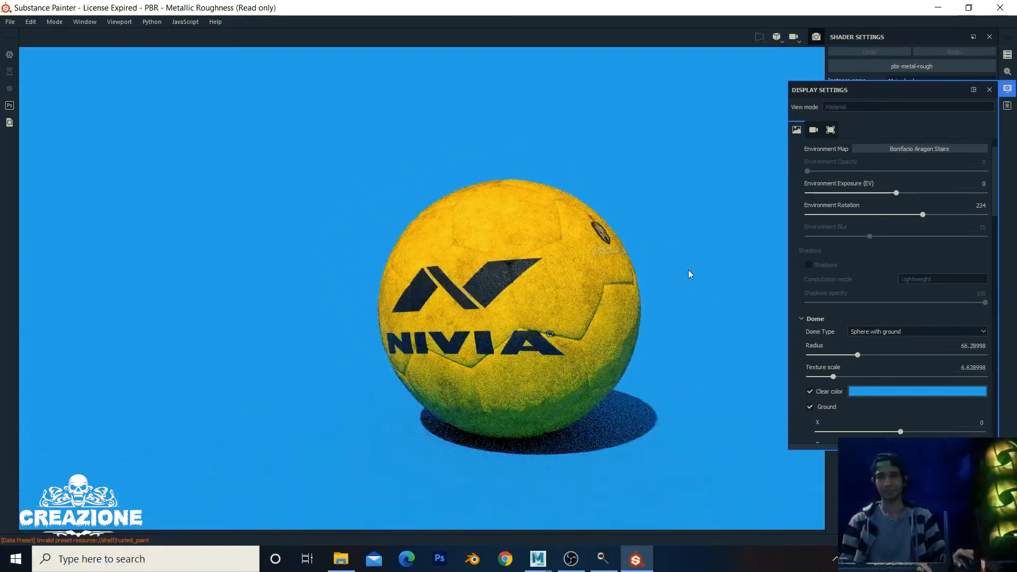
Step: Orbit, pan and zoom to frame the ball with its logo in view
alt+drag(710, 301, 445, 336)
alt+middle_drag(445, 336, 340, 354)
alt+drag(635, 317, 683, 313)
alt+middle_drag(488, 323, 540, 330)
alt+drag(540, 331, 550, 331)
alt+right_drag(551, 331, 541, 362)
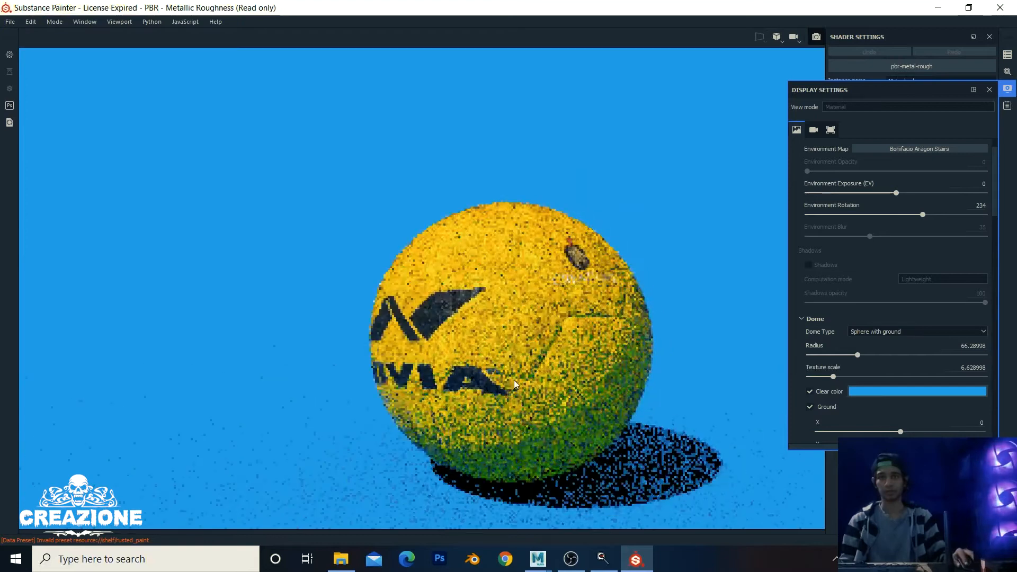
alt+drag(541, 362, 555, 363)
alt+middle_drag(554, 362, 568, 357)
alt+right_drag(568, 356, 573, 360)
alt+right_drag(501, 344, 493, 341)
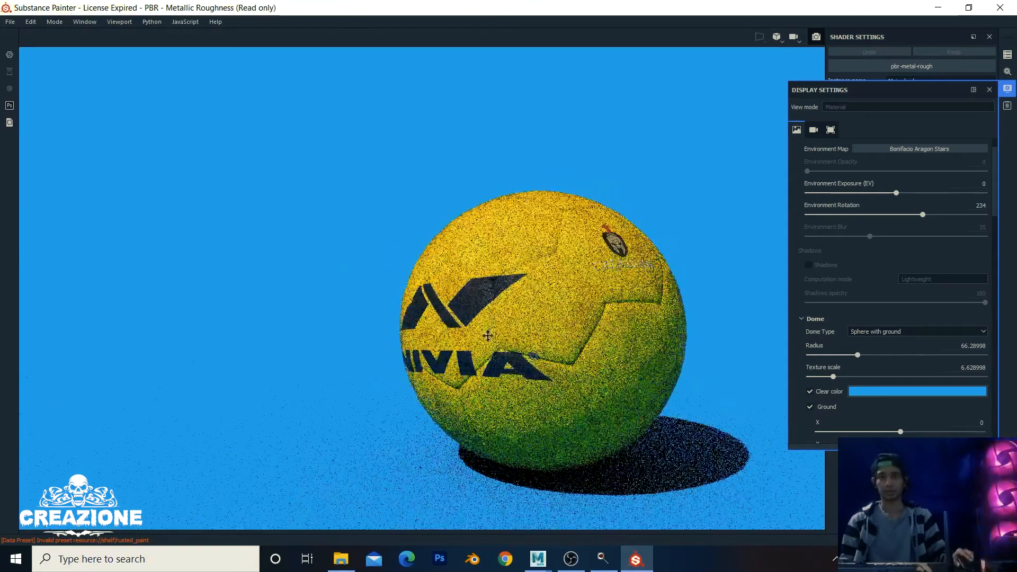
alt+middle_drag(492, 340, 488, 320)
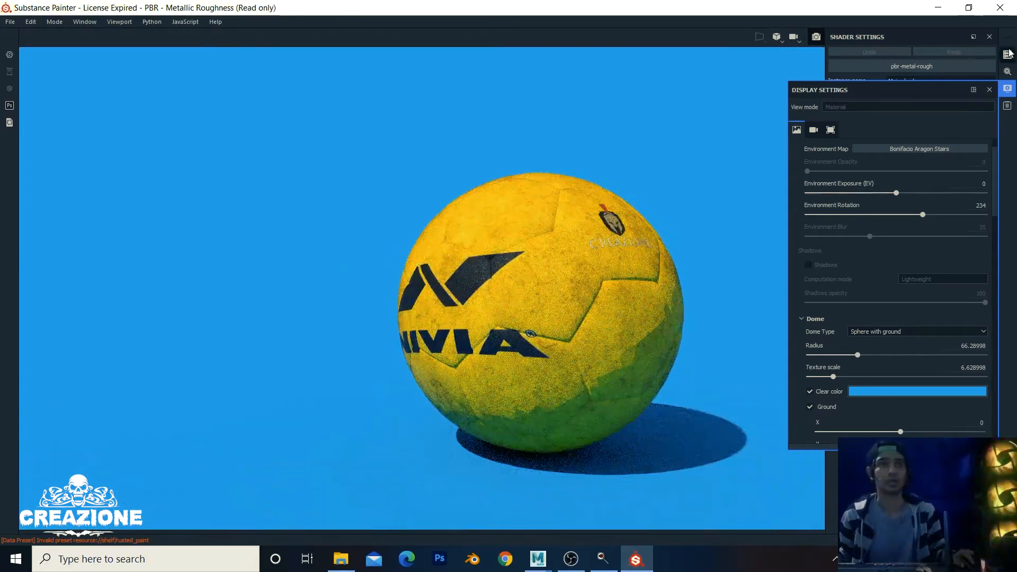
Step: From the Iray Renderer Settings, save the render as JPEG 'football_2' in FootBall
click(1008, 54)
click(1007, 73)
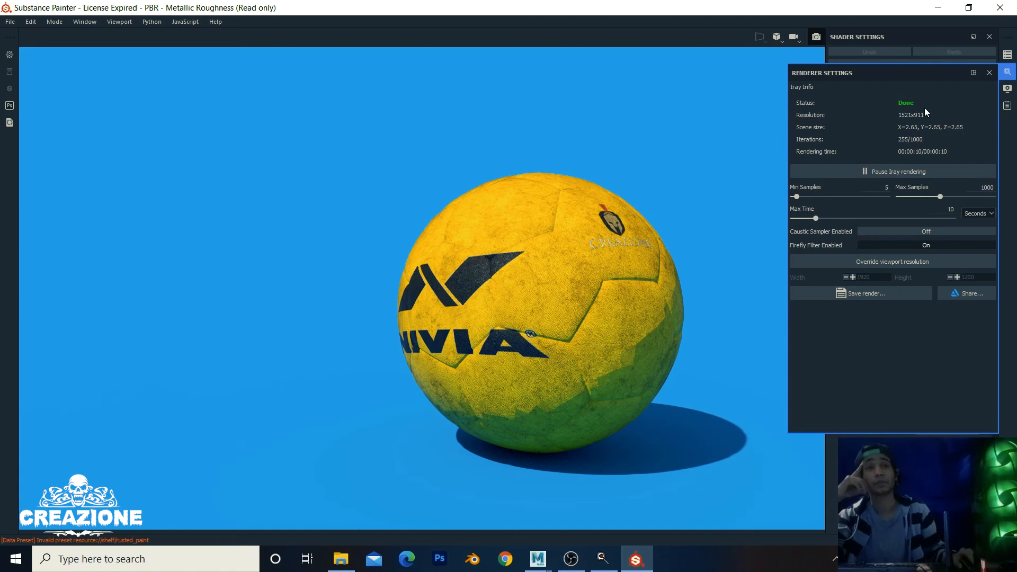
click(886, 294)
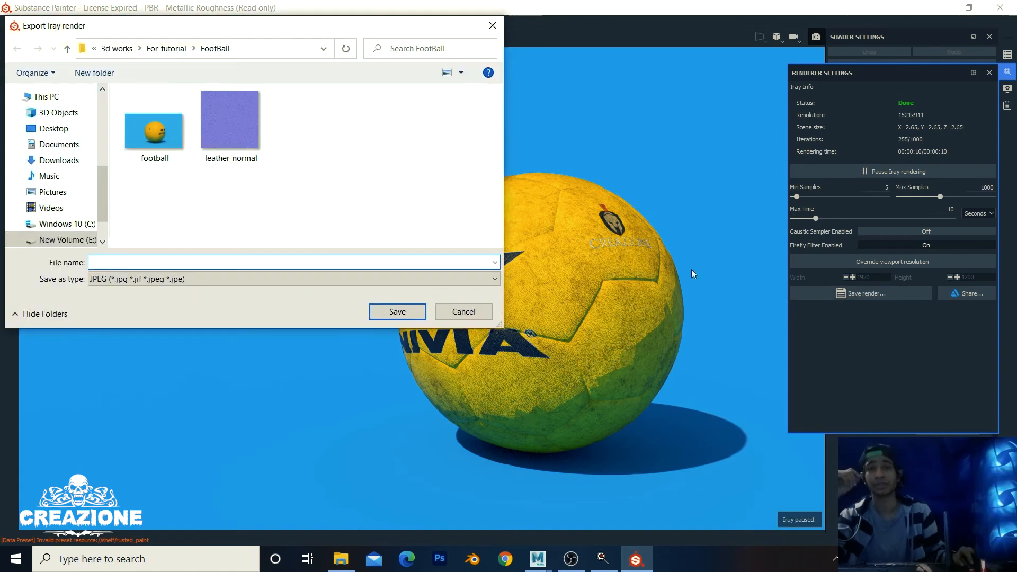
click(163, 149)
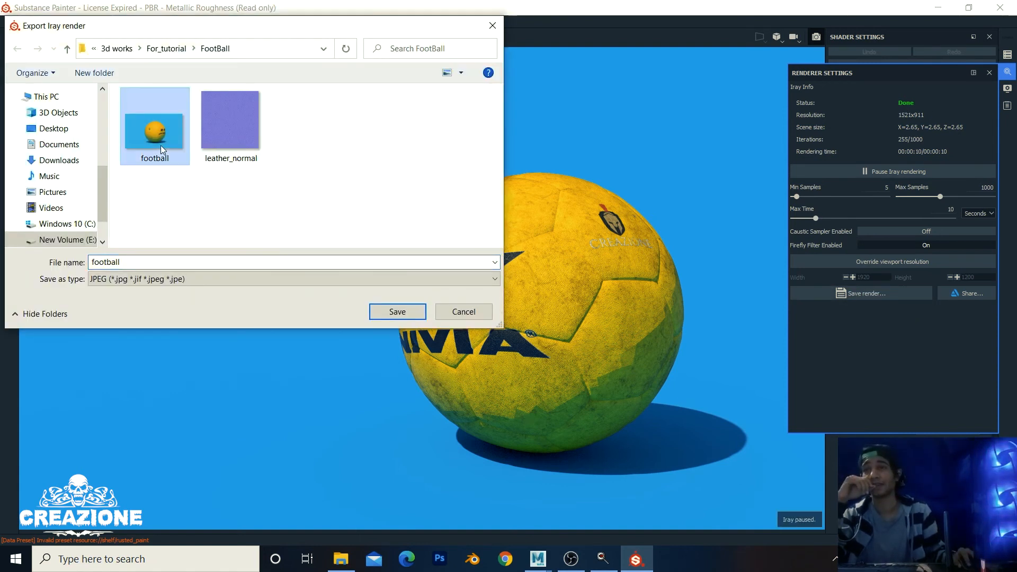
double_click(144, 261)
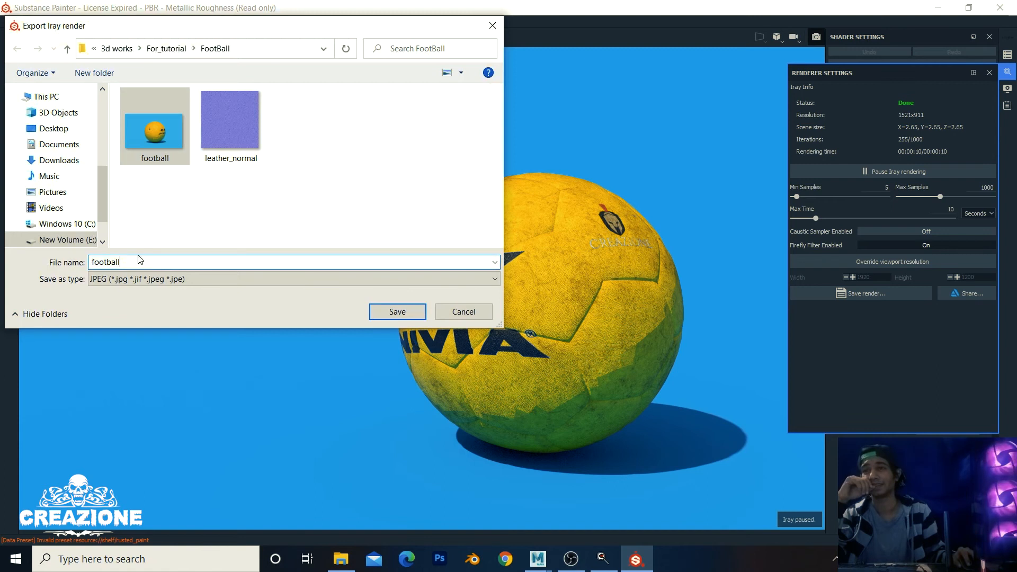
text(_2)
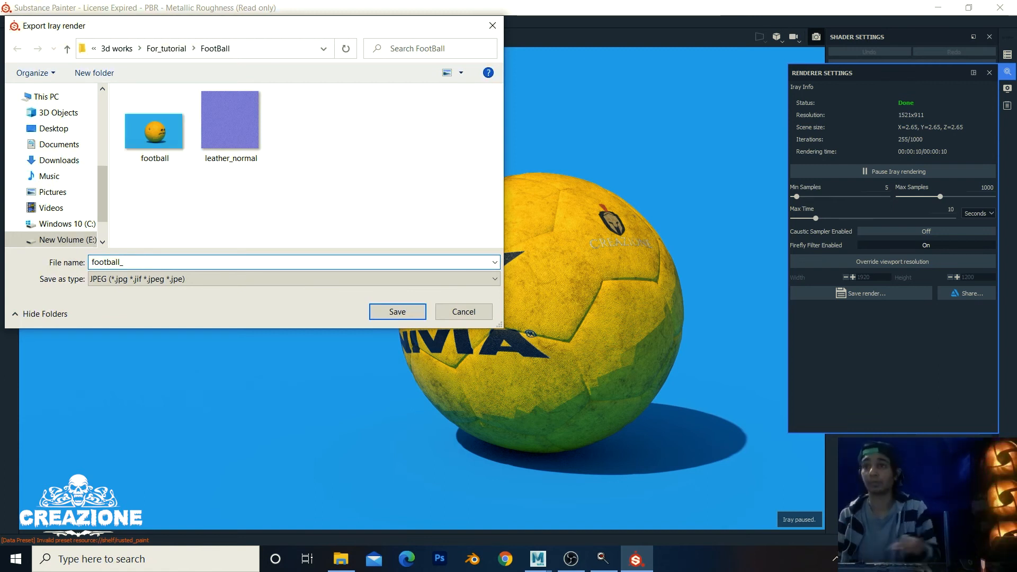
click(403, 318)
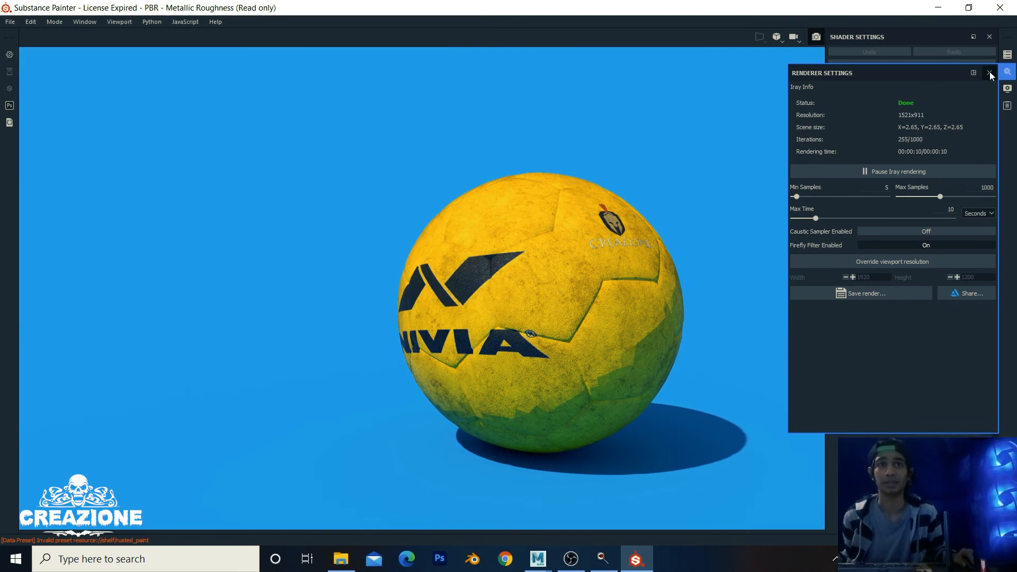
Step: Close Renderer Settings and turn the ball to inspect the CREAZIONE decal
click(989, 73)
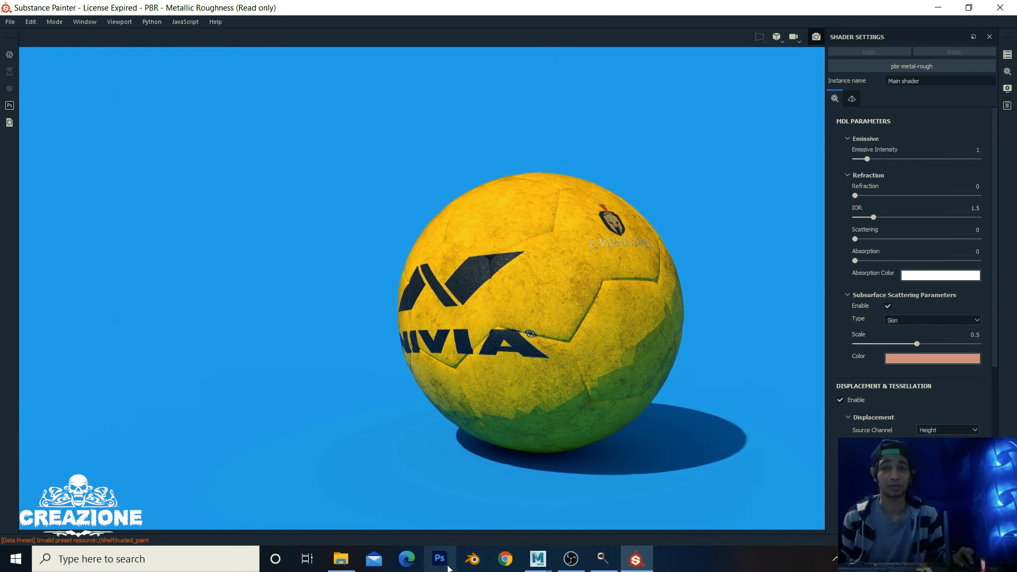
mouse_move(537, 561)
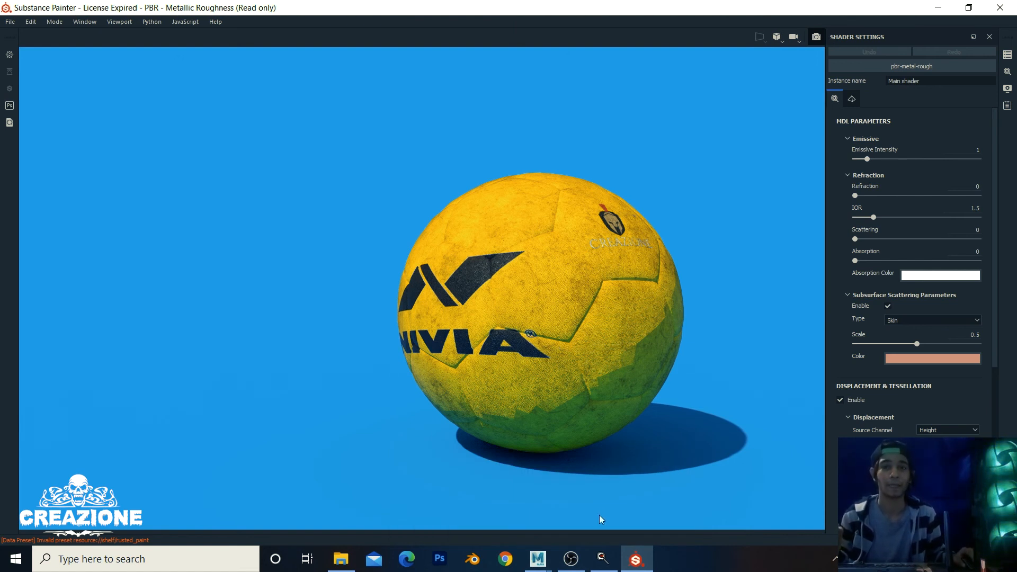
scroll(576, 288, down, 2)
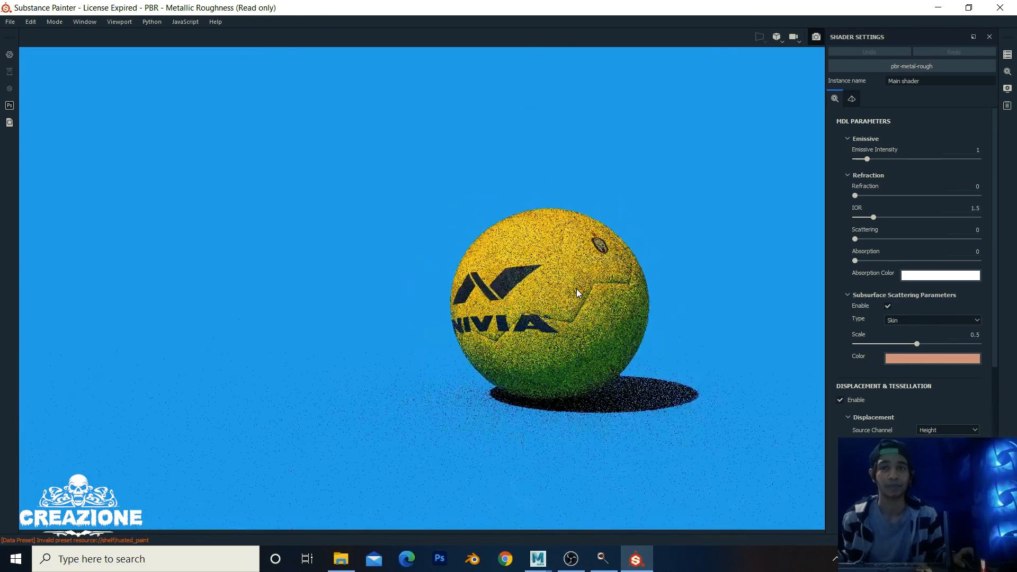
scroll(578, 285, up, 5)
mouse_move(582, 279)
alt+mouse_down()
mouse_move(578, 264)
mouse_move(628, 266)
mouse_move(599, 290)
mouse_move(567, 271)
alt+mouse_up()
scroll(567, 272, down, 3)
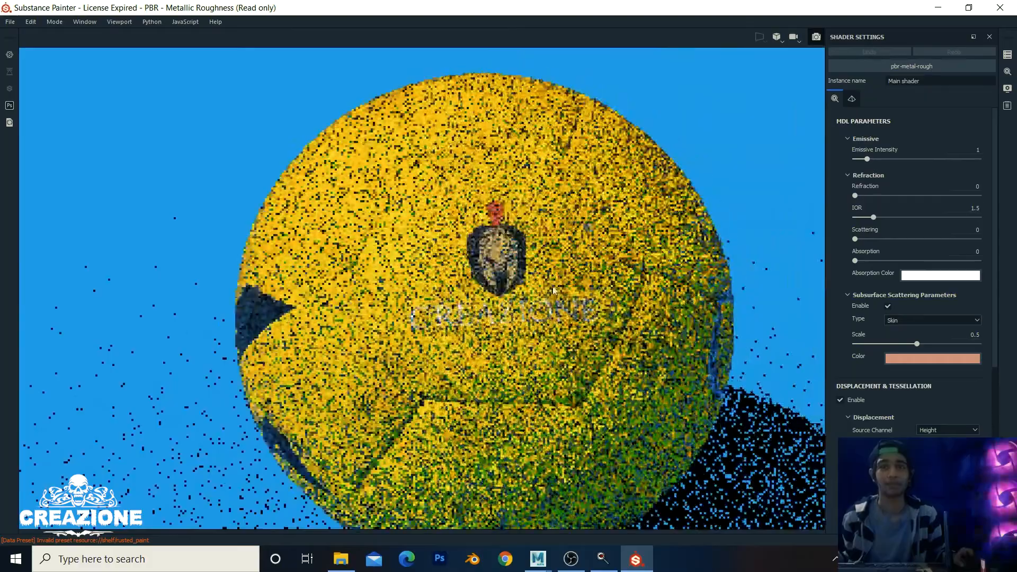
scroll(554, 290, up, 5)
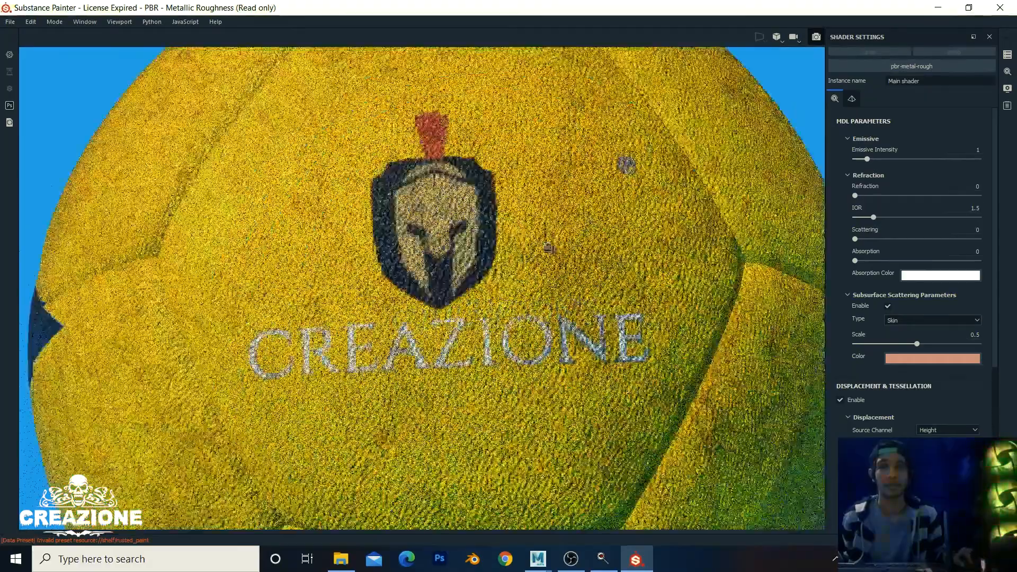
alt+drag(548, 247, 579, 234)
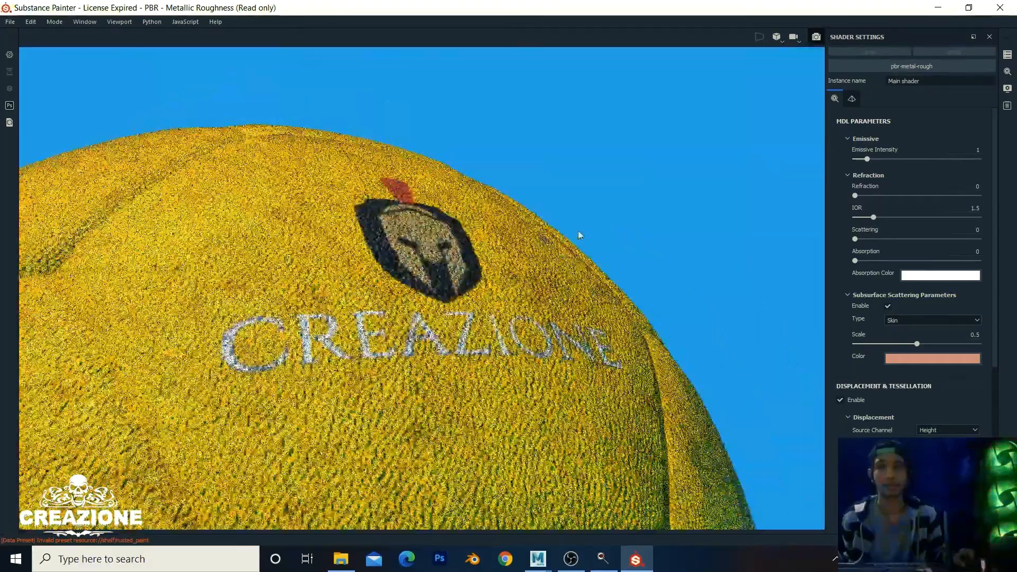
scroll(580, 235, up, 3)
scroll(579, 234, down, 8)
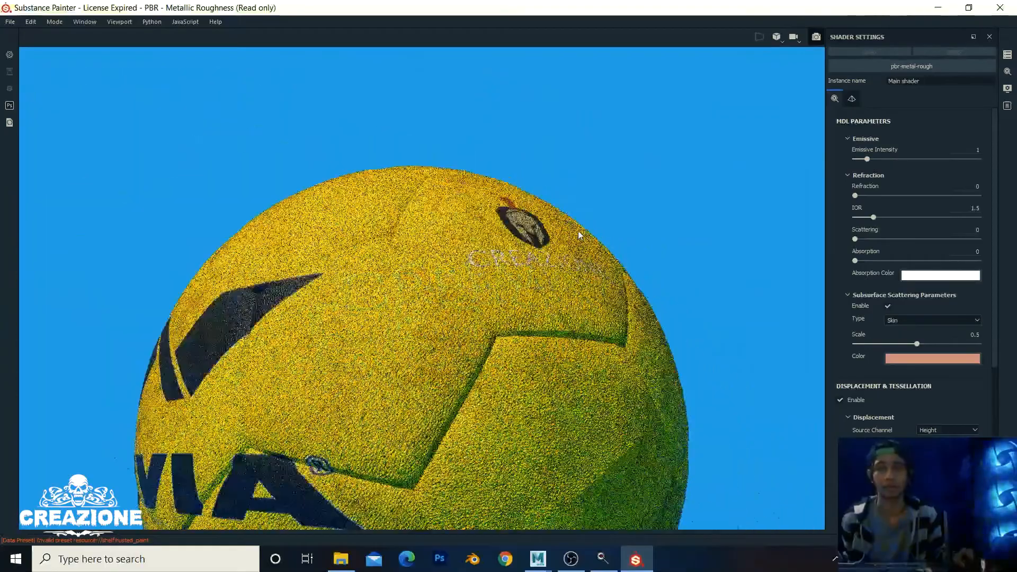
Step: Bring the NIVIA logo forward and rotate the light so the shadow falls lower left
alt+drag(484, 302, 689, 291)
alt+middle_drag(531, 294, 705, 257)
alt+drag(456, 289, 545, 283)
alt+middle_drag(368, 282, 312, 314)
alt+drag(312, 315, 249, 313)
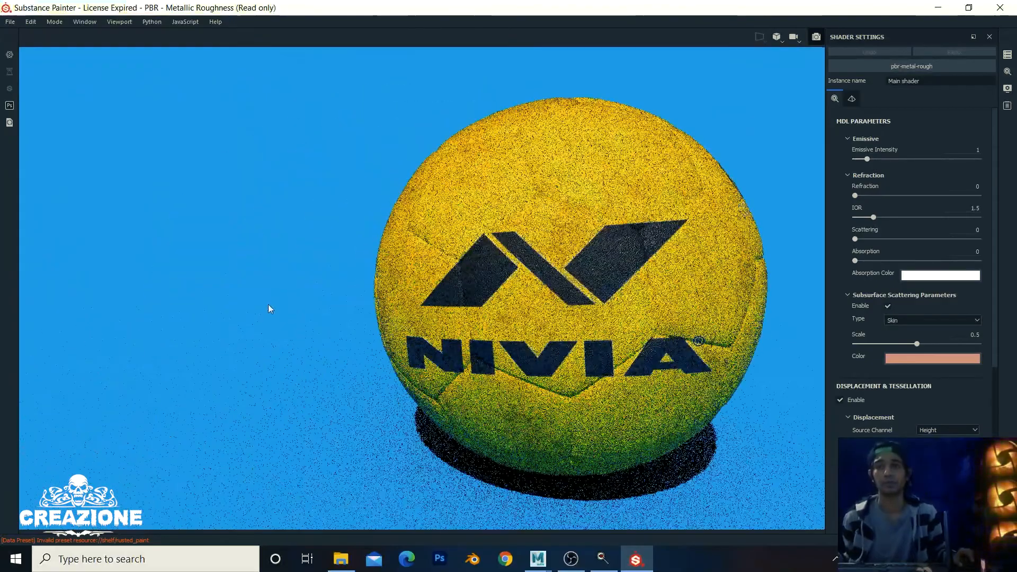
scroll(281, 304, up, 3)
scroll(385, 296, down, 4)
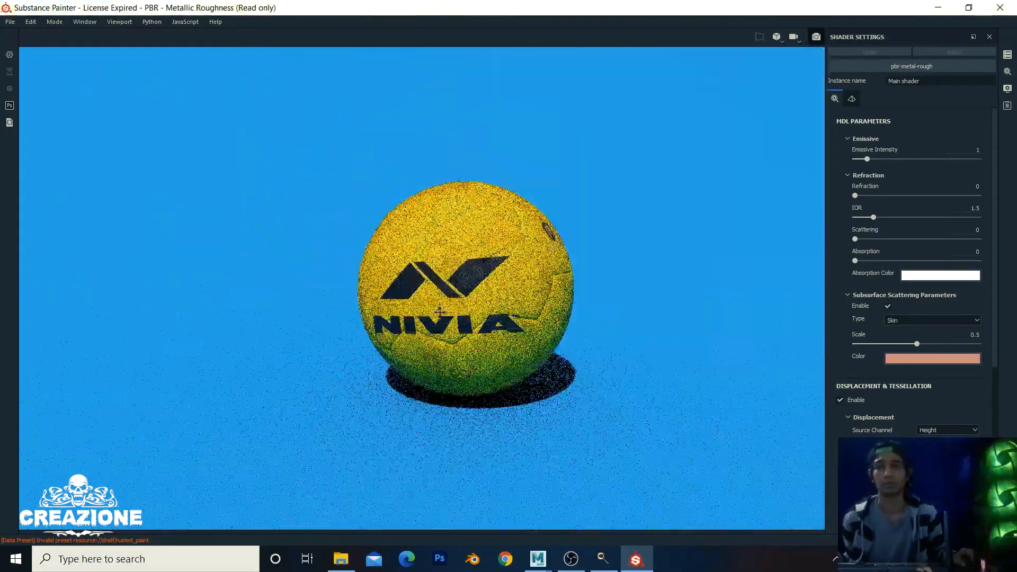
alt+middle_drag(678, 295, 574, 320)
alt+drag(574, 320, 418, 307)
alt+middle_drag(407, 312, 411, 288)
alt+right_drag(462, 306, 509, 307)
alt+drag(373, 307, 397, 304)
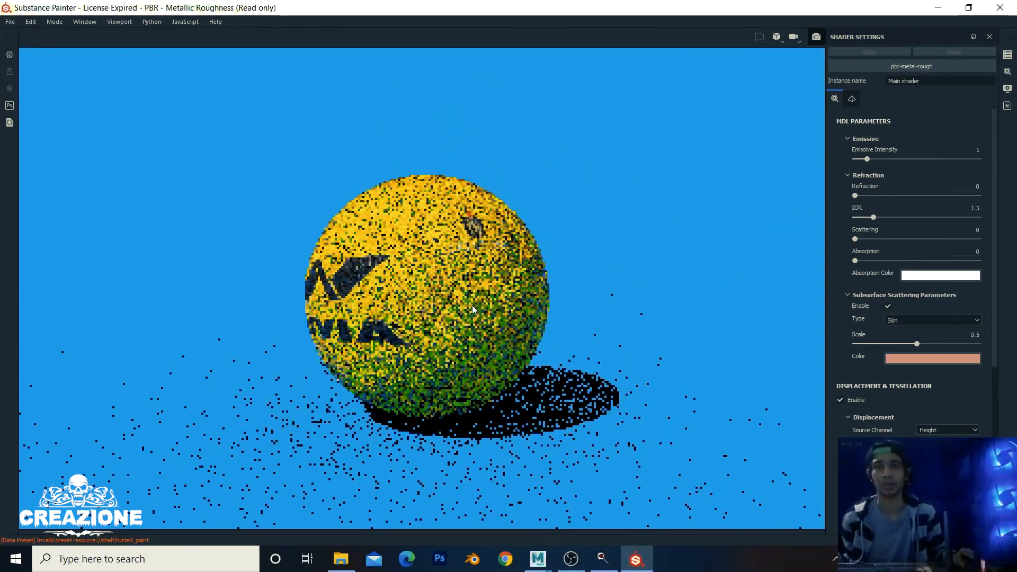
alt+middle_drag(397, 303, 436, 301)
alt+drag(378, 297, 414, 287)
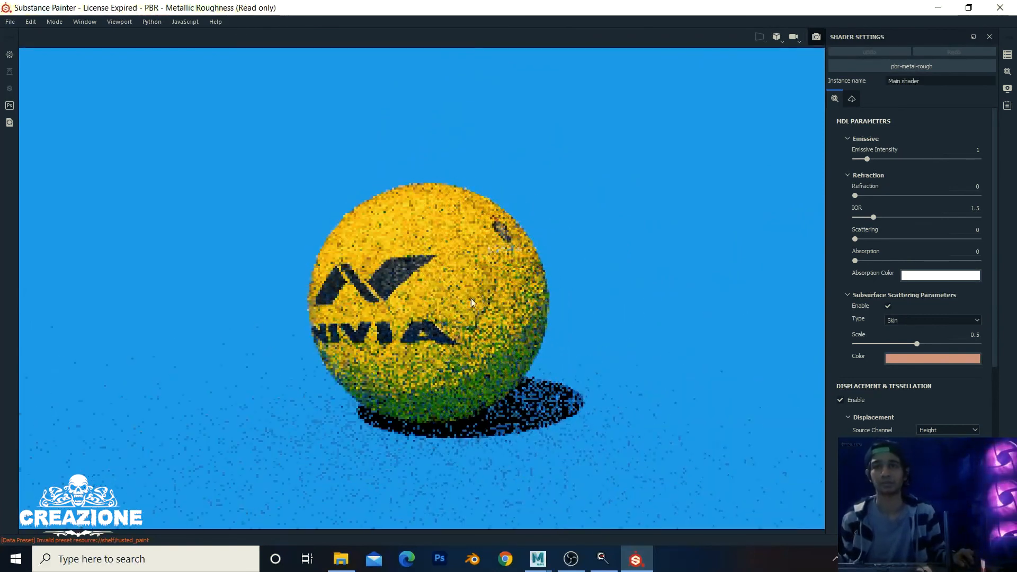
alt+middle_drag(414, 287, 474, 307)
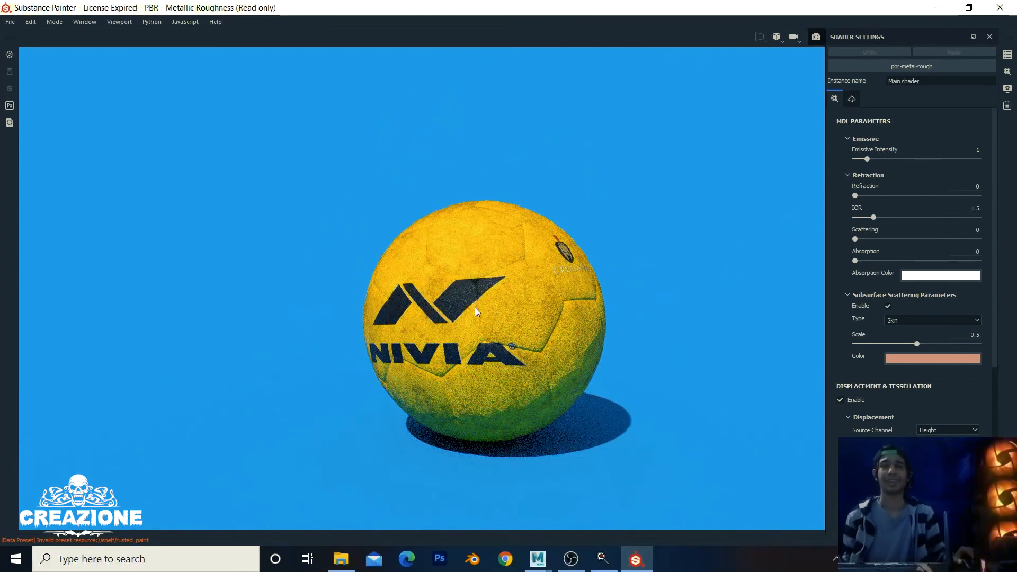
shift+right_drag(643, 329, 666, 325)
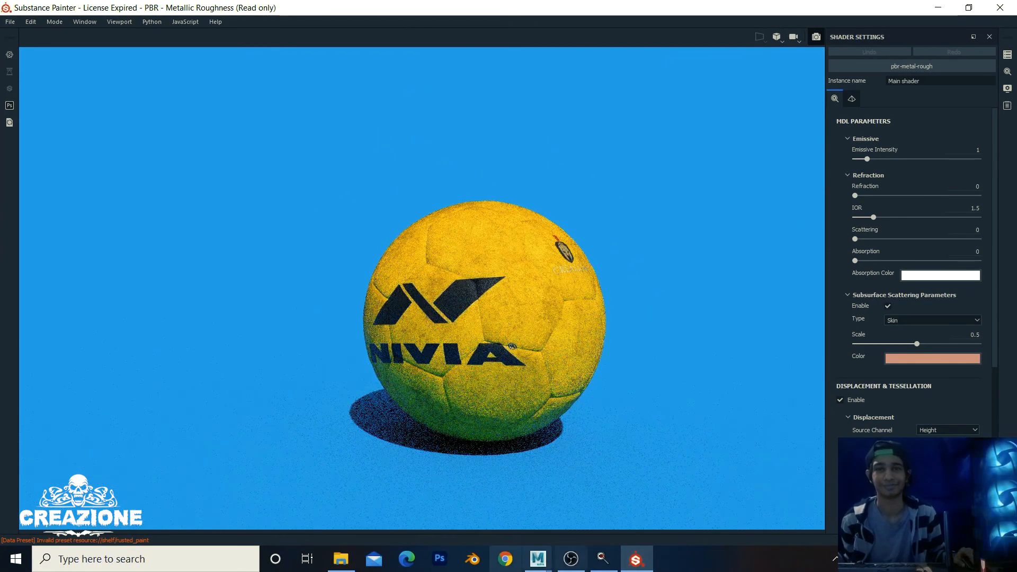